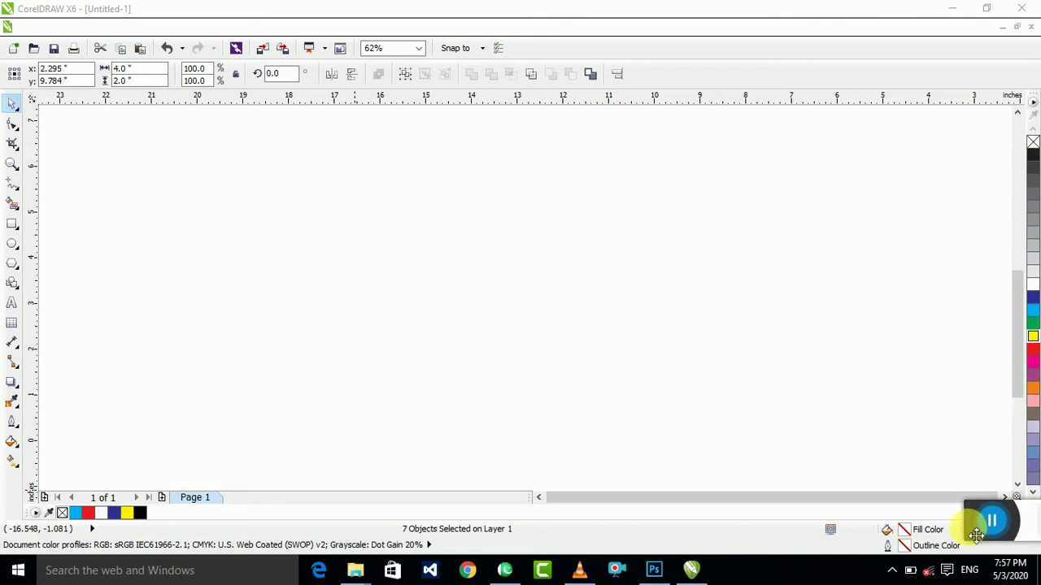
# Step: Examine the finished car wash banner close up and select all of its objects
pyautogui.click(642, 334)
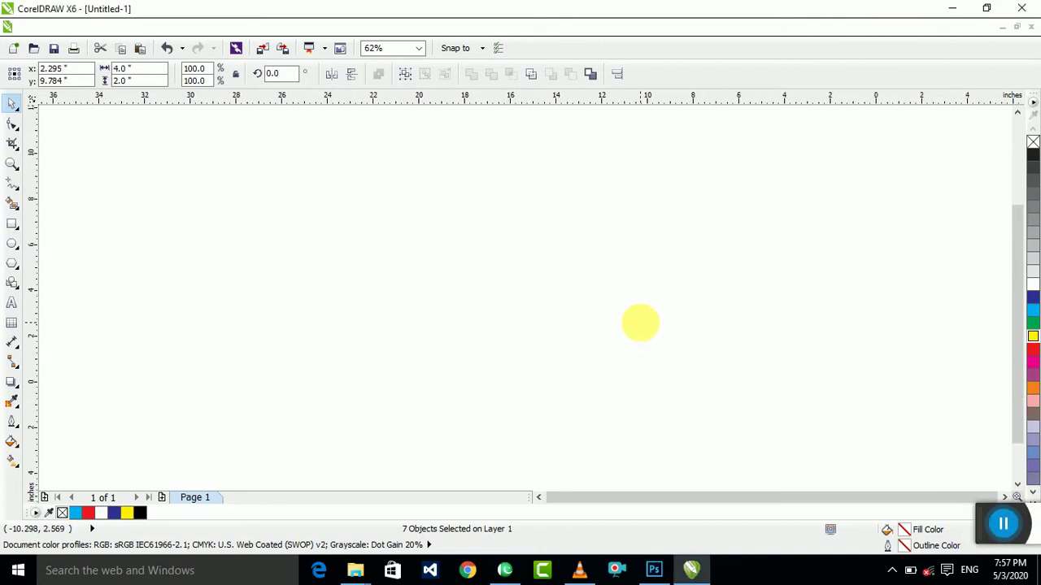
pyautogui.scroll(-4, 493, 300)
pyautogui.scroll(2, 871, 289)
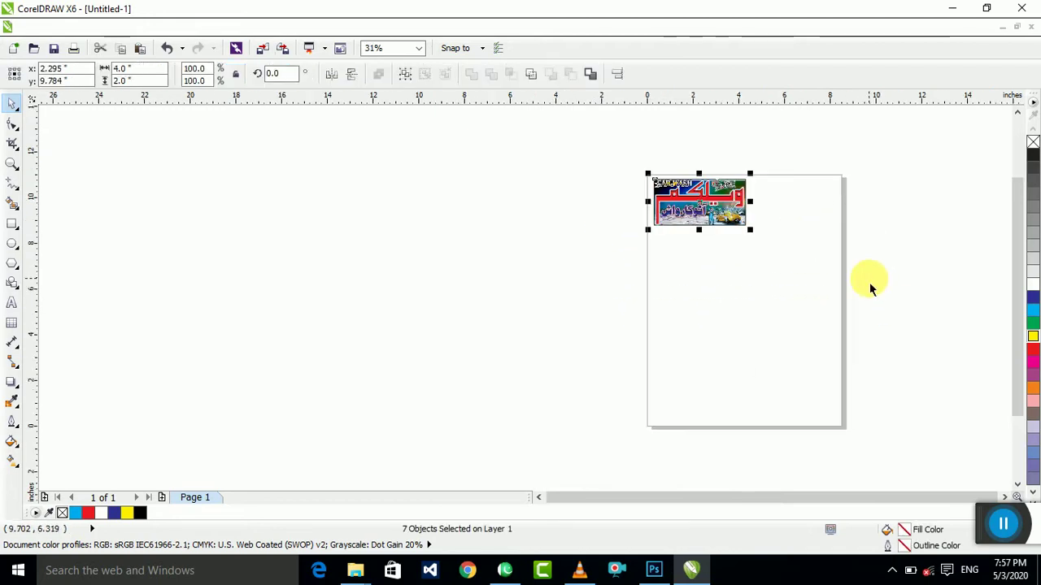
pyautogui.hotkey('shift', 'F2')
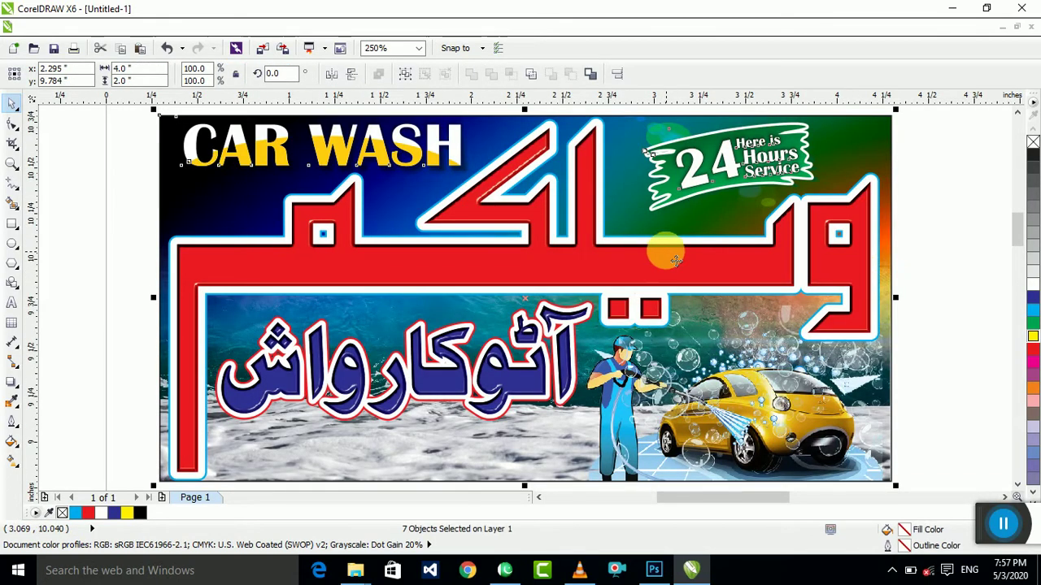
pyautogui.scroll(-2, 675, 260)
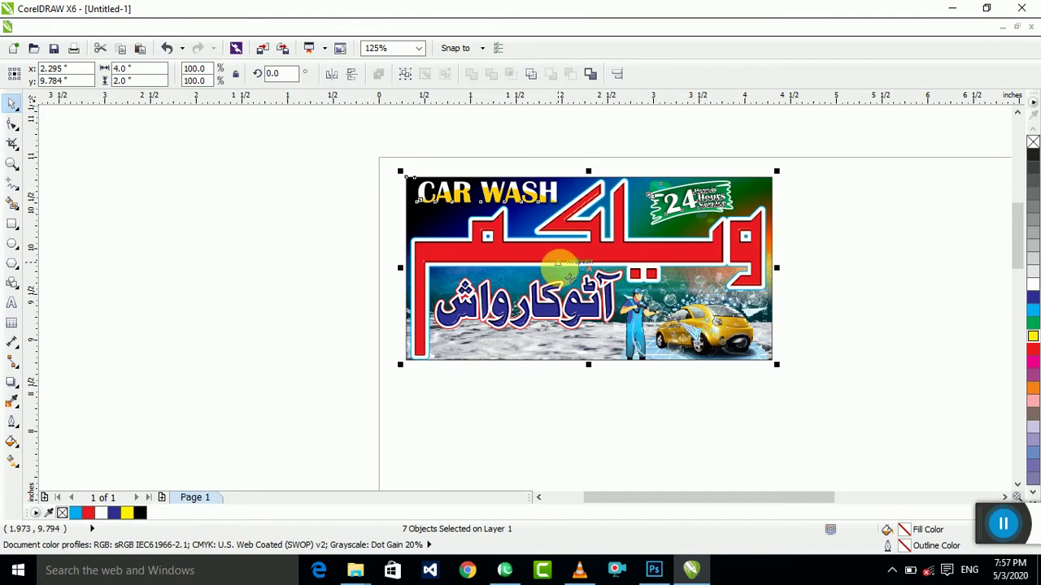
pyautogui.moveTo(822, 158); pyautogui.dragTo(368, 404)
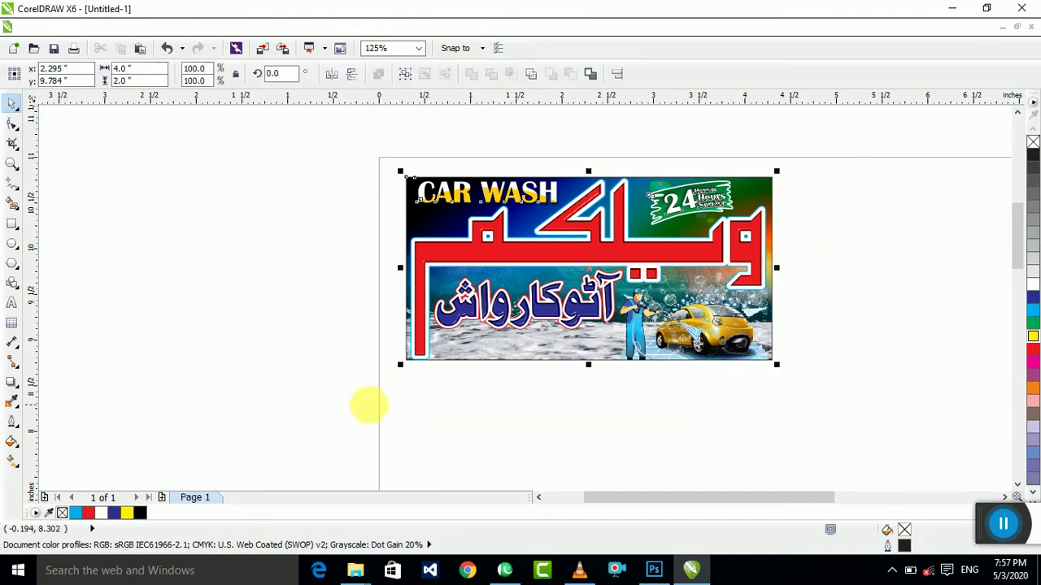
pyautogui.click(296, 296)
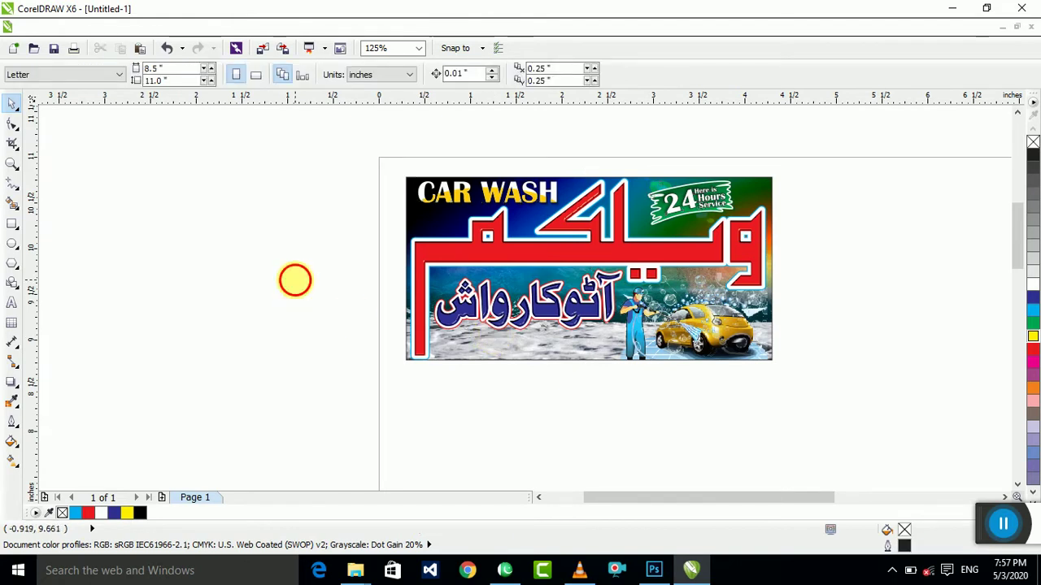
pyautogui.moveTo(365, 156); pyautogui.dragTo(965, 448)
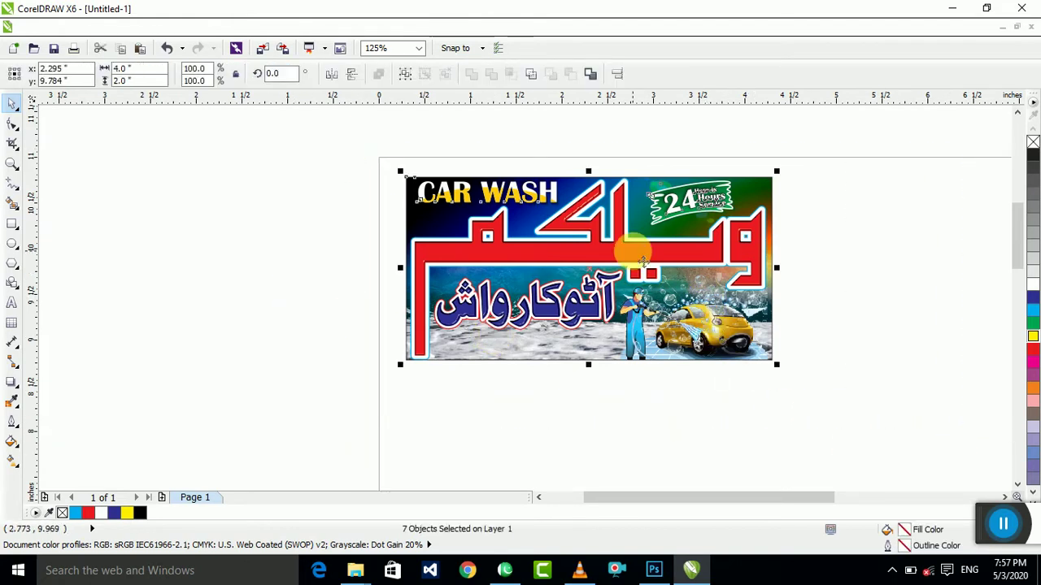
# Step: Move the whole car wash banner slightly down and to the right on the page
pyautogui.moveTo(632, 251); pyautogui.dragTo(632, 264)
pyautogui.click(816, 259)
pyautogui.moveTo(820, 165); pyautogui.dragTo(343, 448)
pyautogui.moveTo(584, 305); pyautogui.dragTo(598, 304)
pyautogui.click(318, 297)
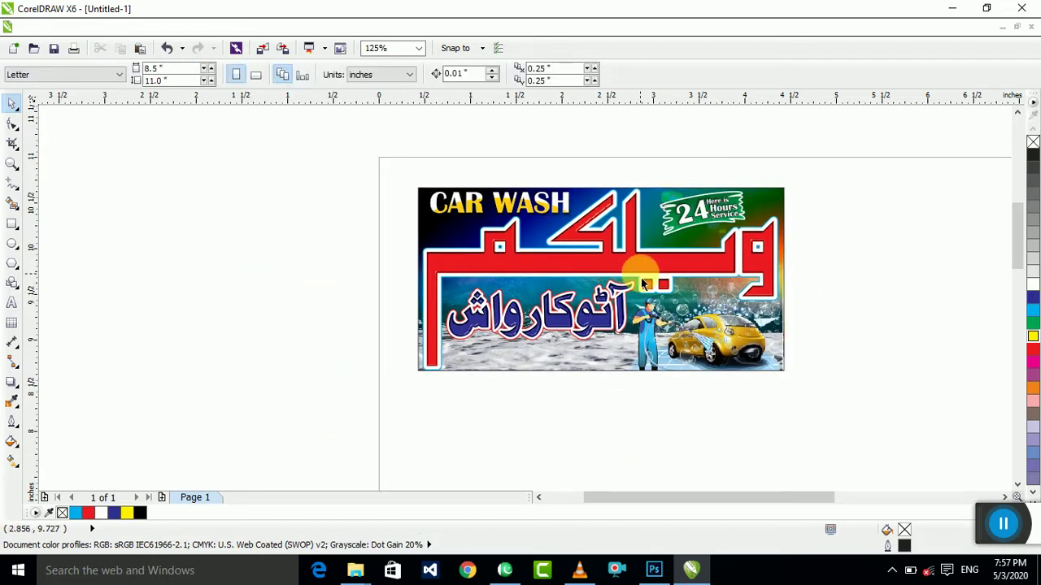
pyautogui.click(640, 273)
pyautogui.scroll(-1, 640, 273)
pyautogui.moveTo(693, 262); pyautogui.dragTo(480, 262)
pyautogui.hotkey('ctrl', 'z')
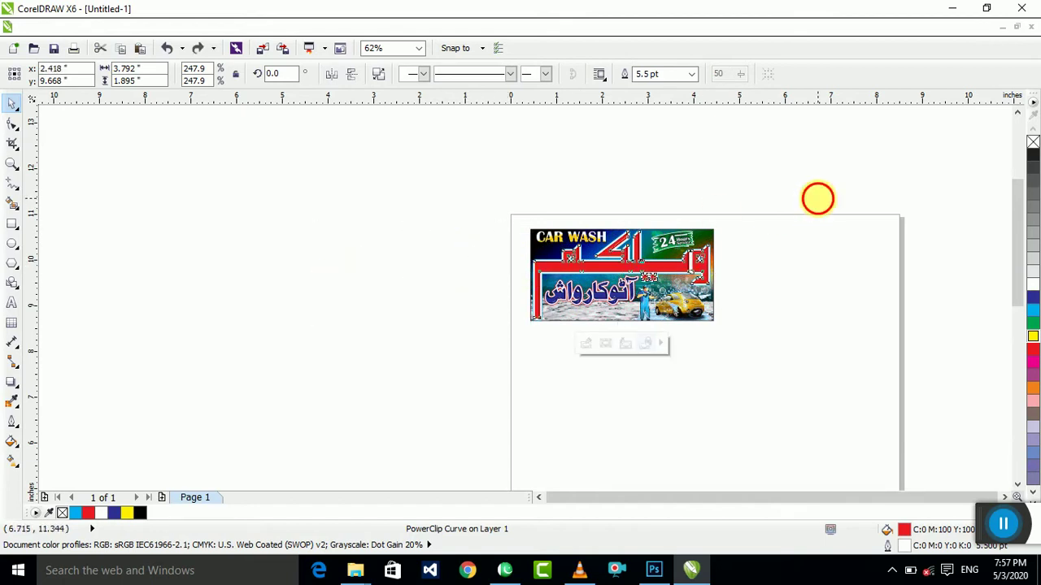
# Step: Duplicate the whole car wash banner beside the original, just outside the page's left edge
pyautogui.moveTo(818, 198); pyautogui.dragTo(521, 356)
pyautogui.moveTo(609, 292); pyautogui.dragTo(389, 292)
pyautogui.rightClick(390, 292)
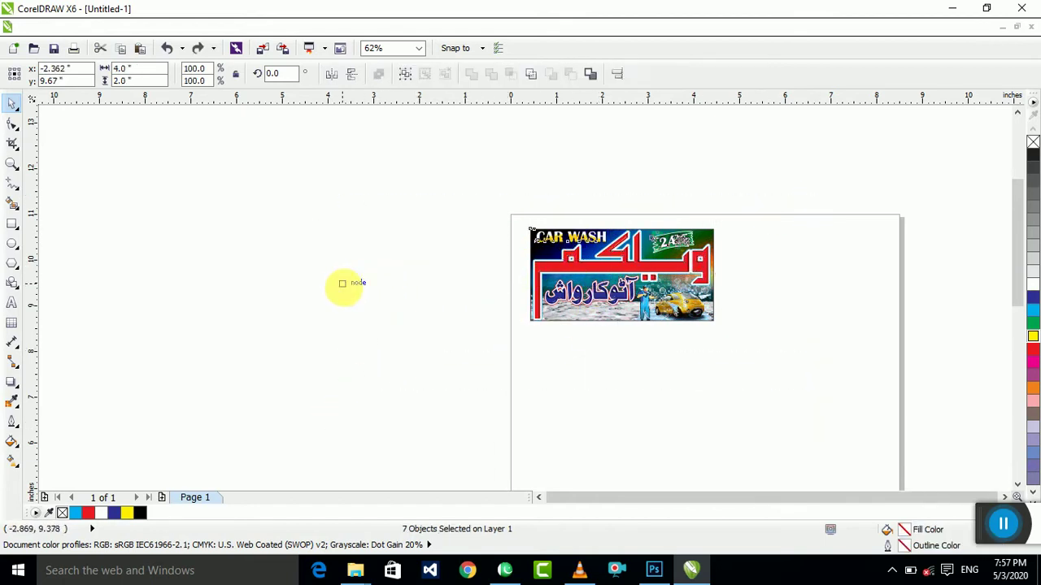
pyautogui.click(428, 174)
# Step: Draw a rectangle below the two banners and size it to 4 by 2 inches
pyautogui.click(11, 224)
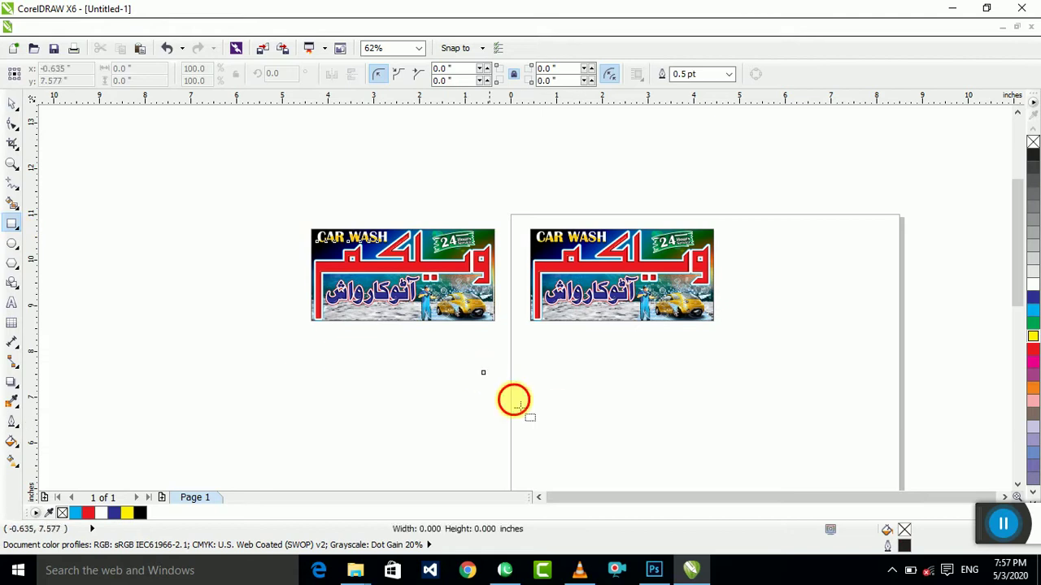
pyautogui.moveTo(483, 372); pyautogui.dragTo(587, 441)
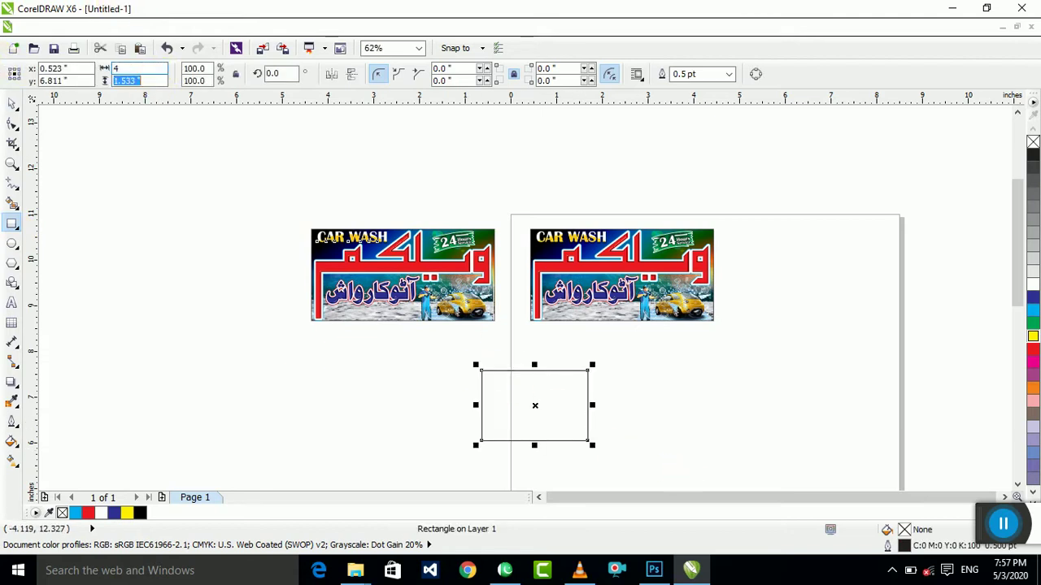
pyautogui.write('2')
pyautogui.press('Return')
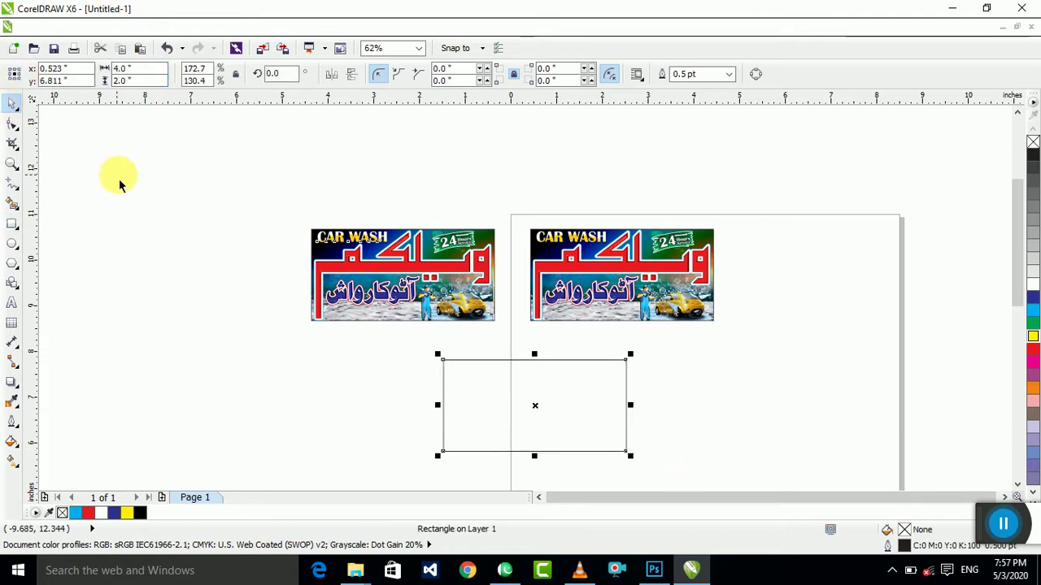
# Step: Extract the contents from the PowerClip frame of the copied banner
pyautogui.click(119, 186)
pyautogui.click(318, 240)
pyautogui.rightClick(321, 244)
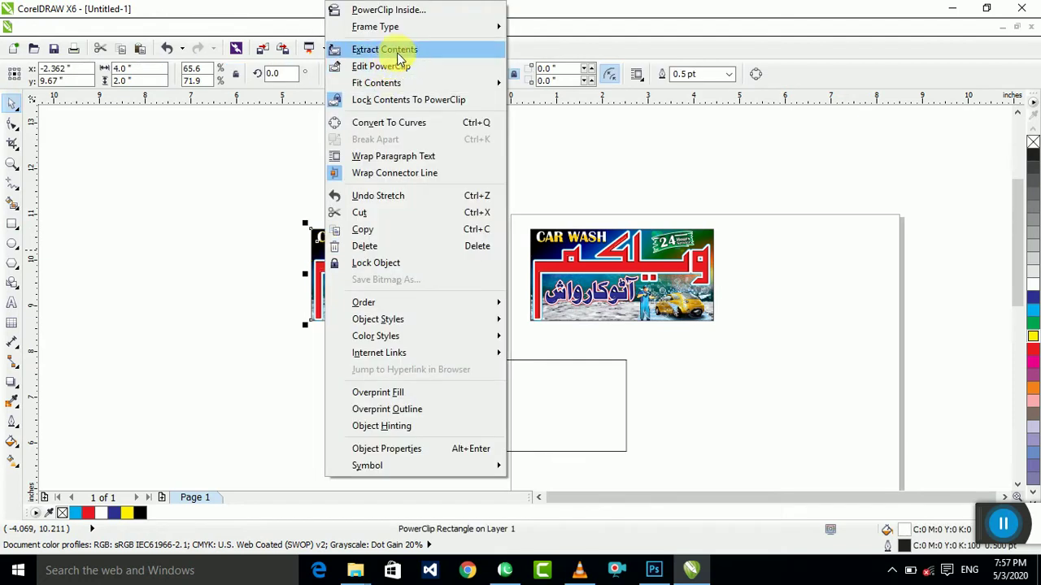
pyautogui.click(399, 50)
# Step: Separate the extracted background images and place the wave bitmap clear of the lettering, above the sunset bitmap
pyautogui.scroll(-3, 350, 294)
pyautogui.moveTo(488, 285); pyautogui.dragTo(337, 385)
pyautogui.click(272, 319)
pyautogui.click(399, 298)
pyautogui.click(351, 220)
pyautogui.moveTo(145, 312); pyautogui.dragTo(282, 328)
# Step: Try to stretch the wave bitmap's linear transparency upward with the Transparency tool, and undo the change
pyautogui.scroll(2, 277, 320)
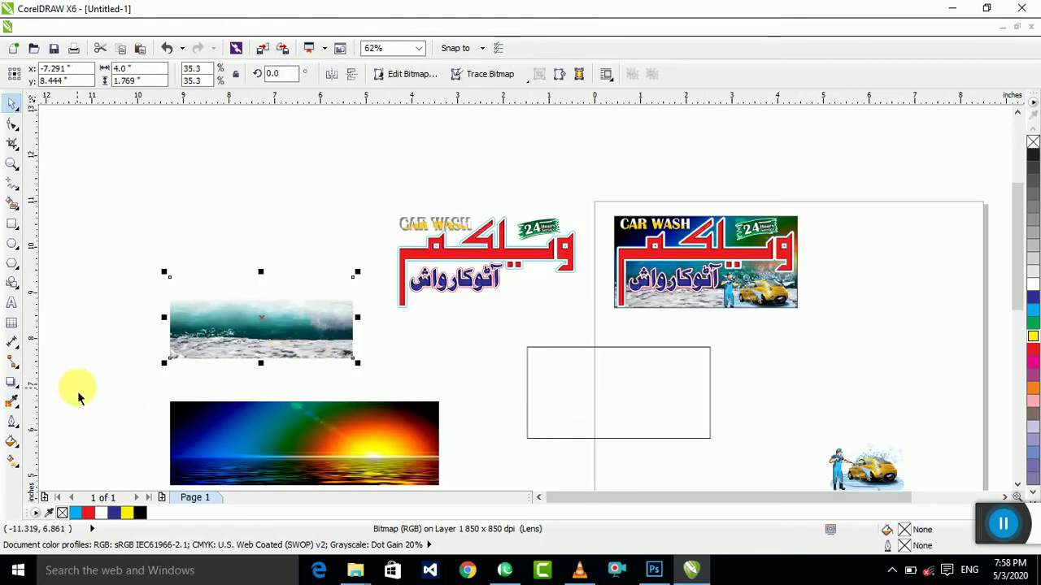
pyautogui.click(24, 396)
pyautogui.click(14, 384)
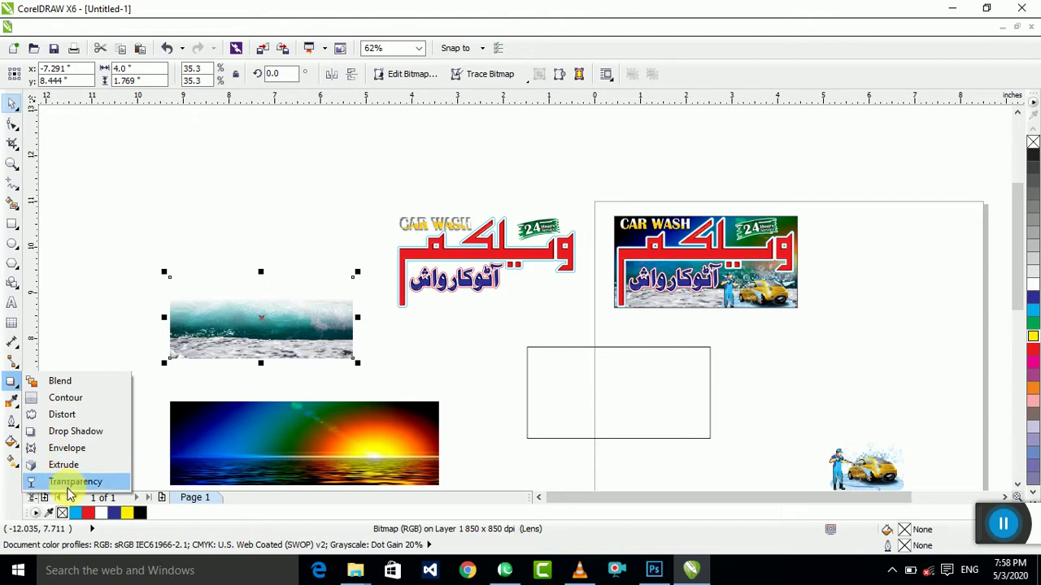
pyautogui.click(68, 487)
pyautogui.scroll(1, 259, 314)
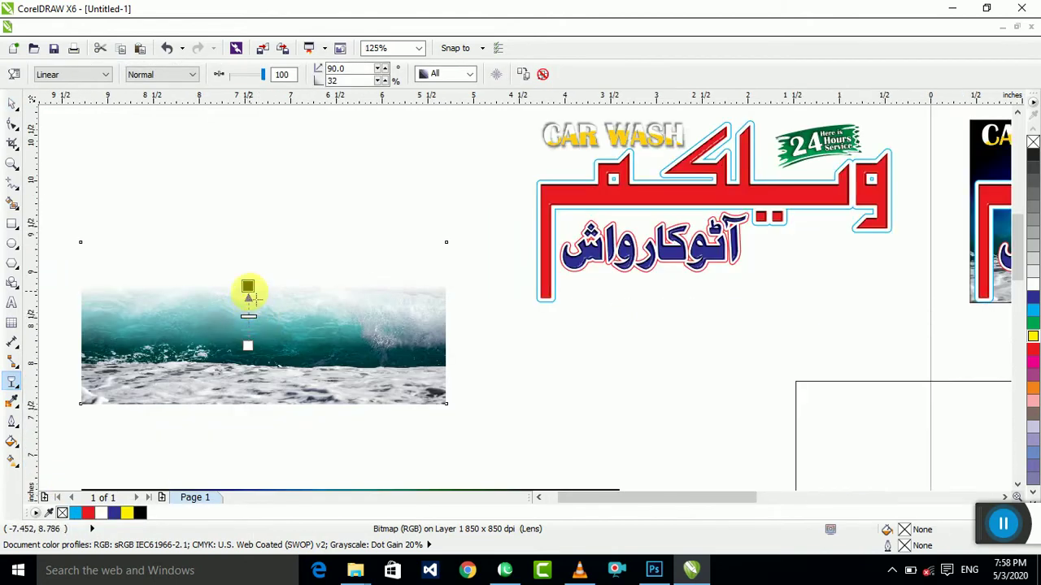
pyautogui.moveTo(248, 288); pyautogui.dragTo(265, 220)
pyautogui.hotkey('ctrl', 'z')
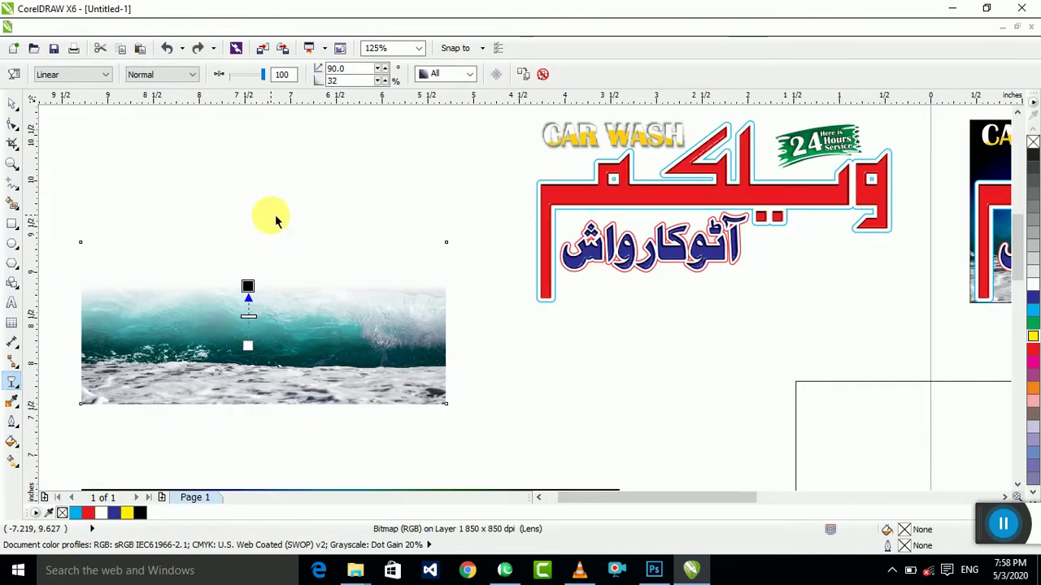
# Step: Align the wave bitmap to the bottom and horizontal centre of the 4 by 2 inch rectangle
pyautogui.click(10, 104)
pyautogui.scroll(-3, 221, 182)
pyautogui.scroll(2, 441, 266)
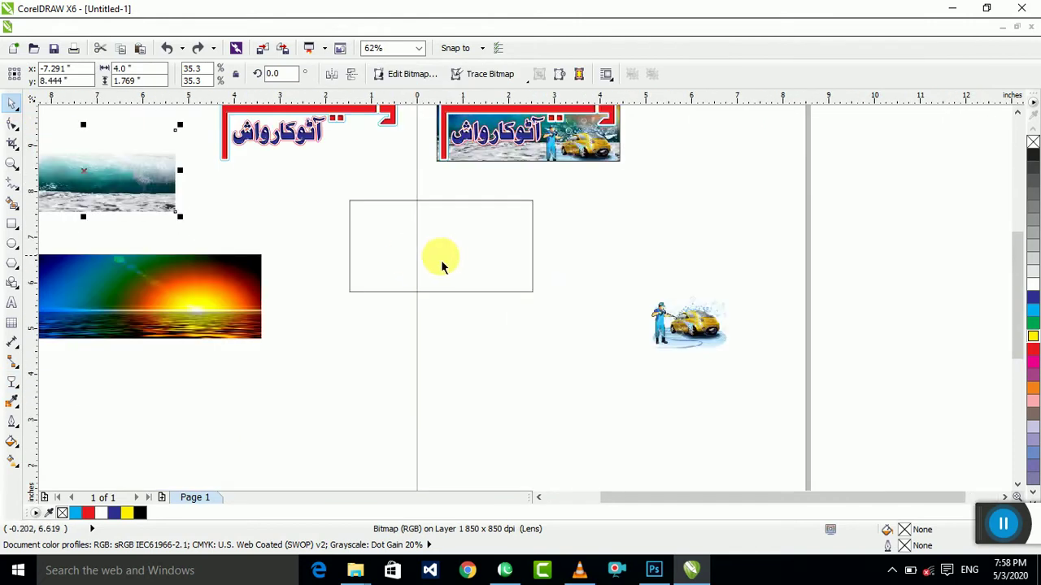
pyautogui.keyDown('shift'); pyautogui.click(457, 267); pyautogui.keyUp('shift')
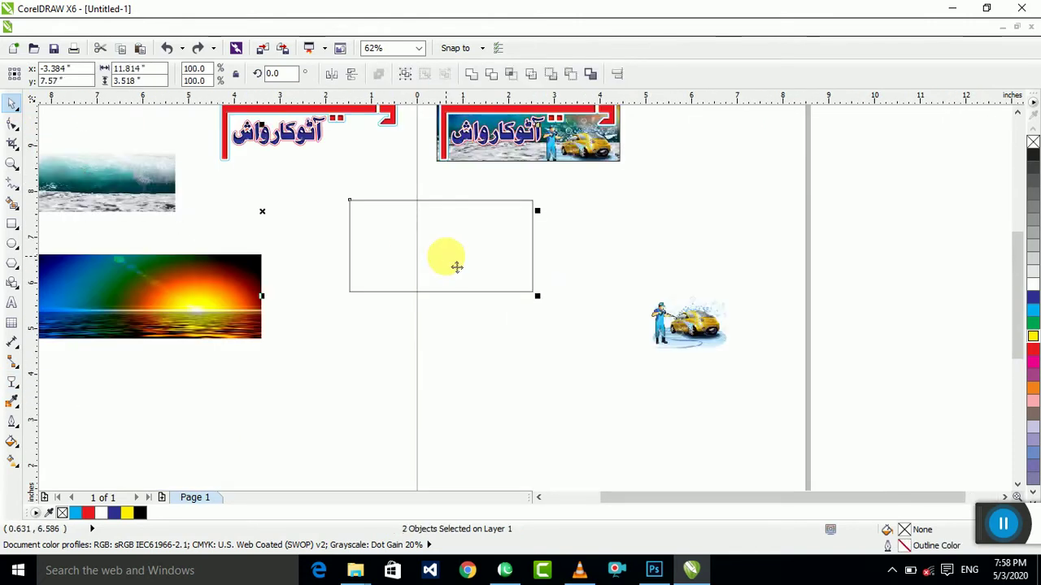
pyautogui.press('b')
pyautogui.press('c')
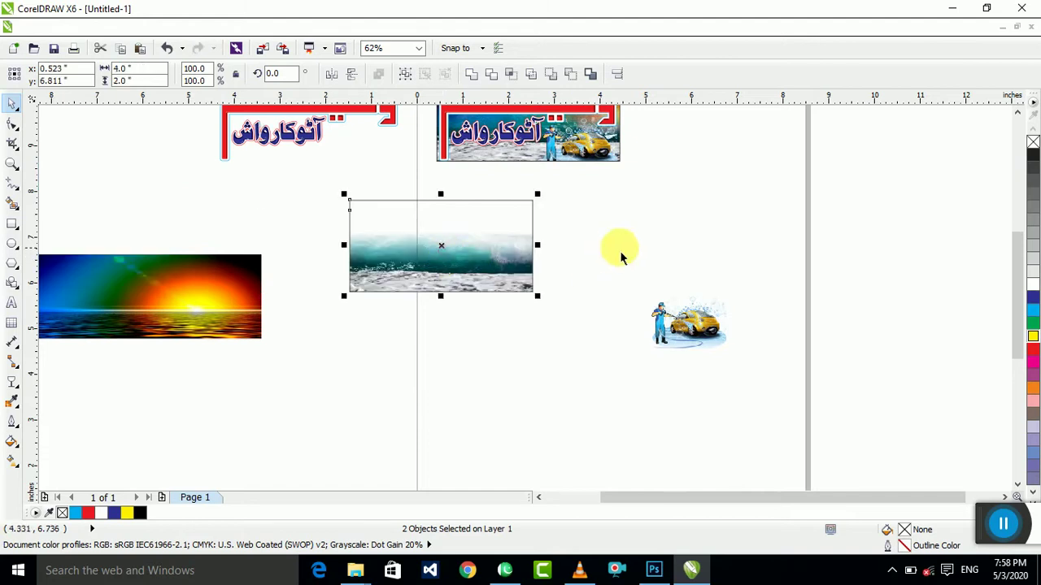
# Step: Try moving the wave bitmap and the rectangle apart, undoing each move
pyautogui.click(620, 251)
pyautogui.click(423, 267)
pyautogui.scroll(1, 314, 231)
pyautogui.click(279, 250)
pyautogui.moveTo(470, 271); pyautogui.dragTo(467, 336)
pyautogui.hotkey('ctrl', 'z')
pyautogui.moveTo(466, 248); pyautogui.dragTo(581, 213)
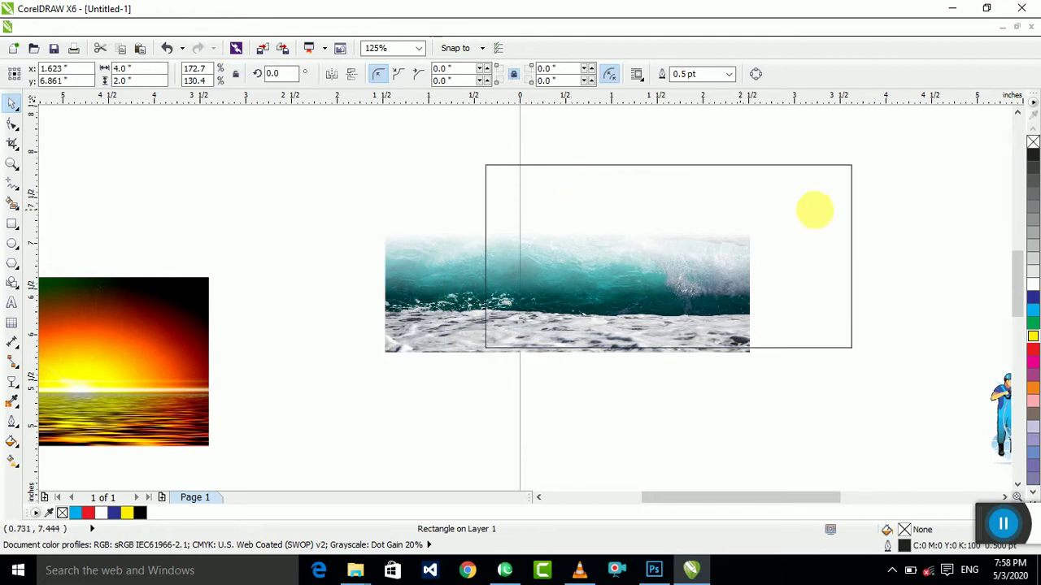
pyautogui.hotkey('ctrl', 'z')
pyautogui.click(738, 218)
pyautogui.moveTo(728, 200); pyautogui.dragTo(817, 194)
pyautogui.hotkey('ctrl', 'z')
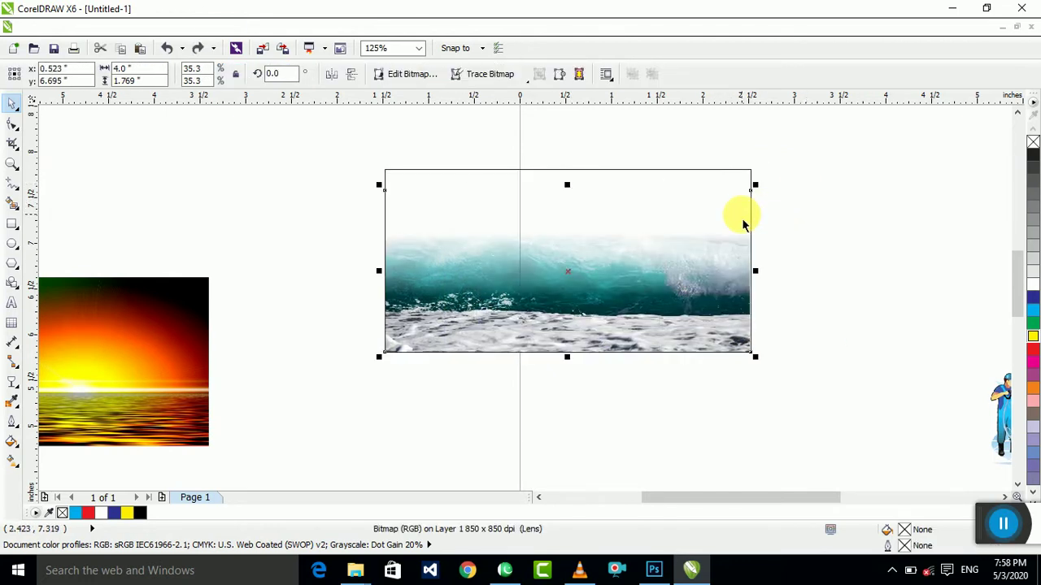
# Step: Fill the 4 by 2 inch rectangle with white and place it behind the wave bitmap
pyautogui.hotkey('alt', 'c')
pyautogui.press('w')
pyautogui.click(858, 222)
pyautogui.click(485, 182)
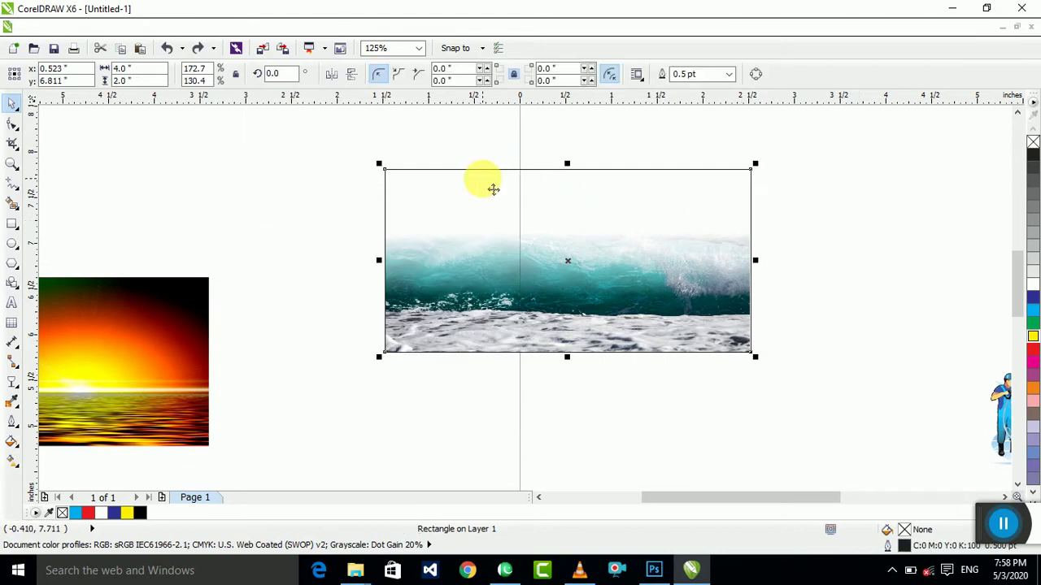
pyautogui.click(1032, 284)
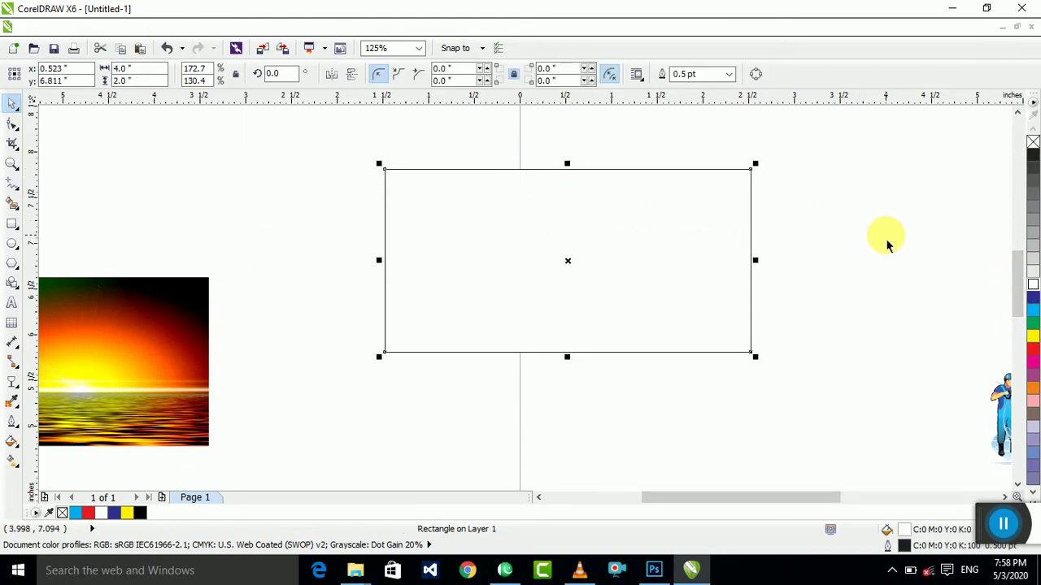
pyautogui.hotkey('ctrl', 'z')
pyautogui.press('Escape')
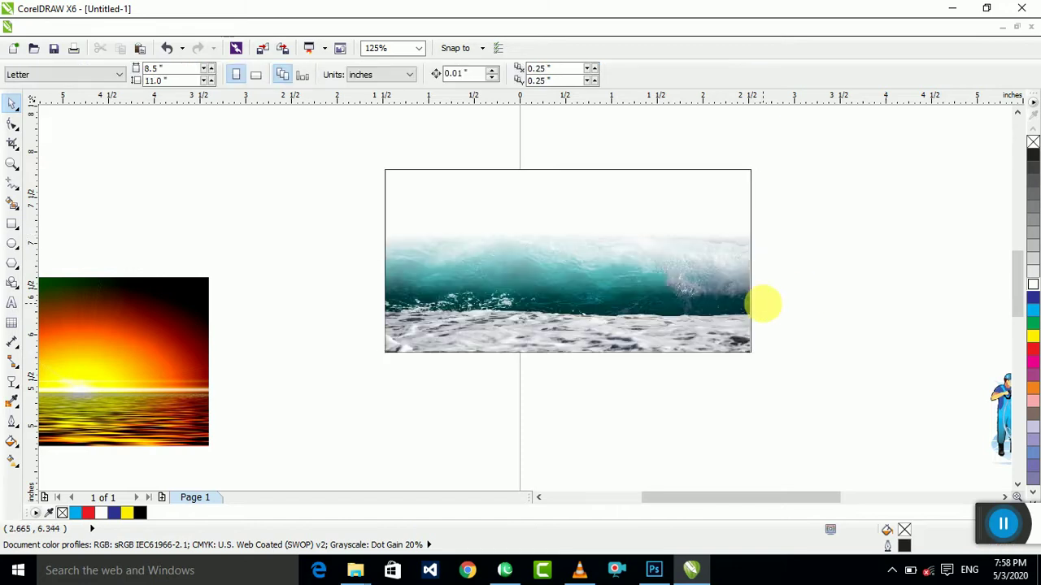
# Step: PowerClip the wave bitmap inside the white rectangle
pyautogui.click(735, 298)
pyautogui.hotkey('alt', 'c')
pyautogui.click(820, 243)
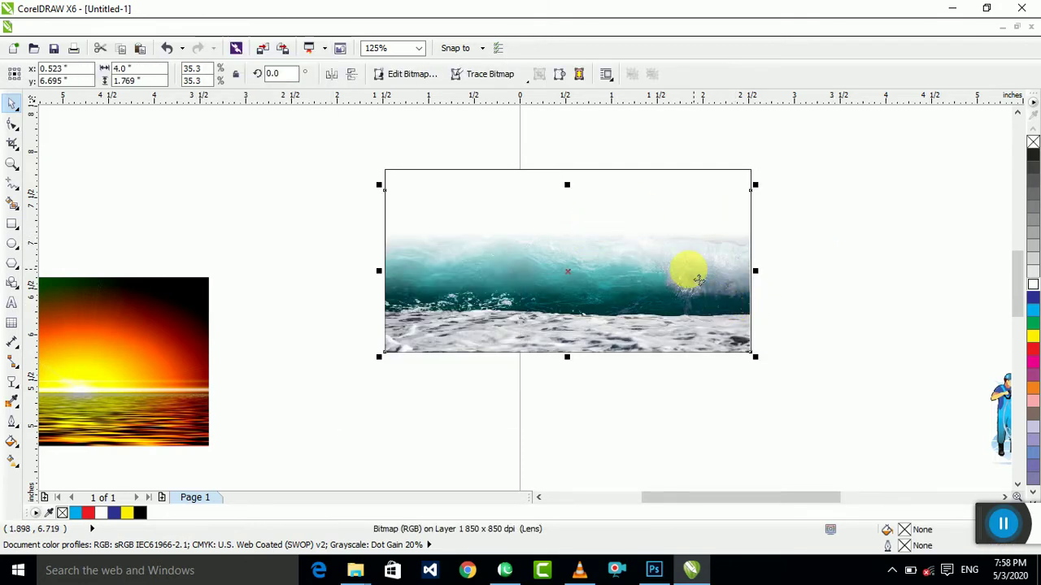
pyautogui.rightClick(688, 269)
pyautogui.click(781, 10)
pyautogui.click(732, 181)
# Step: Snap the sunset bitmap's top-left corner to the wave frame's top-left corner and PowerClip it inside that frame
pyautogui.scroll(-2, 835, 201)
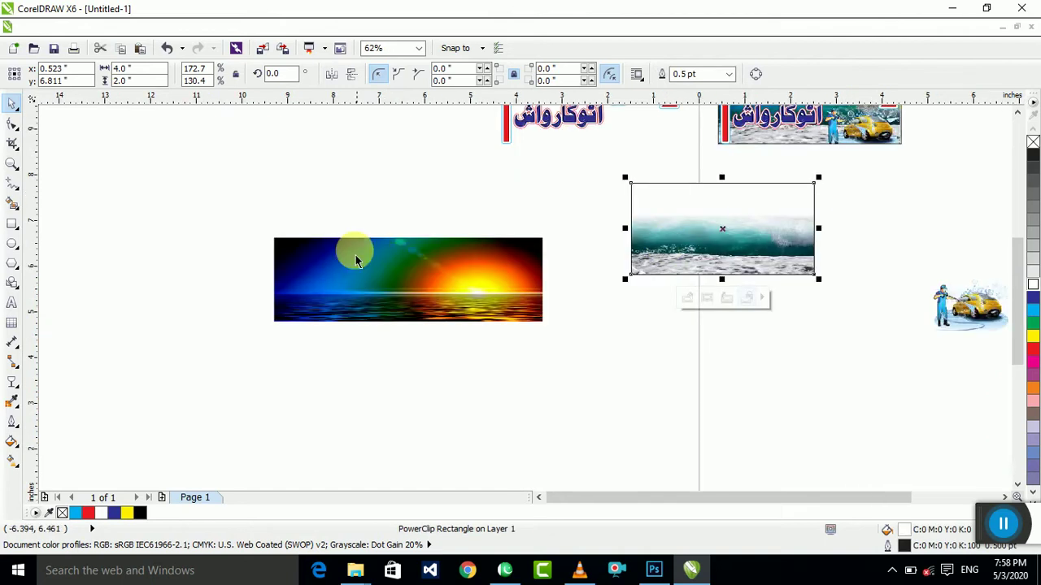
pyautogui.click(276, 260)
pyautogui.moveTo(277, 236); pyautogui.dragTo(632, 183)
pyautogui.scroll(2, 855, 212)
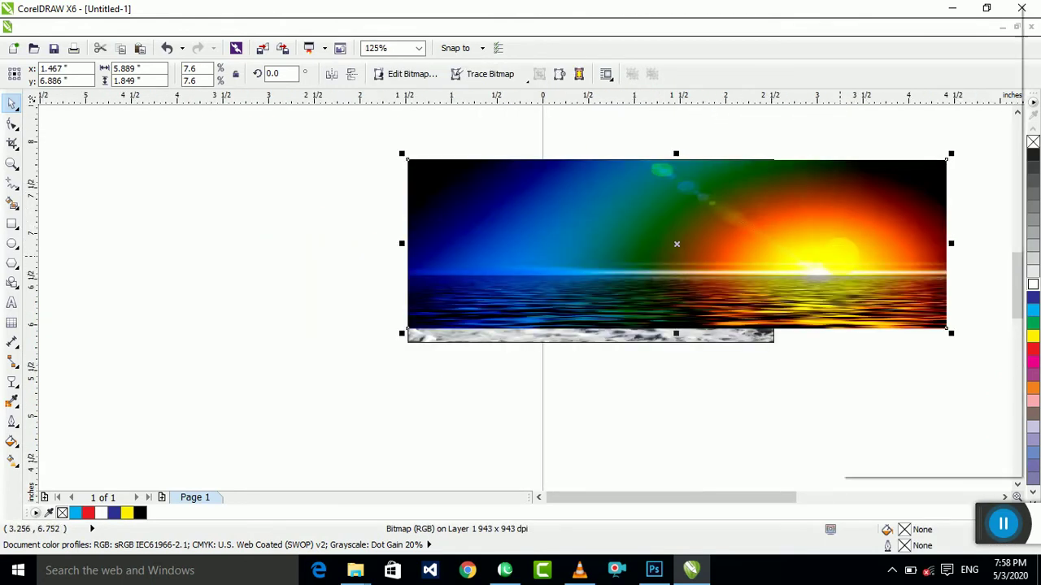
pyautogui.rightClick(845, 244)
pyautogui.click(862, 11)
pyautogui.click(652, 338)
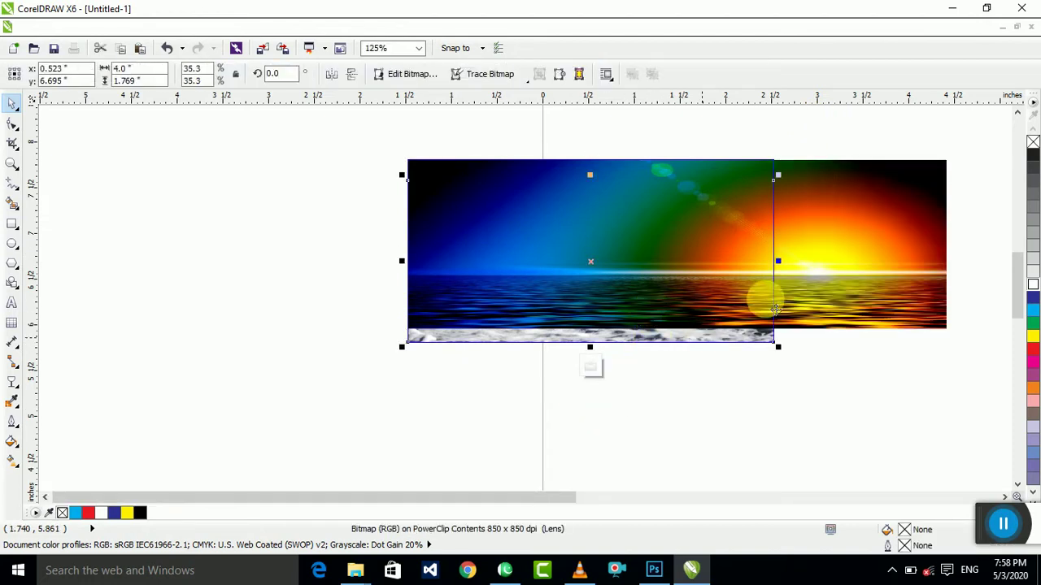
# Step: Bring the wave bitmap in front of the sunset bitmap within the PowerClip and finish editing its contents
pyautogui.click(866, 300)
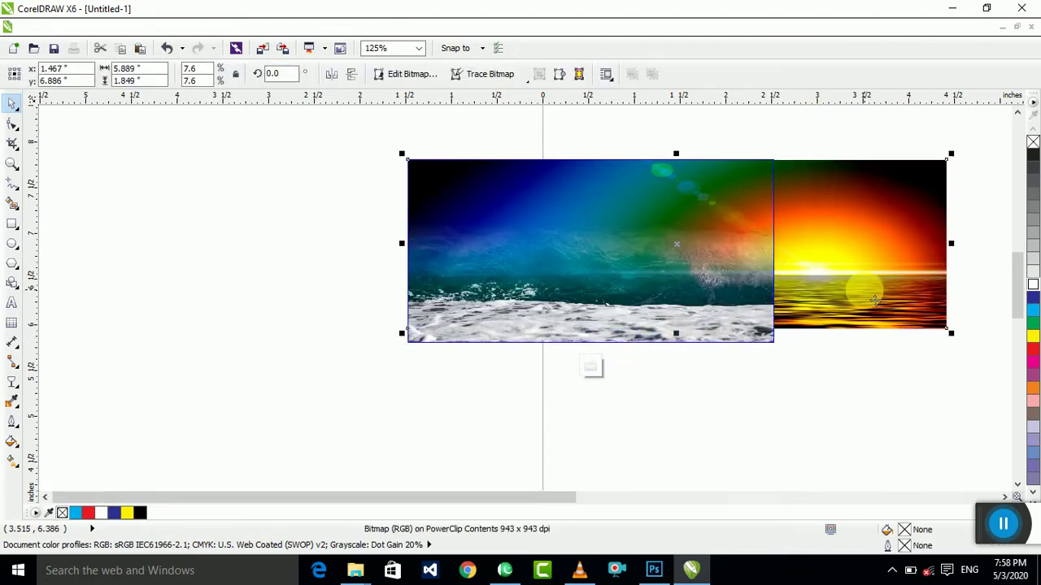
pyautogui.click(590, 365)
pyautogui.scroll(-2, 564, 326)
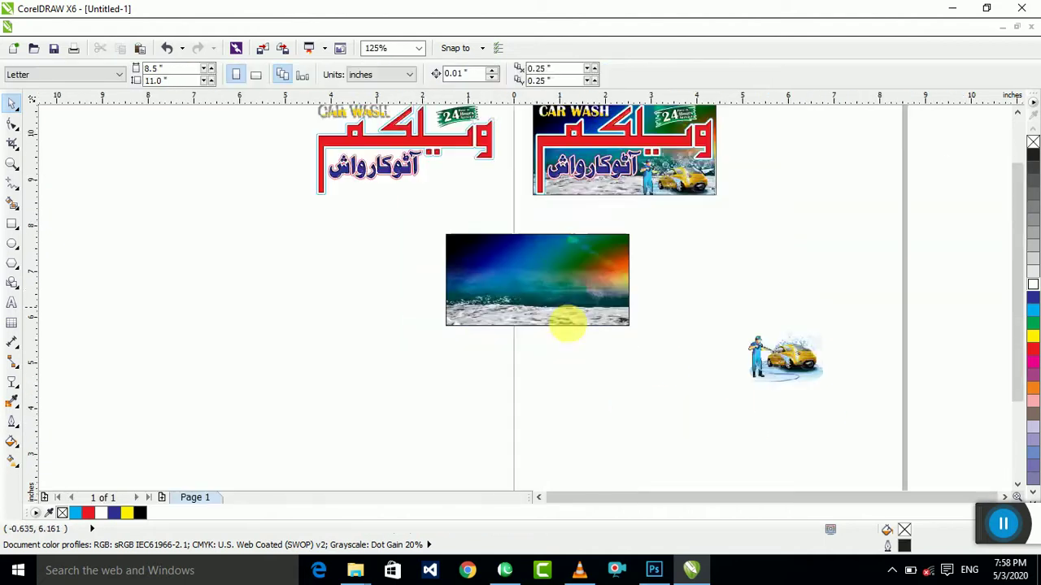
# Step: Move the combined wave and sunset frame slightly farther below the banners
pyautogui.scroll(1, 536, 289)
pyautogui.moveTo(647, 224); pyautogui.dragTo(280, 431)
pyautogui.moveTo(515, 304); pyautogui.dragTo(514, 331)
pyautogui.click(640, 314)
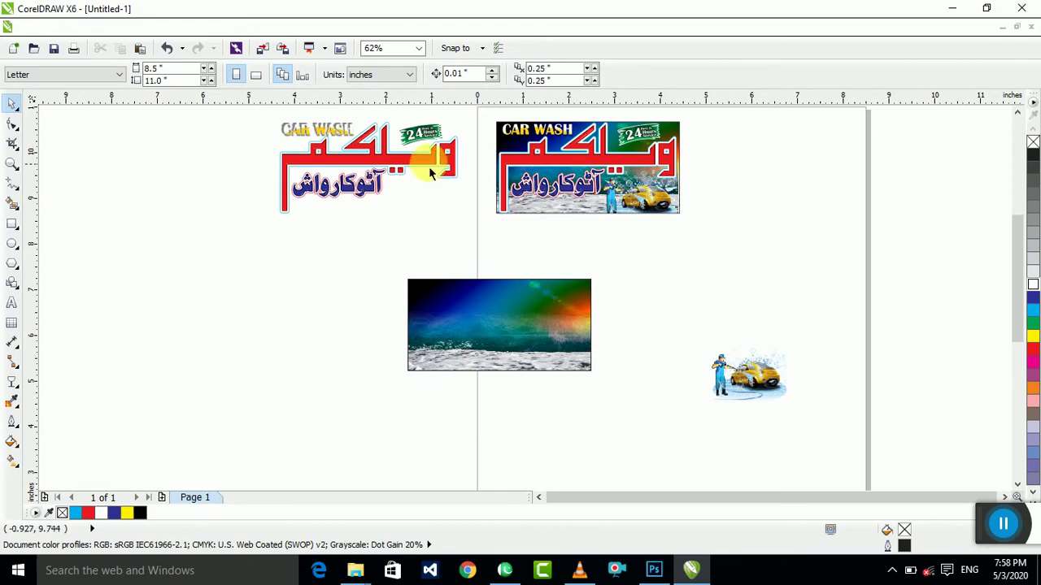
pyautogui.scroll(2, 342, 195)
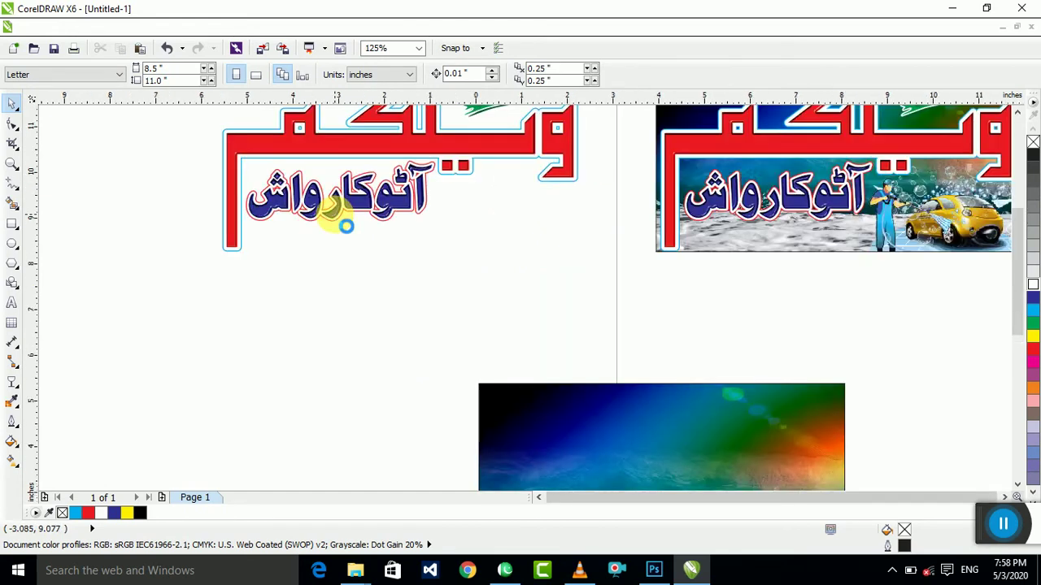
pyautogui.scroll(-4, 342, 221)
pyautogui.scroll(2, 423, 241)
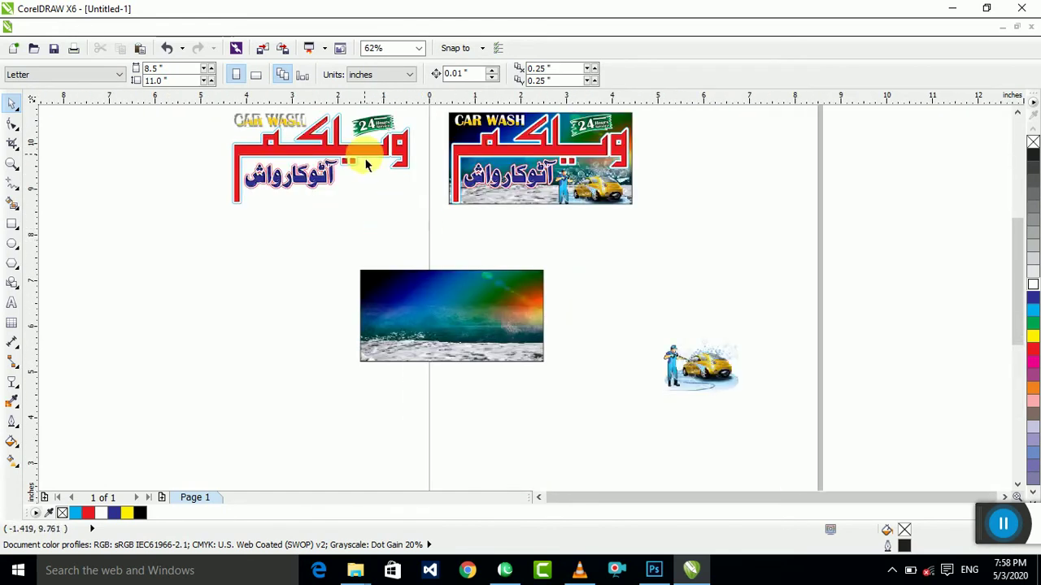
# Step: Switch to Urdu InPage, enter the text آٹو کار واش and set its font to Bombay Black
pyautogui.click(504, 571)
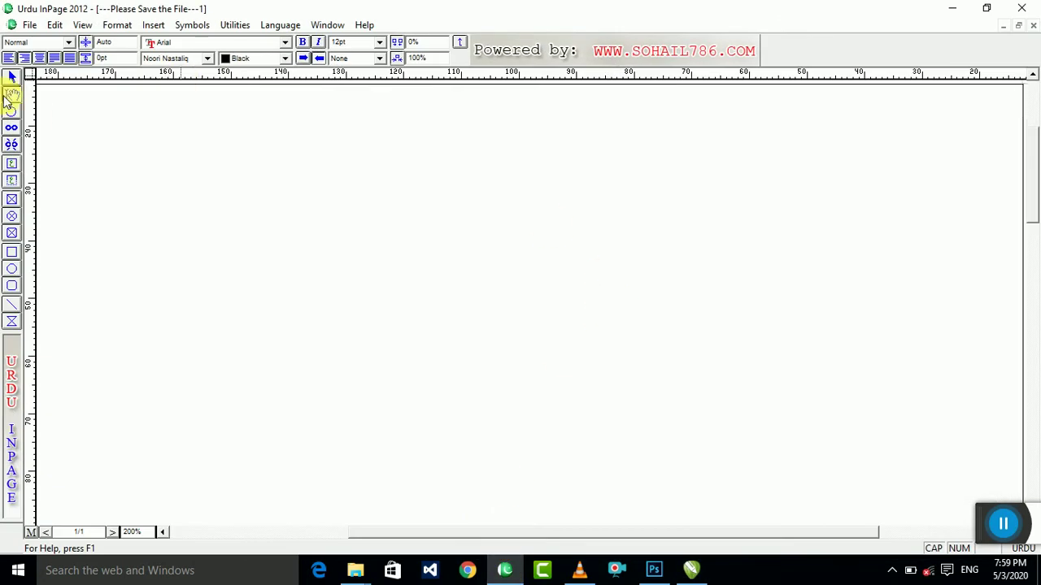
pyautogui.click(36, 117)
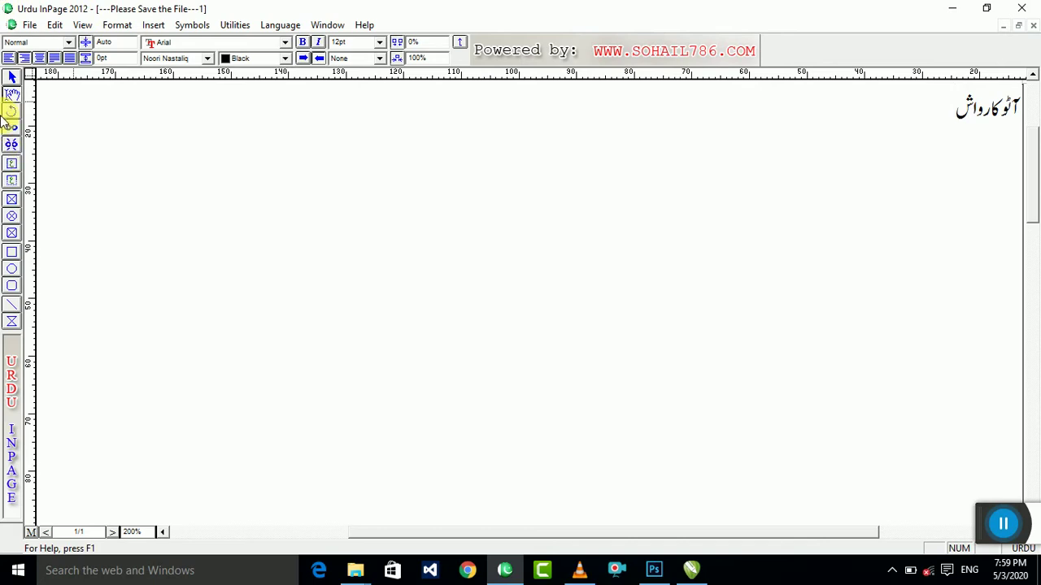
pyautogui.hotkey('ctrl', 'a')
pyautogui.click(166, 58)
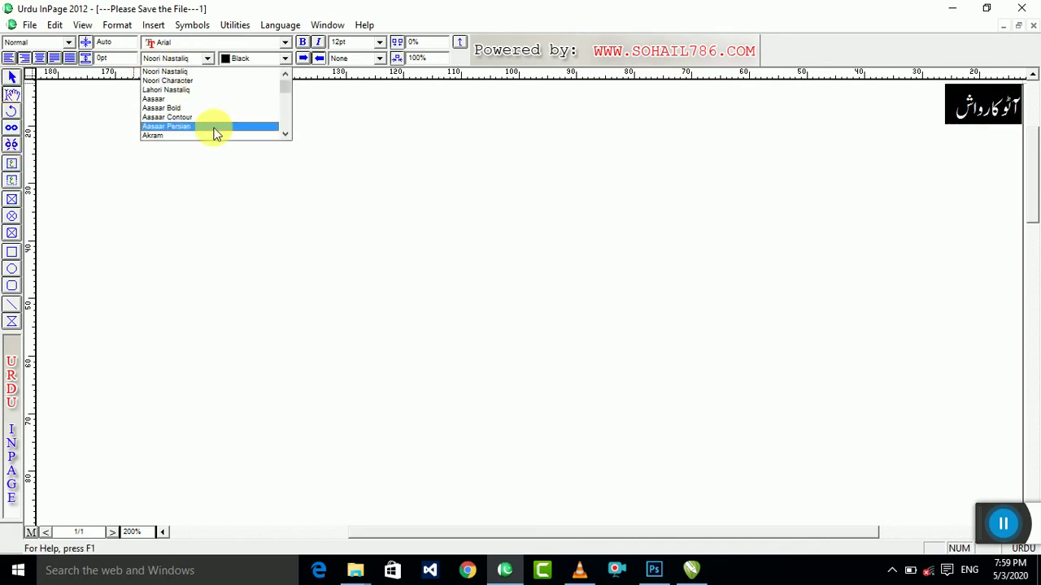
pyautogui.click(210, 119)
pyautogui.click(182, 59)
pyautogui.click(182, 87)
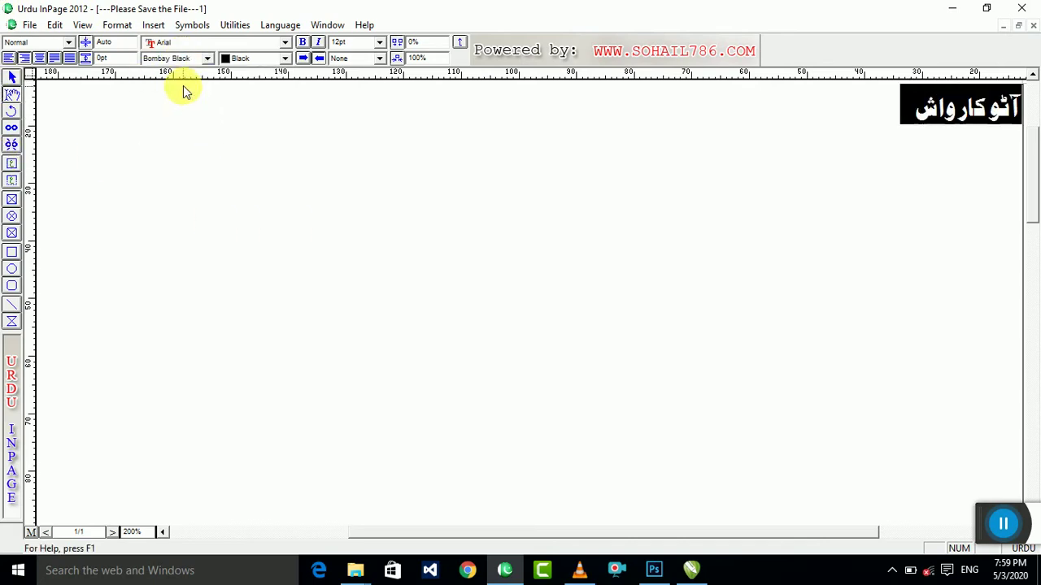
# Step: Copy the Urdu text into CorelDRAW and scale it to about 4.1 inches wide beside the wave and sunset frame
pyautogui.click(13, 76)
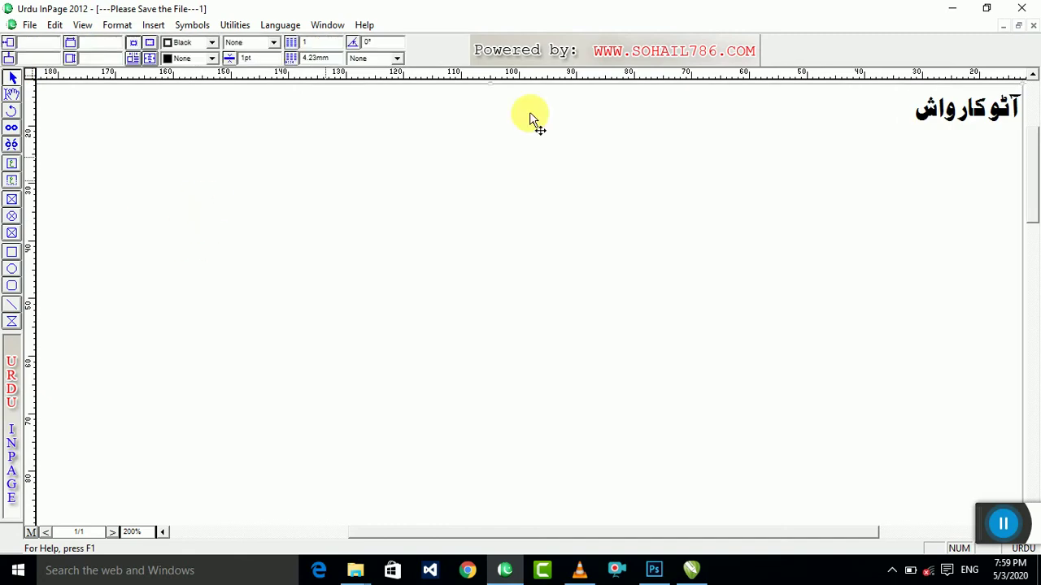
pyautogui.click(948, 9)
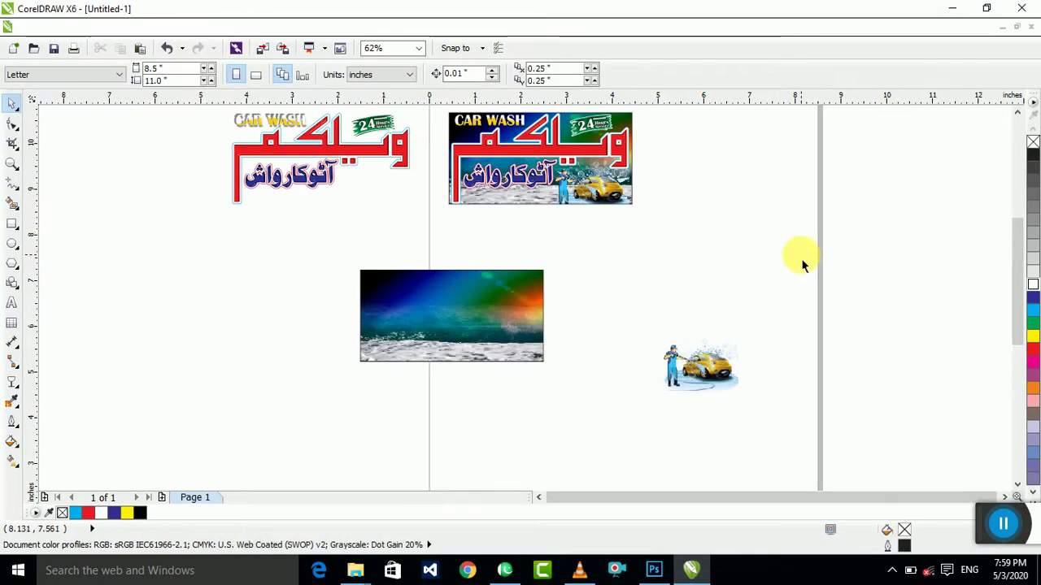
pyautogui.hotkey('ctrl', 'v')
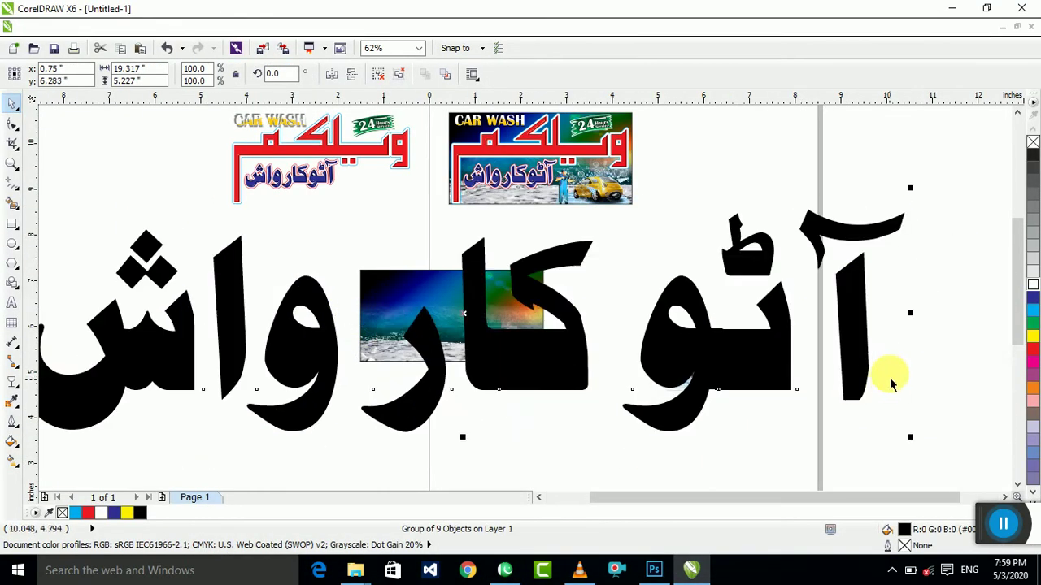
pyautogui.moveTo(910, 437); pyautogui.dragTo(240, 350)
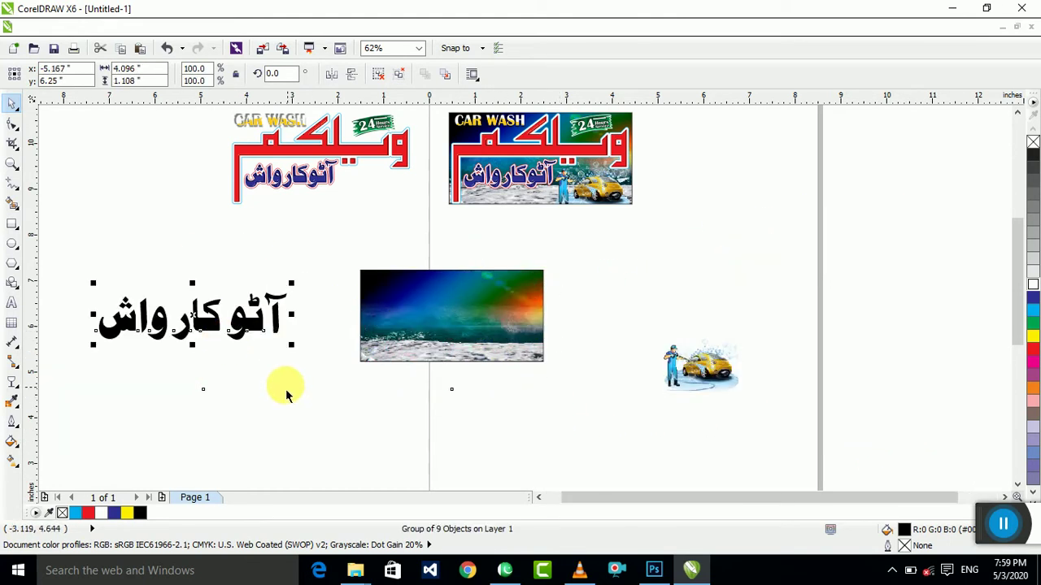
# Step: Ungroup the pasted lettering and move the آ closer to the ٹ
pyautogui.hotkey('ctrl', 'u')
pyautogui.click(287, 394)
pyautogui.scroll(2, 158, 289)
pyautogui.moveTo(739, 220); pyautogui.dragTo(575, 479)
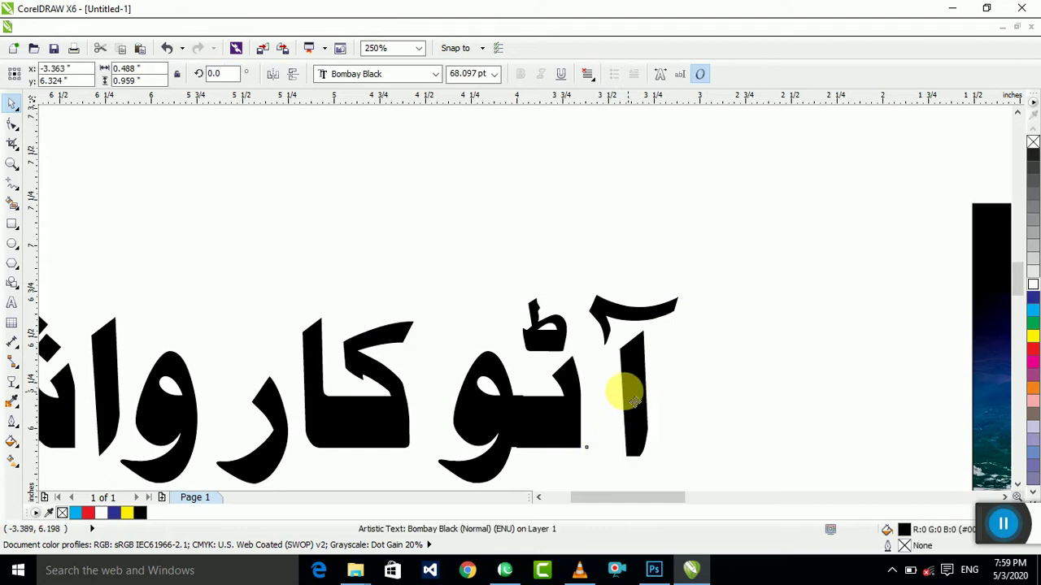
pyautogui.moveTo(625, 390); pyautogui.dragTo(612, 390)
pyautogui.scroll(-2, 557, 497)
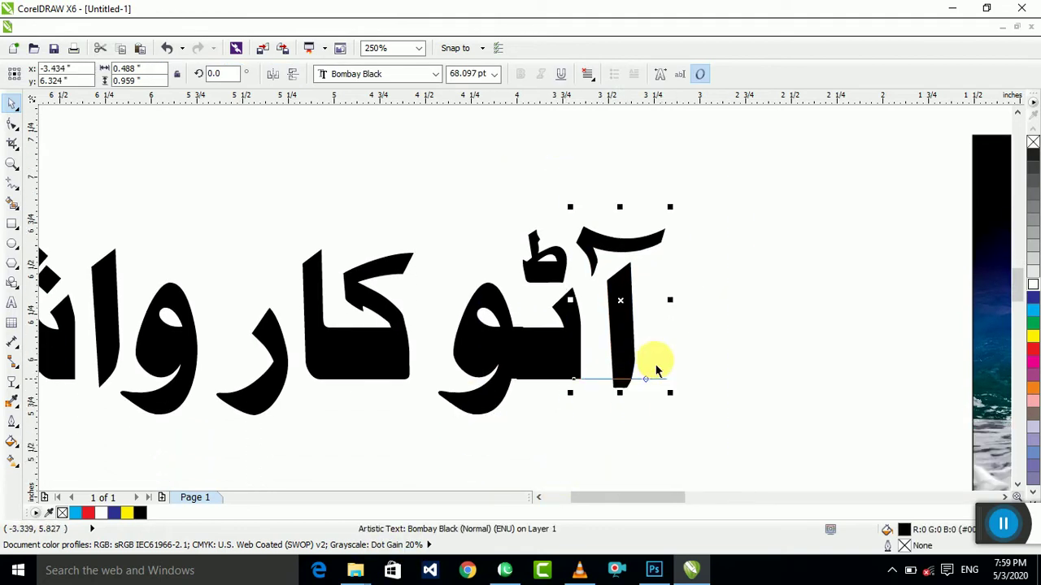
# Step: Move the آٹو letters closer to کا, and shift that combined group closer to the ر
pyautogui.moveTo(719, 171); pyautogui.dragTo(420, 454)
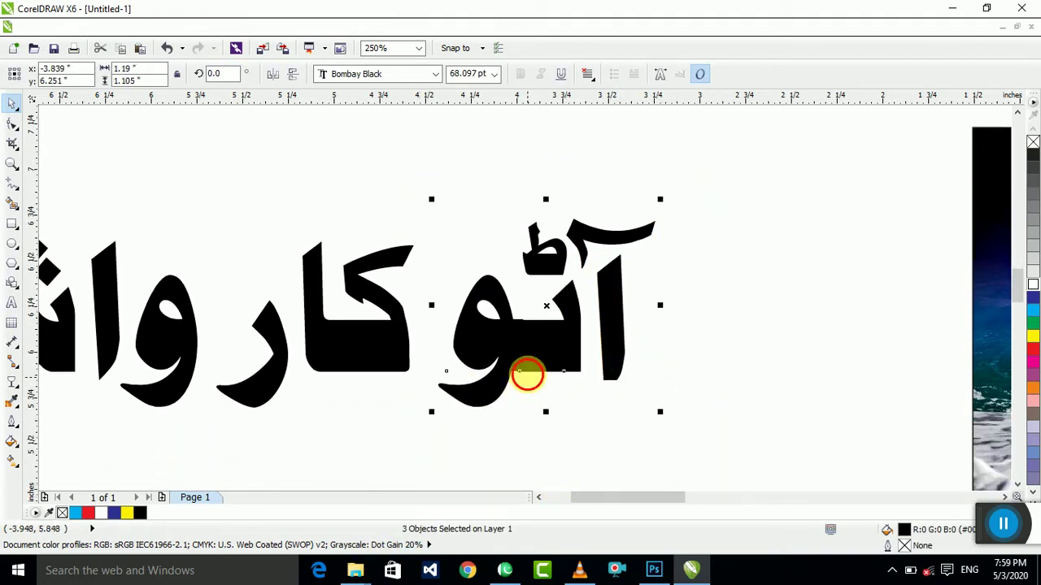
pyautogui.moveTo(501, 365); pyautogui.dragTo(501, 364)
pyautogui.moveTo(711, 459); pyautogui.dragTo(351, 138)
pyautogui.moveTo(532, 320); pyautogui.dragTo(502, 322)
pyautogui.moveTo(697, 174); pyautogui.dragTo(255, 464)
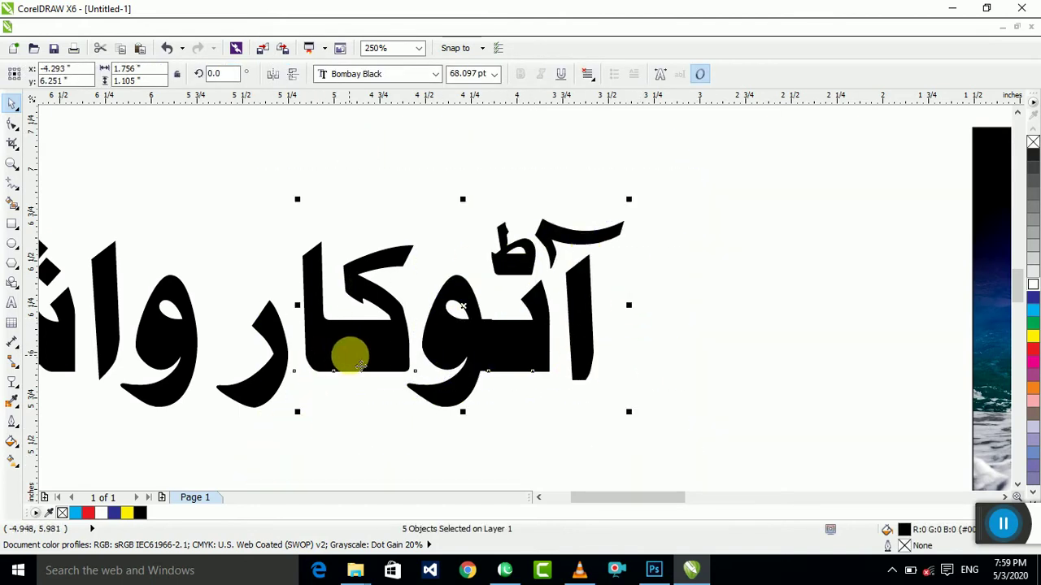
pyautogui.moveTo(349, 353); pyautogui.dragTo(347, 356)
pyautogui.moveTo(650, 155); pyautogui.dragTo(197, 481)
pyautogui.moveTo(376, 349); pyautogui.dragTo(360, 350)
# Step: Nudge the eight letters before the final ش toward it to tighten the remaining gap
pyautogui.scroll(-2, 569, 358)
pyautogui.click(366, 419)
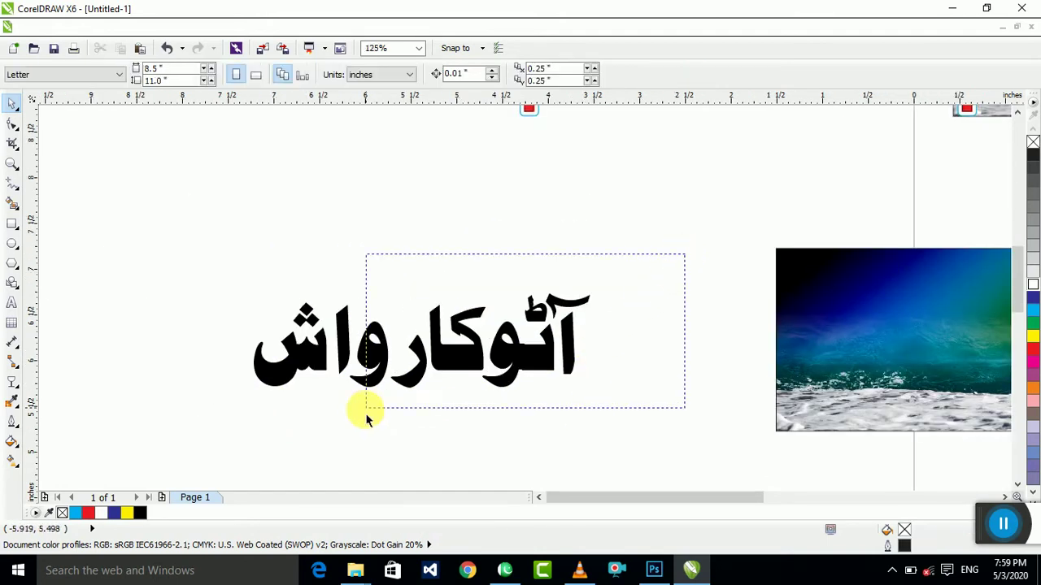
pyautogui.moveTo(366, 419); pyautogui.dragTo(346, 407)
pyautogui.scroll(2, 349, 371)
pyautogui.press('Escape')
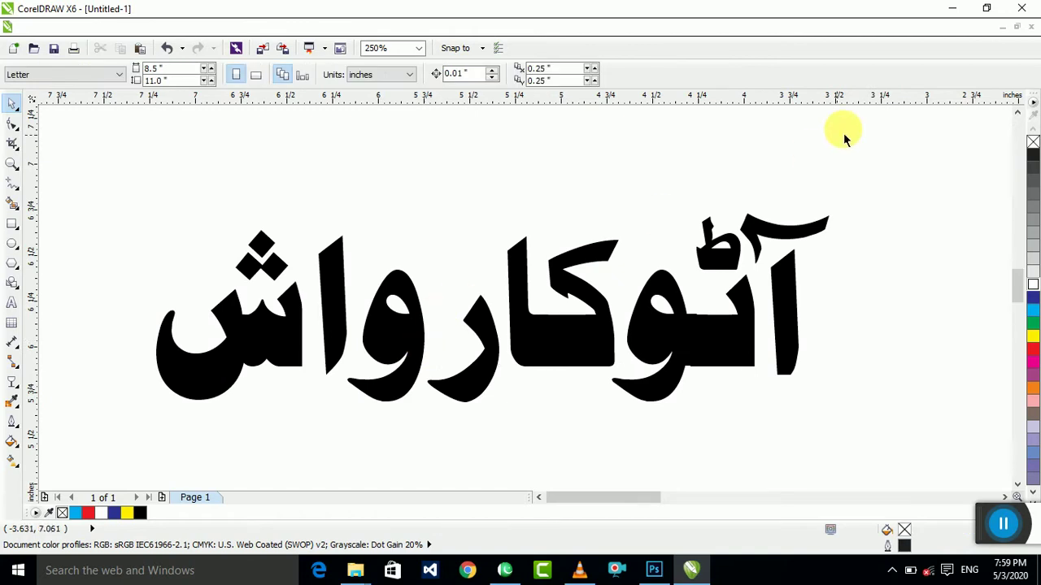
pyautogui.moveTo(844, 140); pyautogui.dragTo(304, 458)
pyautogui.press('Left')
pyautogui.press('Left')
pyautogui.press('Left')
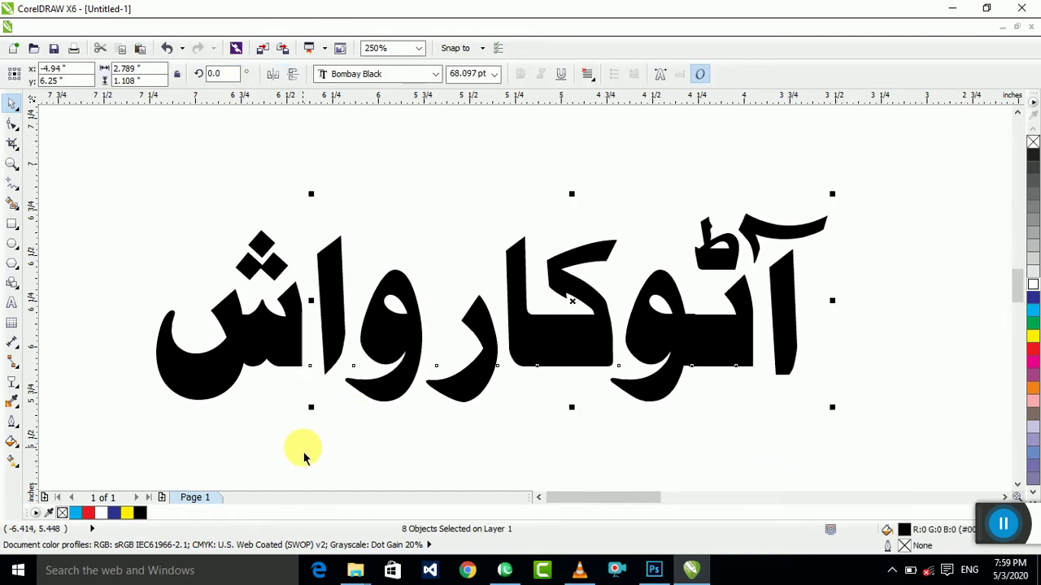
pyautogui.press('Right')
pyautogui.press('Right')
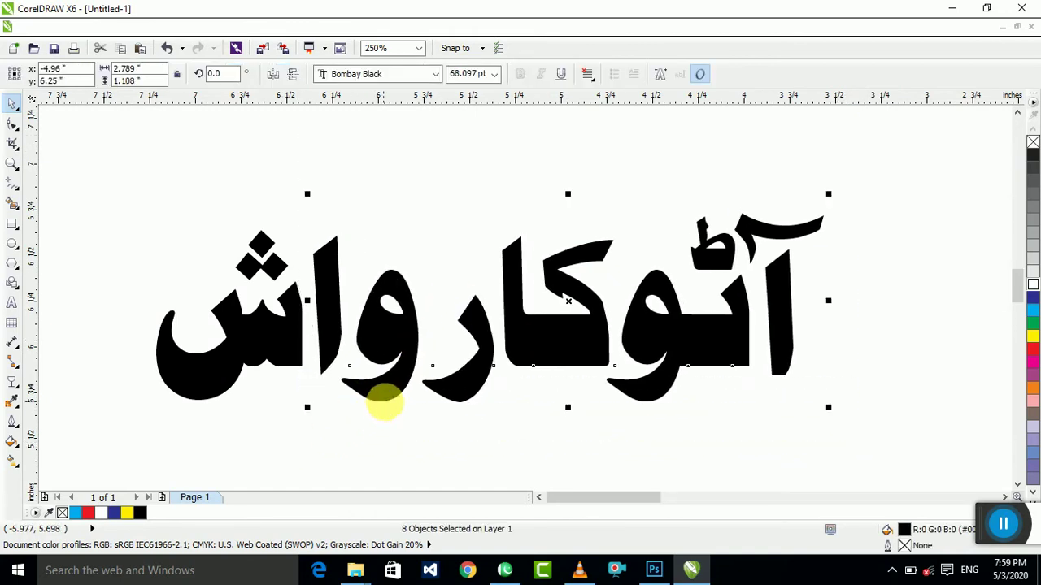
# Step: Convert all nine letters of آٹوکارواش to curves and weld them into one shape
pyautogui.scroll(-2, 381, 402)
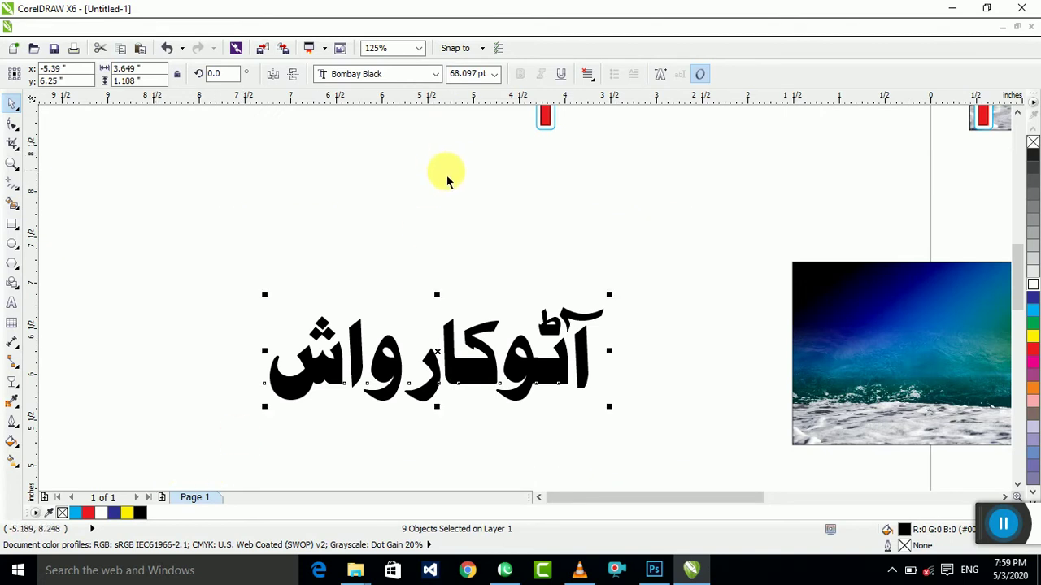
pyautogui.hotkey('ctrl', 'q')
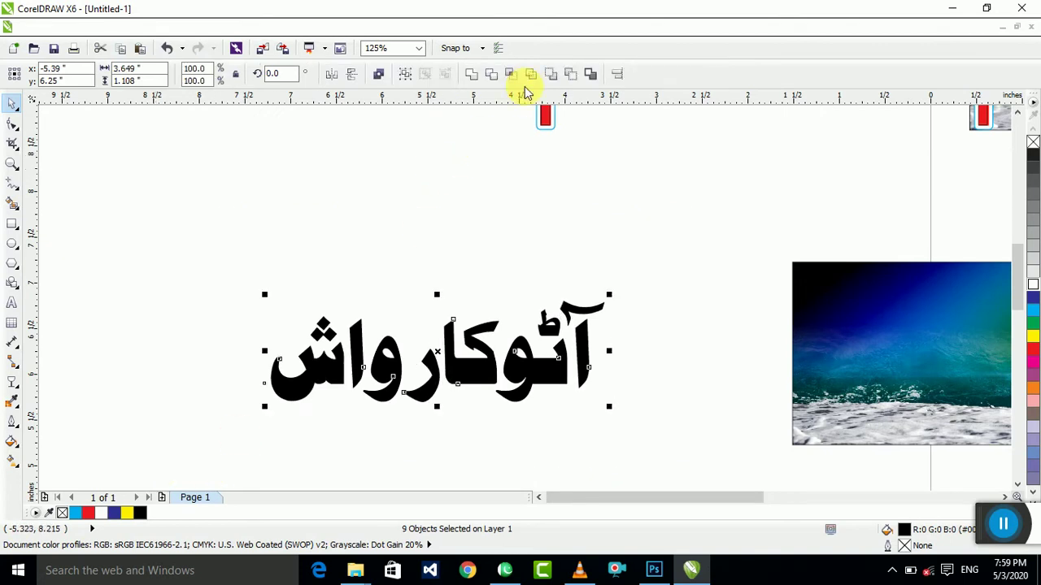
pyautogui.click(473, 77)
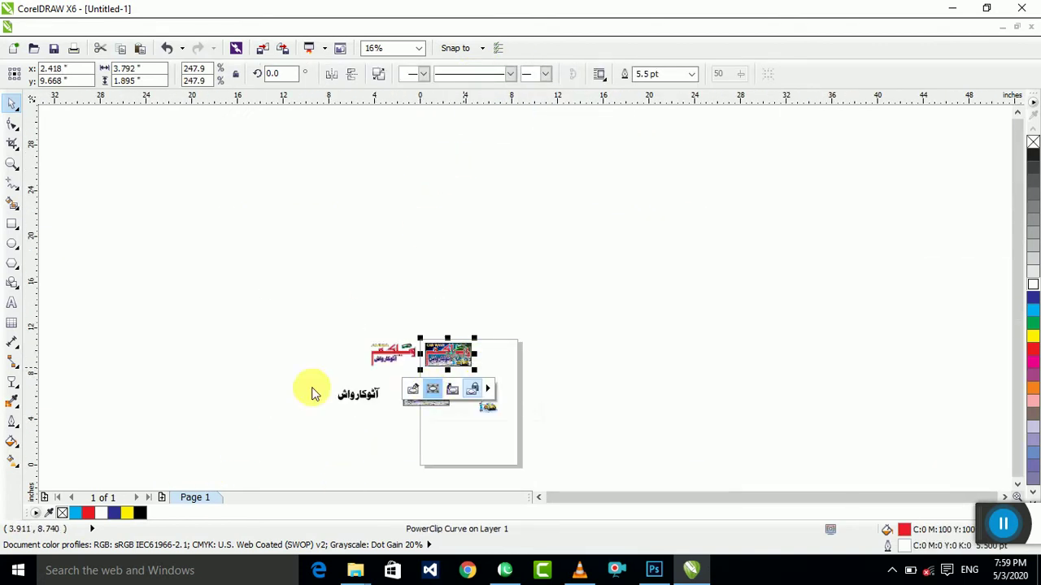
# Step: Pull the blue آٹوکارواش lettering out of the spare artwork and delete it
pyautogui.scroll(4, 366, 394)
pyautogui.click(272, 236)
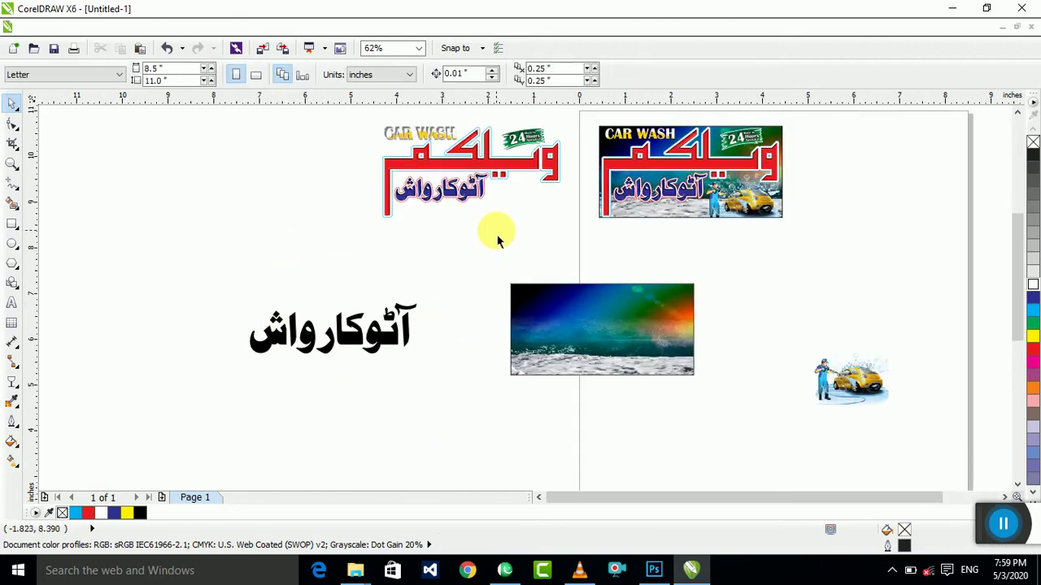
pyautogui.moveTo(475, 213); pyautogui.dragTo(370, 243)
pyautogui.click(461, 197)
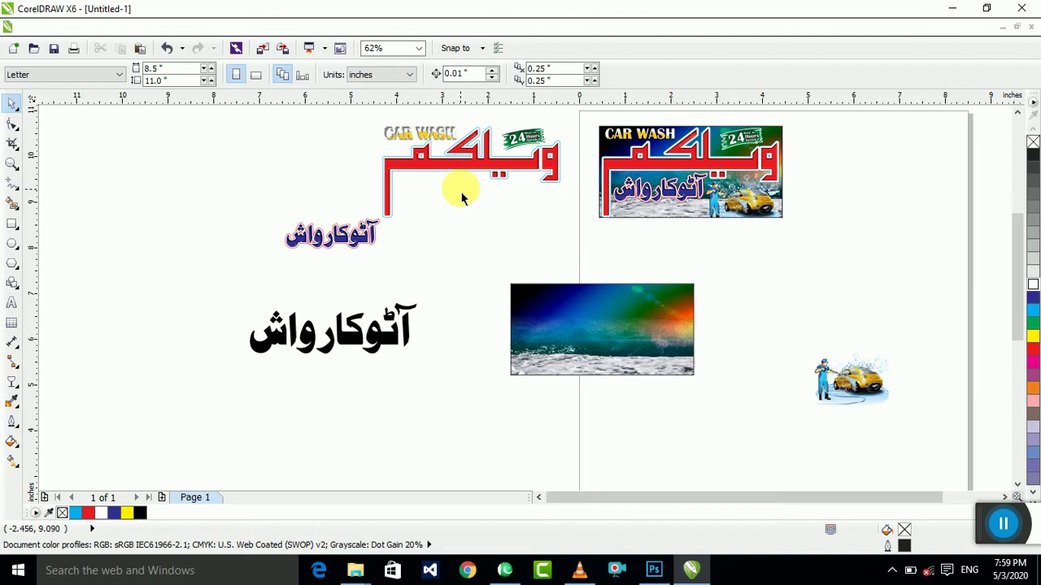
pyautogui.click(349, 244)
pyautogui.press('Delete')
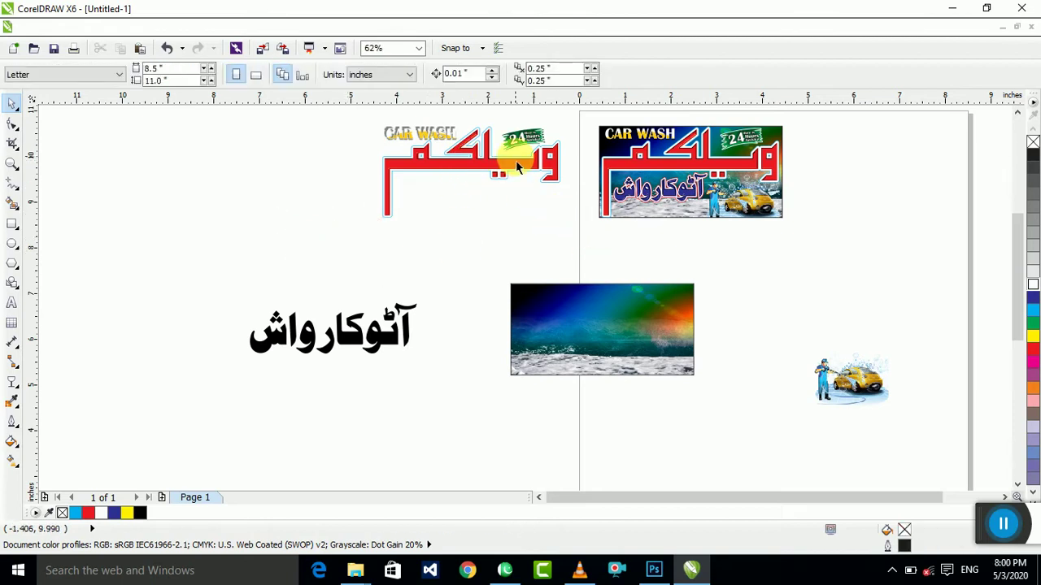
# Step: Move the red ویلکم lettering off its cyan backing, into the empty area above the black text
pyautogui.moveTo(498, 174); pyautogui.dragTo(248, 205)
pyautogui.scroll(1, 248, 207)
pyautogui.scroll(-1, 285, 205)
pyautogui.click(501, 226)
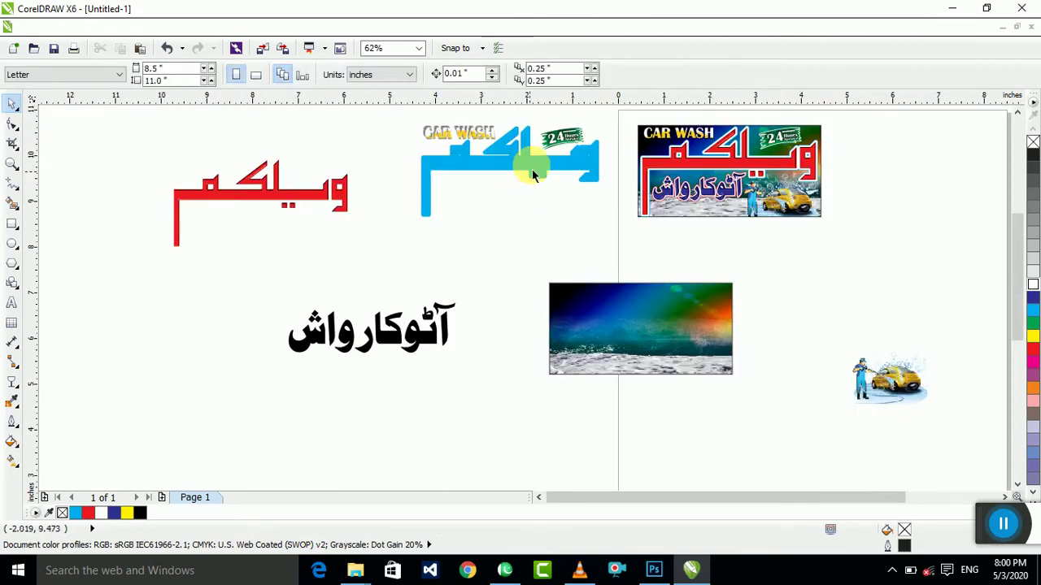
# Step: Move the cyan ویلکم shape onto the wave and sunset frame and center it horizontally and vertically
pyautogui.moveTo(532, 169); pyautogui.dragTo(641, 331)
pyautogui.scroll(1, 735, 353)
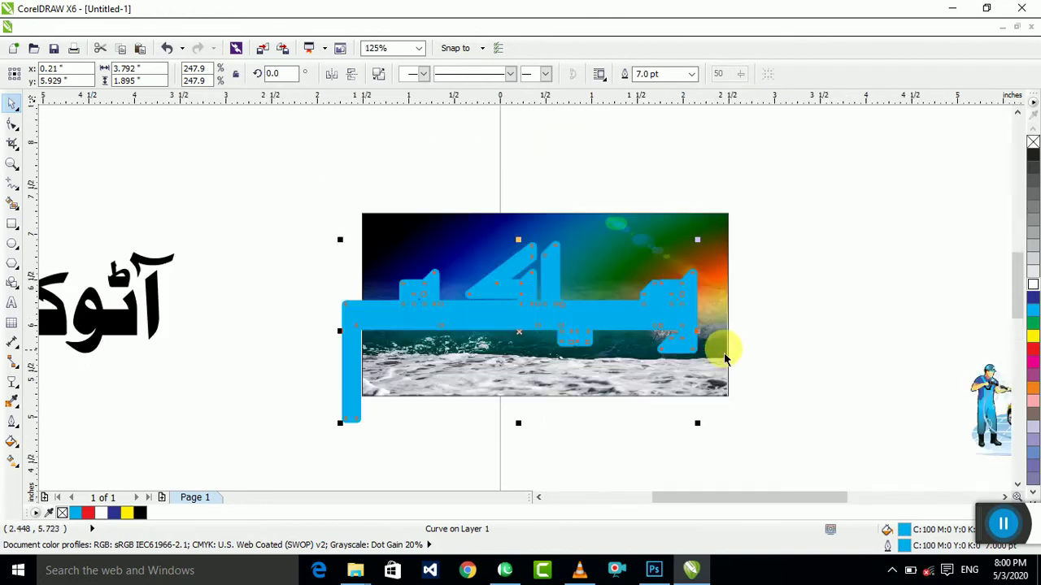
pyautogui.keyDown('shift'); pyautogui.click(718, 321); pyautogui.keyUp('shift')
pyautogui.press('c')
pyautogui.press('e')
pyautogui.click(809, 312)
pyautogui.click(651, 287)
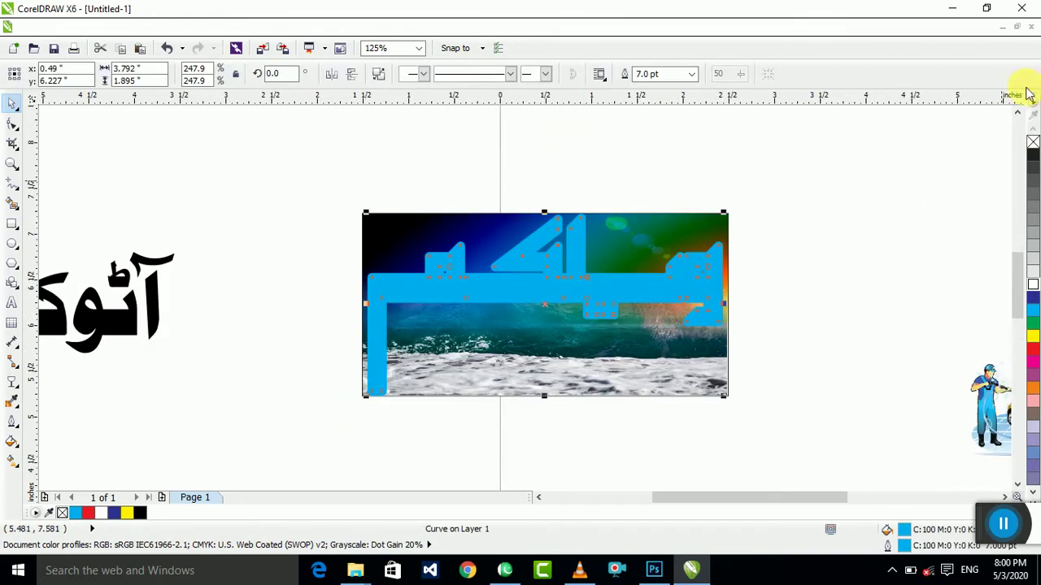
pyautogui.rightClick(1032, 144)
pyautogui.click(760, 295)
pyautogui.click(650, 286)
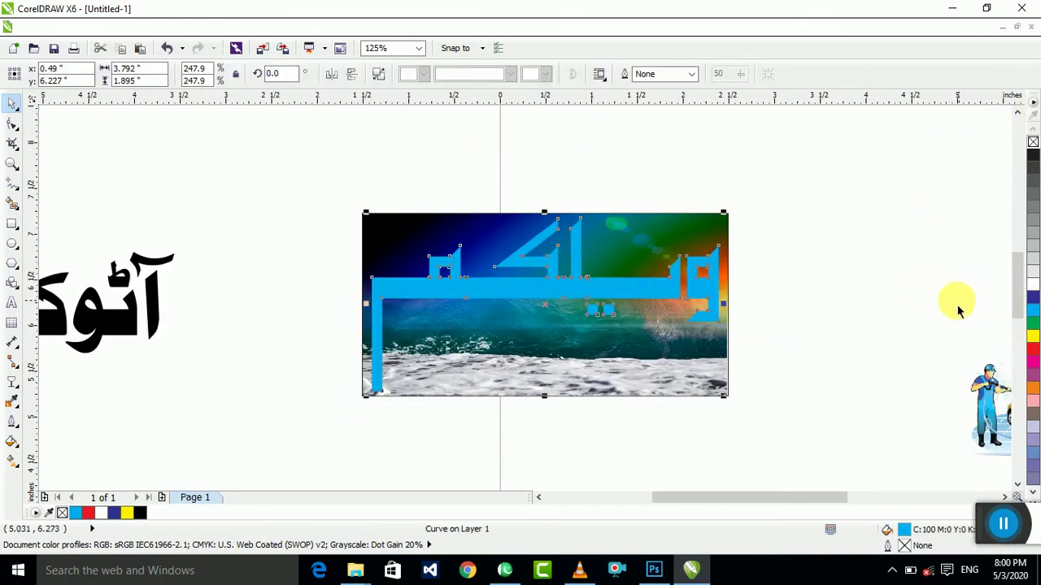
pyautogui.hotkey('ctrl', 'z')
pyautogui.press('F12')
pyautogui.press('Escape')
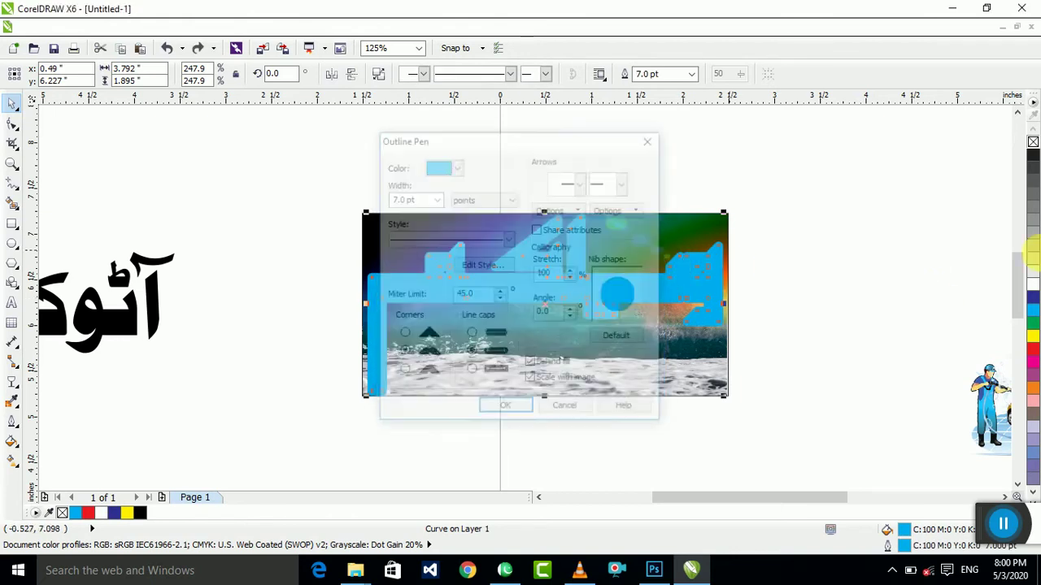
# Step: Replace the ویلکم outline with a cyan 7 pt one, with rounded corners and caps, behind the fill and scaling with the image
pyautogui.rightClick(1031, 144)
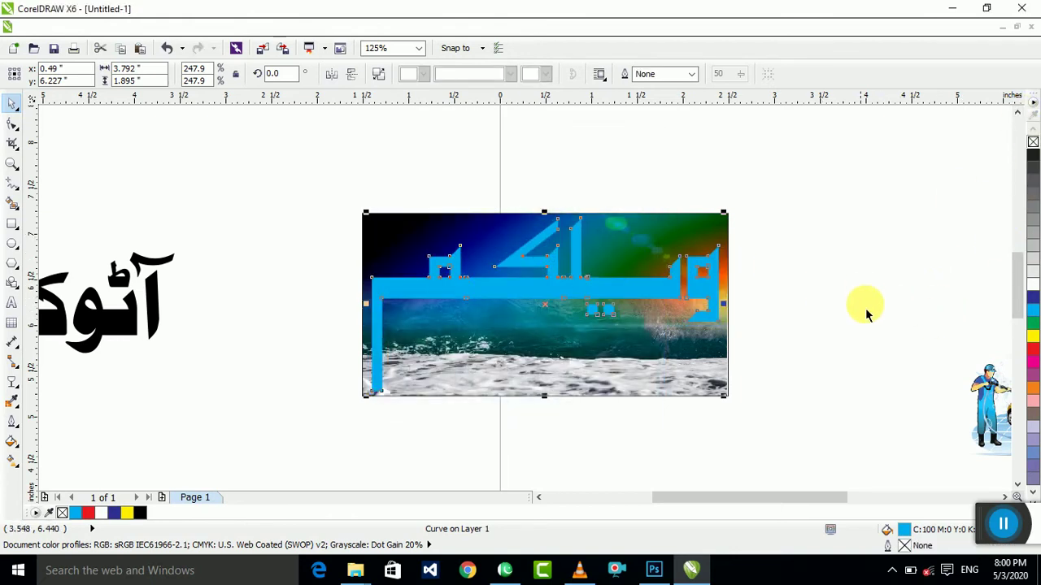
pyautogui.press('F12')
pyautogui.press('Escape')
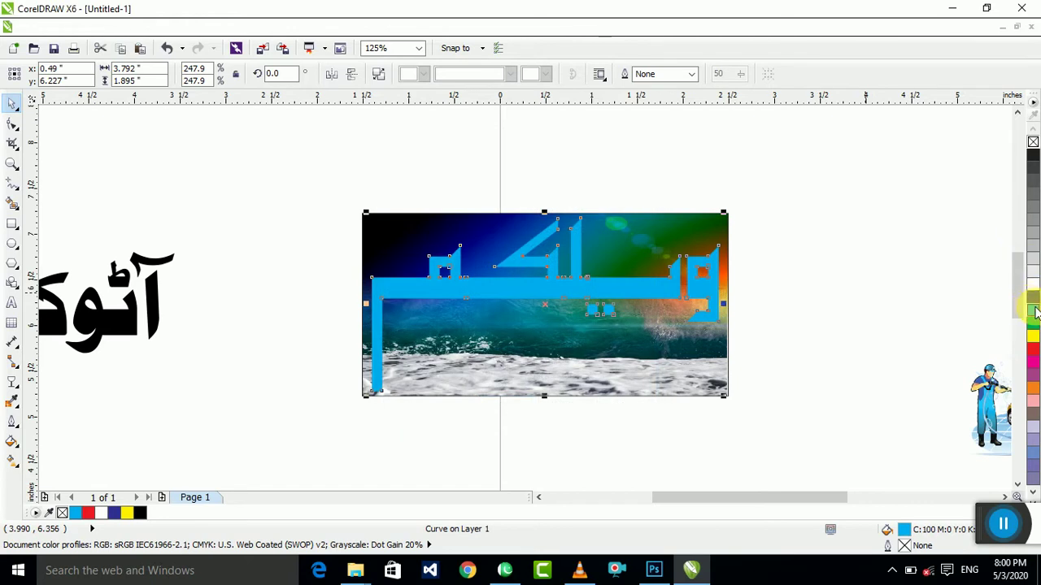
pyautogui.rightClick(1033, 310)
pyautogui.press('F12')
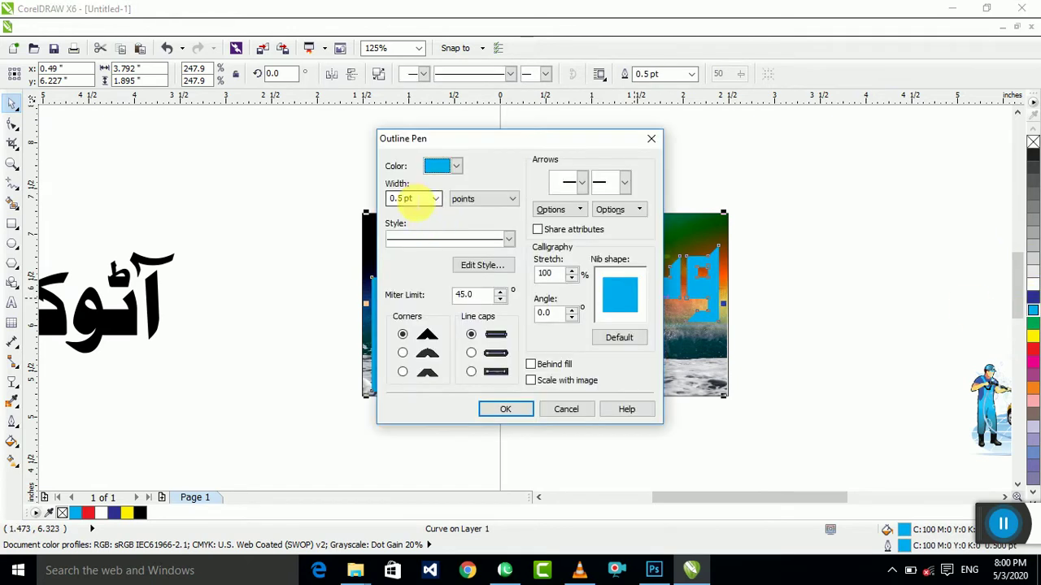
pyautogui.write('12')
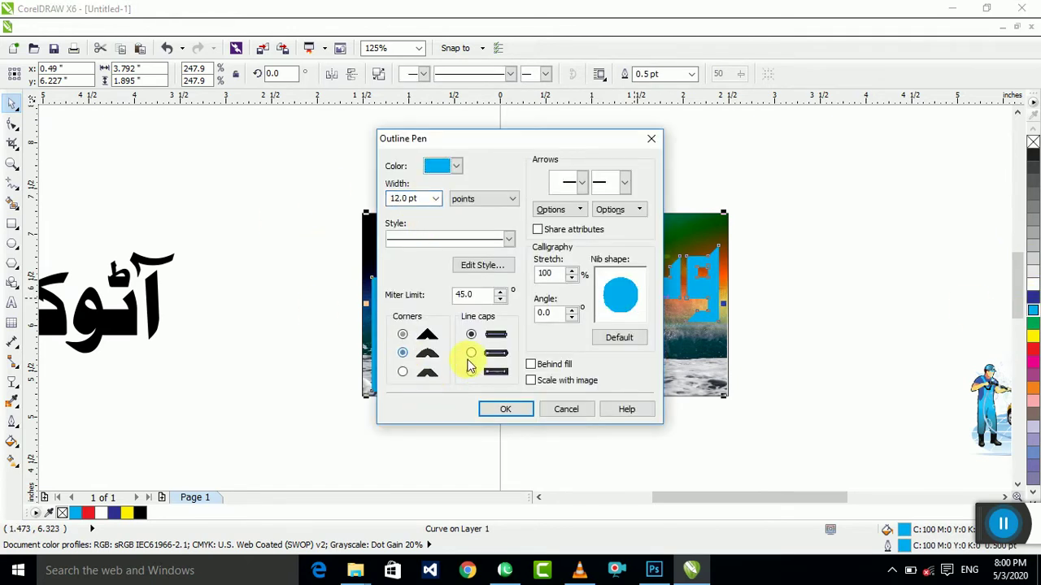
pyautogui.click(531, 381)
pyautogui.click(511, 409)
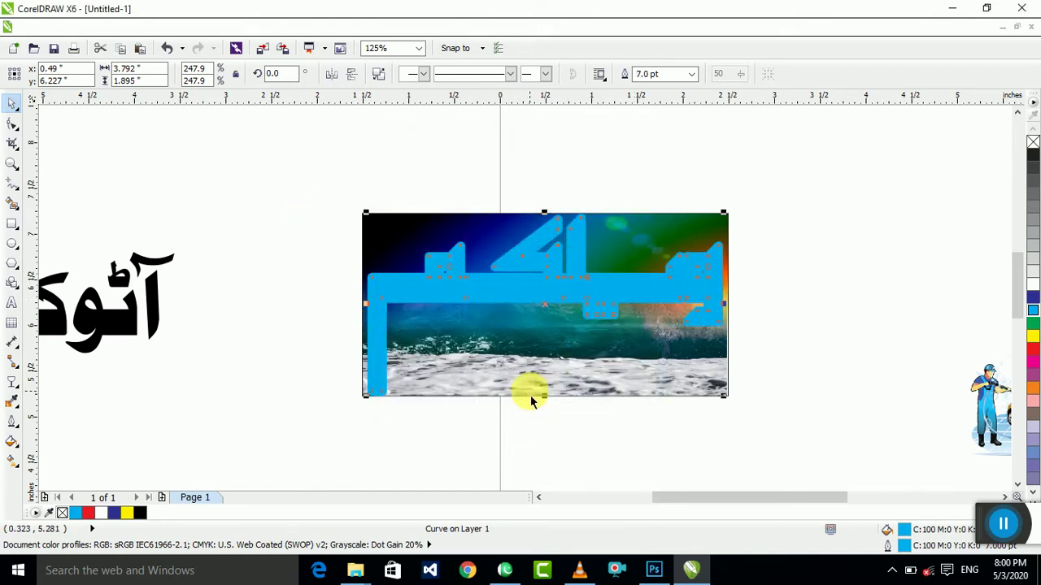
# Step: Set the ویلکم outline width to 5 pt, fill the lettering red and color its outline white
pyautogui.press('F12')
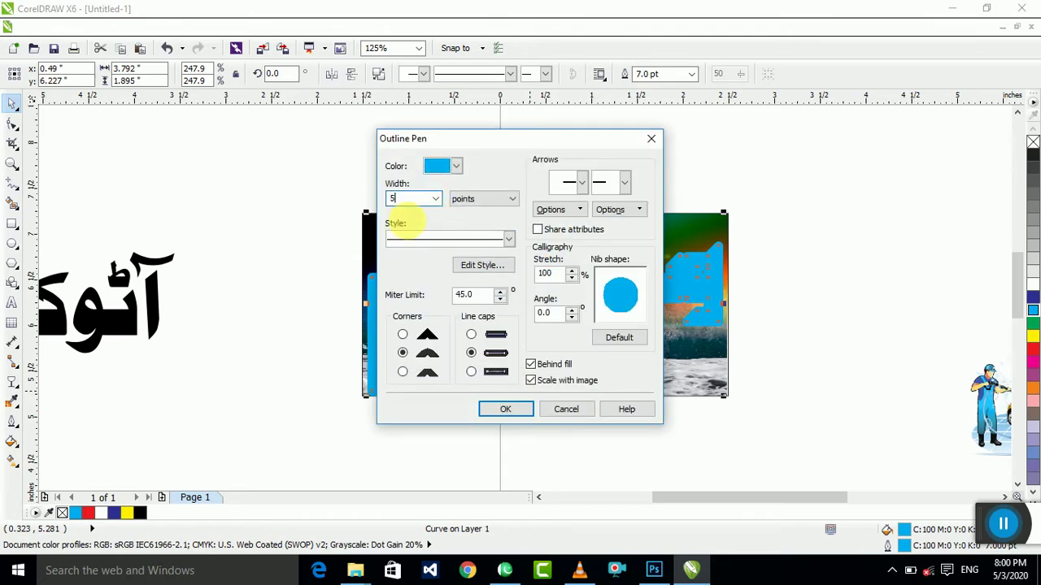
pyautogui.click(520, 410)
pyautogui.click(1033, 350)
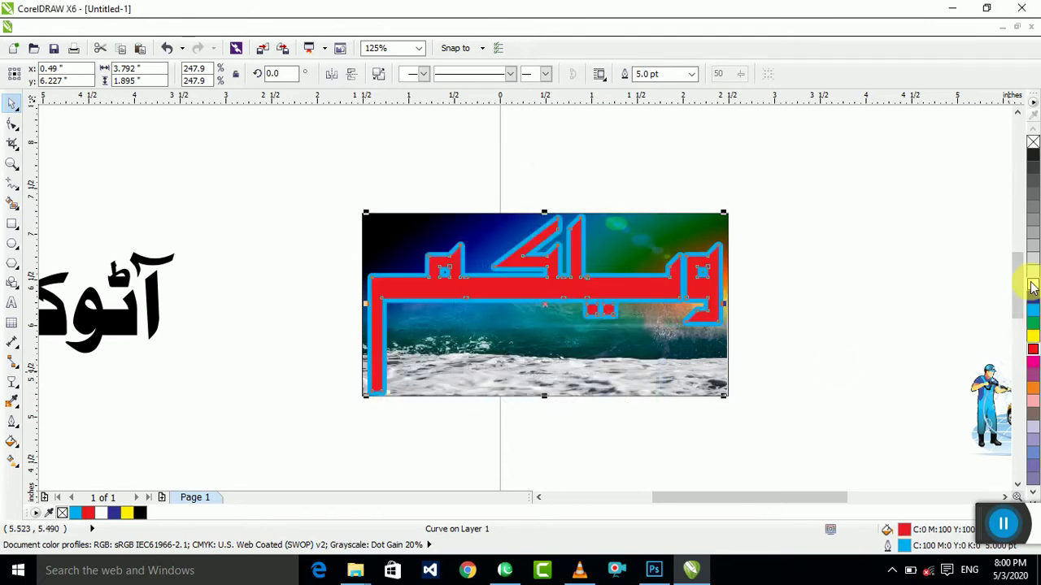
pyautogui.rightClick(1032, 284)
pyautogui.click(929, 307)
pyautogui.scroll(2, 606, 297)
pyautogui.scroll(-3, 616, 272)
pyautogui.scroll(-3, 618, 271)
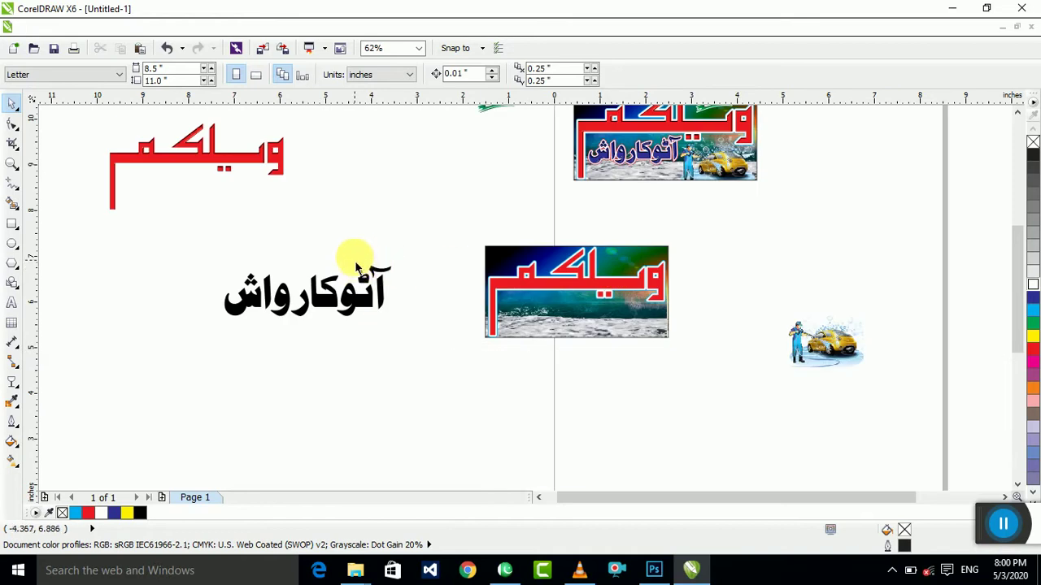
# Step: Move the black آٹوکارواش text onto the wave and sunset banner, below the red ویلکم lettering
pyautogui.click(349, 298)
pyautogui.moveTo(349, 298); pyautogui.dragTo(580, 305)
pyautogui.scroll(2, 586, 317)
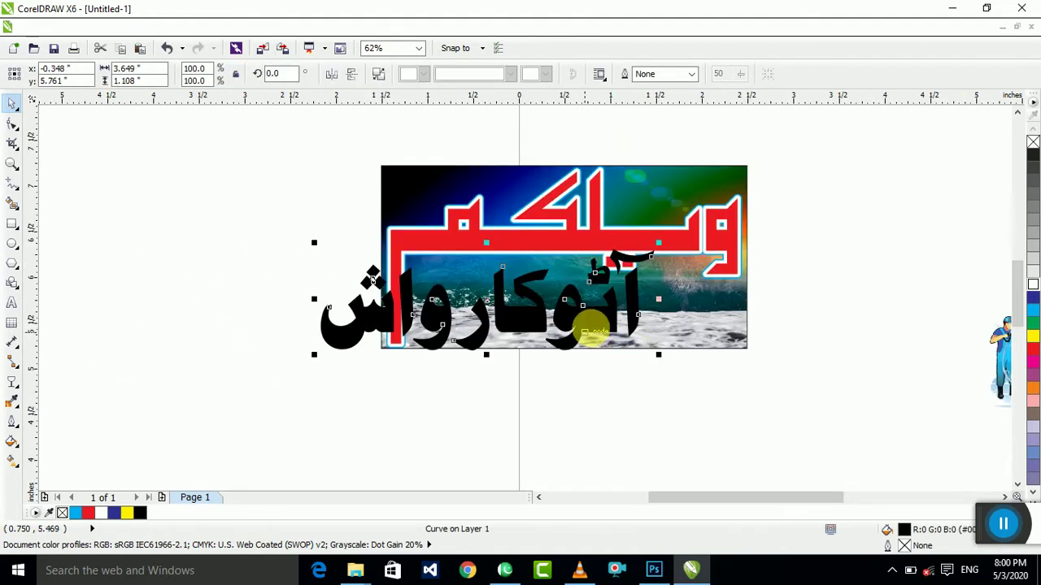
pyautogui.moveTo(658, 353); pyautogui.dragTo(539, 332)
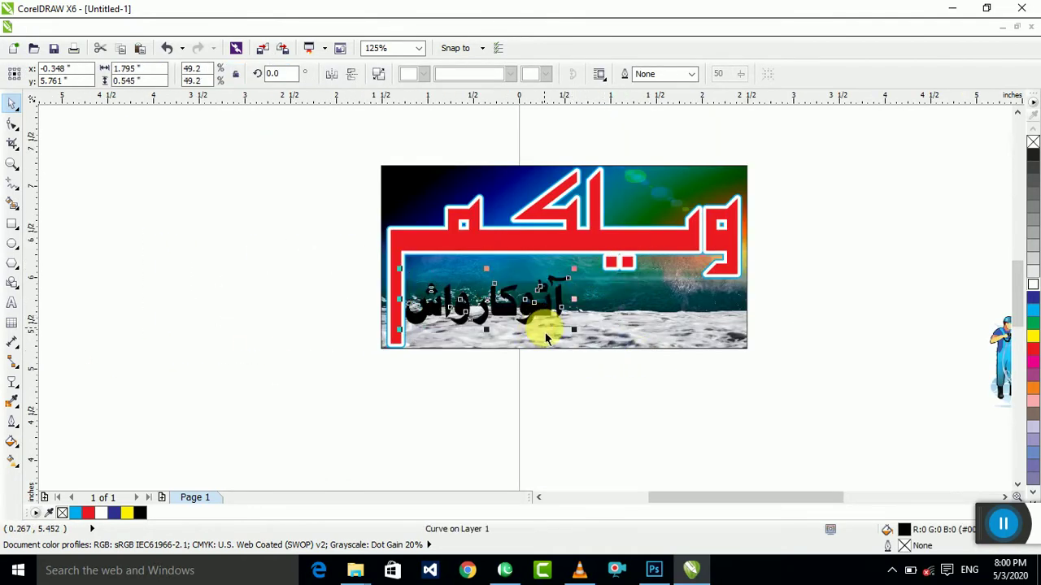
pyautogui.hotkey('ctrl', 'z')
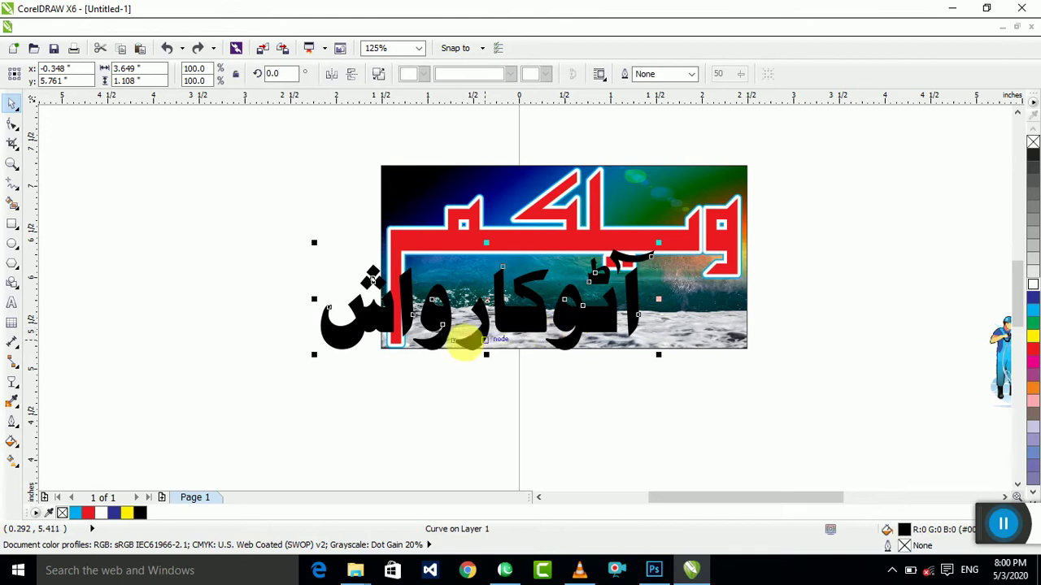
# Step: Shrink the آٹوکارواش text proportionally to about 2.08 inches wide and place it beneath the red bar of ویلکم
pyautogui.moveTo(326, 366); pyautogui.dragTo(431, 356)
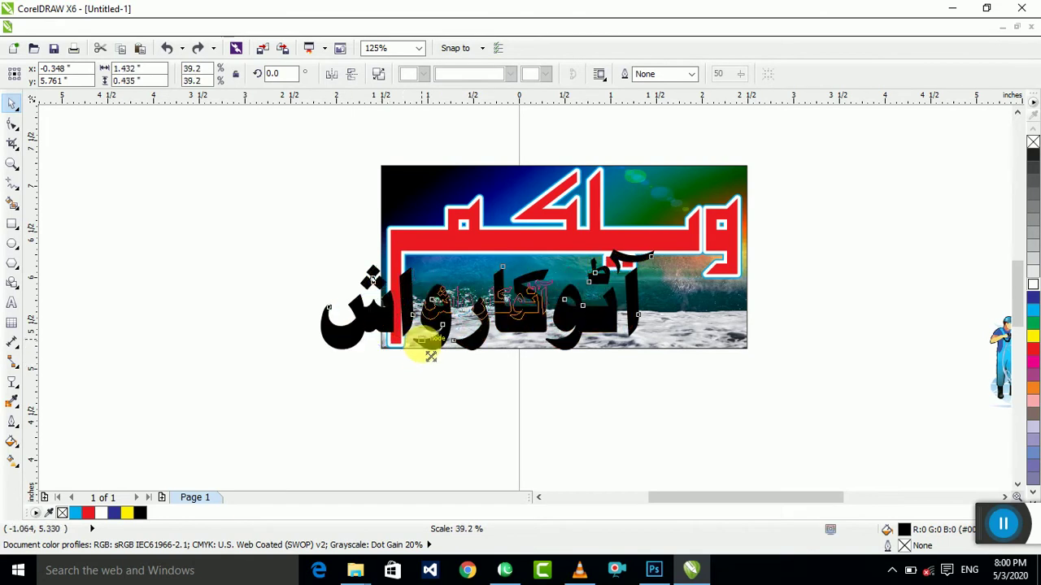
pyautogui.moveTo(366, 366); pyautogui.dragTo(367, 365)
pyautogui.scroll(3, 534, 327)
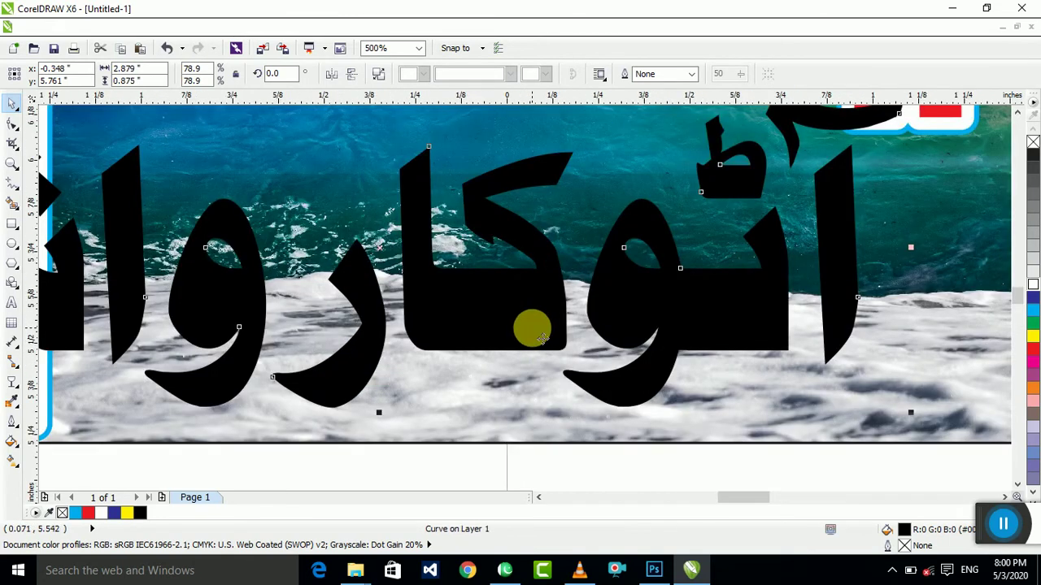
pyautogui.scroll(-4, 533, 329)
pyautogui.scroll(1, 679, 354)
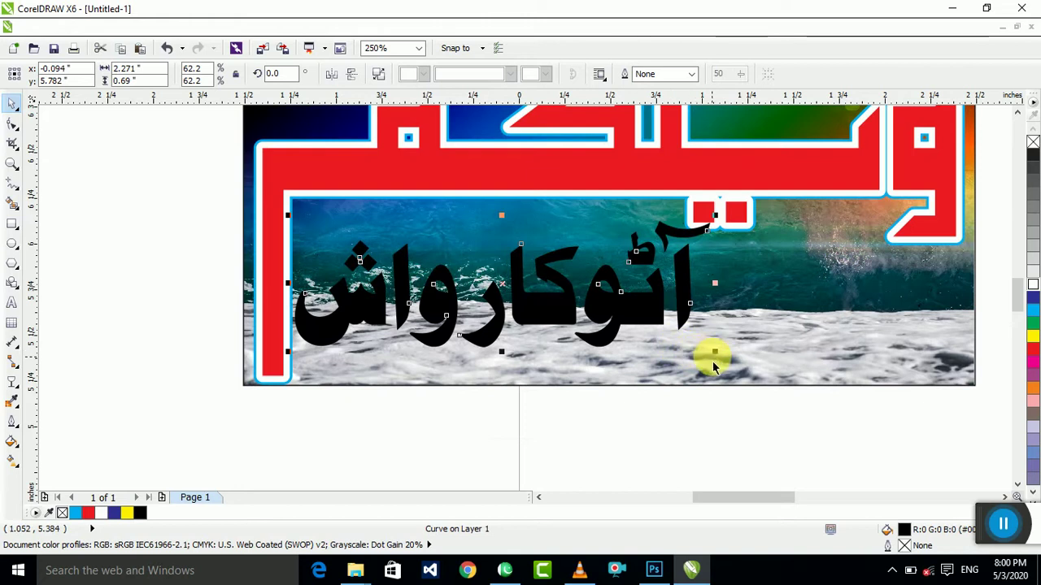
pyautogui.moveTo(714, 354); pyautogui.dragTo(696, 358)
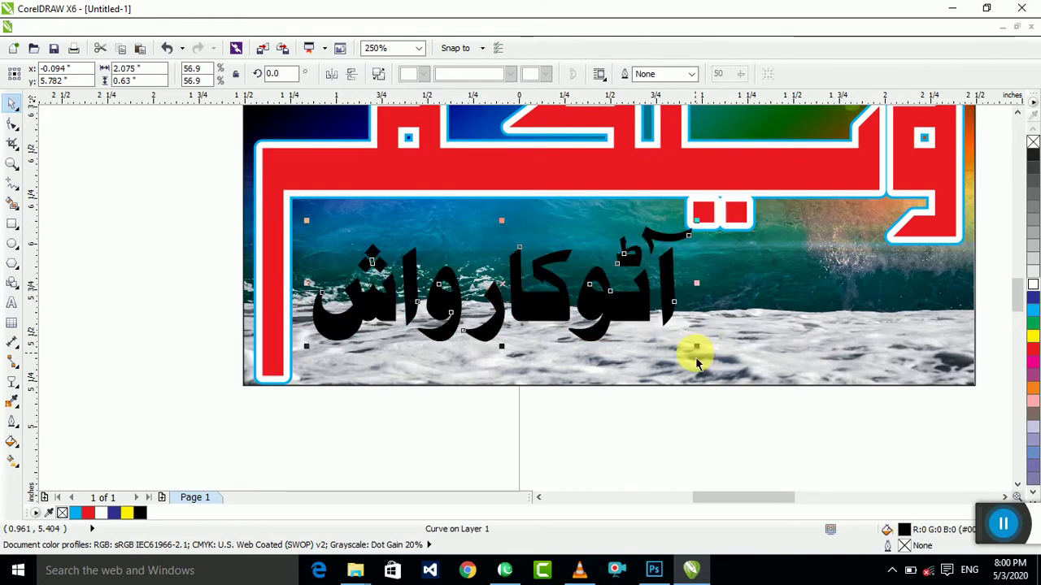
pyautogui.hotkey('ctrl', 'r')
pyautogui.hotkey('ctrl', 'r')
pyautogui.hotkey('ctrl', 'r')
pyautogui.hotkey('ctrl', 'r')
pyautogui.hotkey('ctrl', 'r')
pyautogui.hotkey('ctrl', 'r')
pyautogui.hotkey('ctrl', 'r')
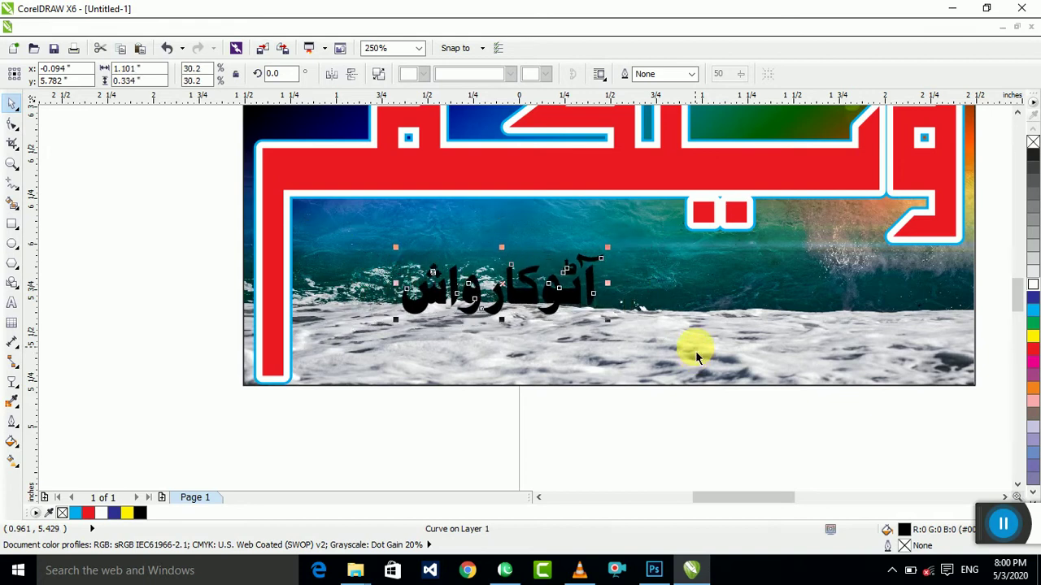
pyautogui.click(200, 275)
pyautogui.hotkey('ctrl', 'z')
pyautogui.hotkey('ctrl', 'z')
pyautogui.hotkey('ctrl', 'z')
pyautogui.hotkey('ctrl', 'z')
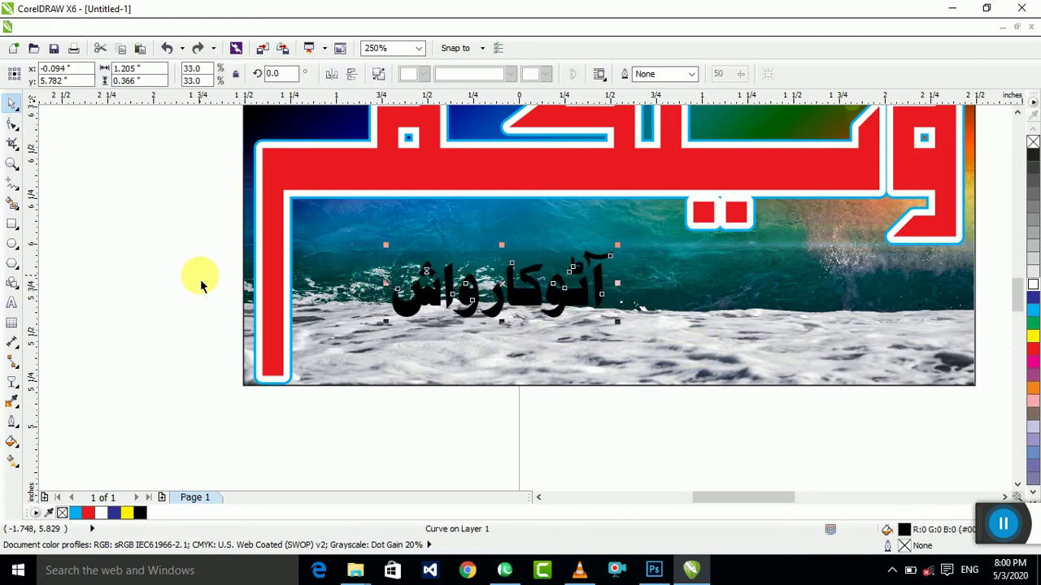
pyautogui.moveTo(328, 293); pyautogui.dragTo(775, 384)
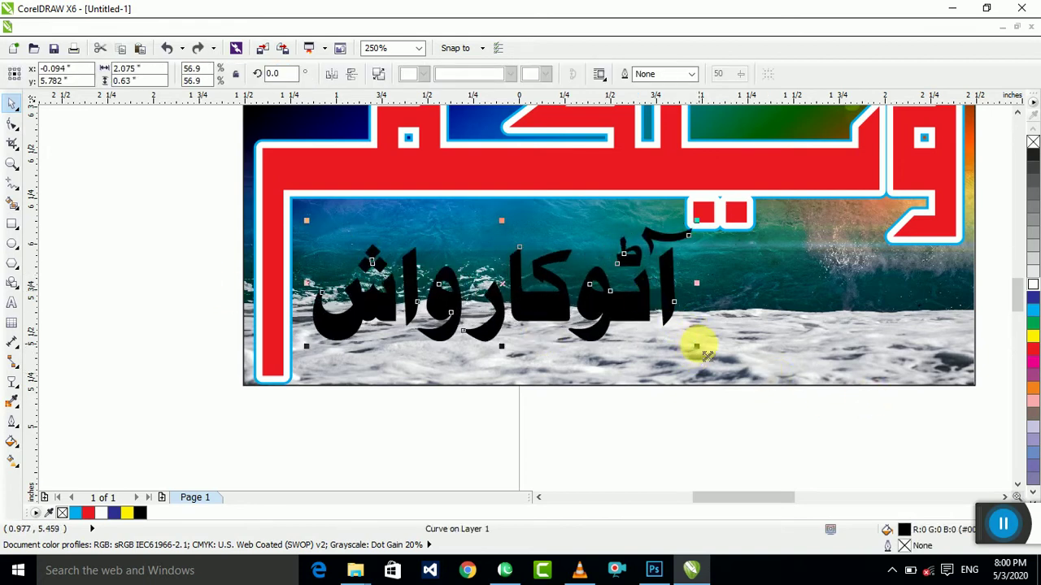
# Step: Reduce the آٹوکارواش text to about 1.98 inches wide and nudge it into place under the red ویلکم bar
pyautogui.moveTo(704, 355); pyautogui.dragTo(603, 280)
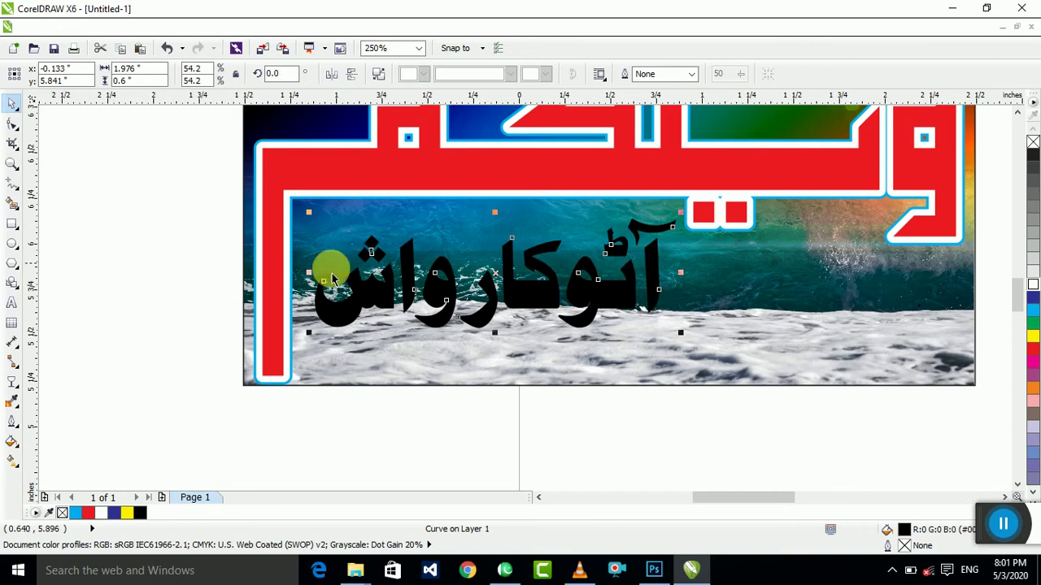
pyautogui.press('Up')
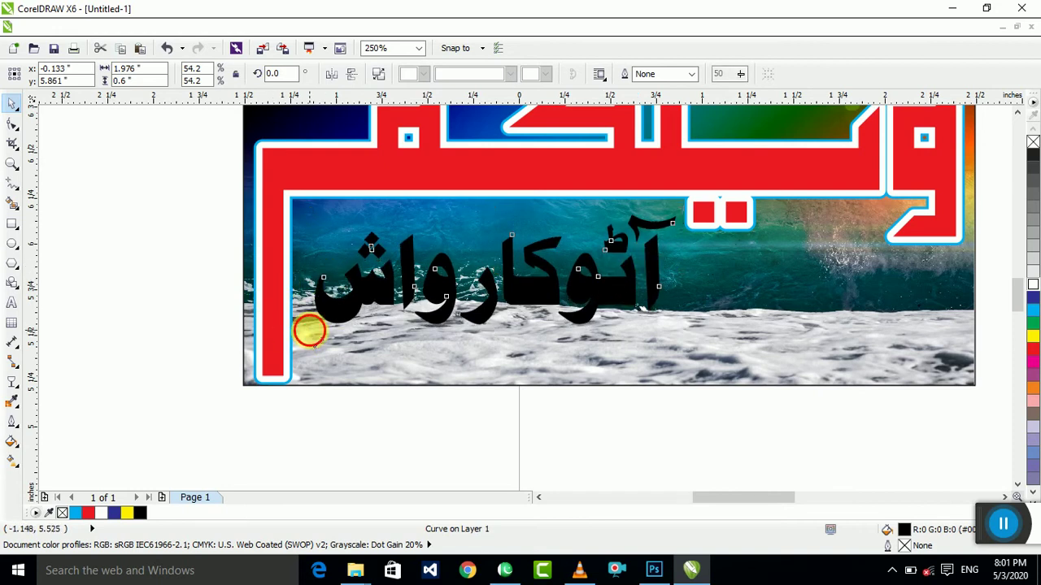
pyautogui.moveTo(309, 331); pyautogui.dragTo(300, 331)
pyautogui.press('Right')
pyautogui.press('Right')
pyautogui.press('Up')
pyautogui.scroll(-2, 539, 299)
pyautogui.click(850, 267)
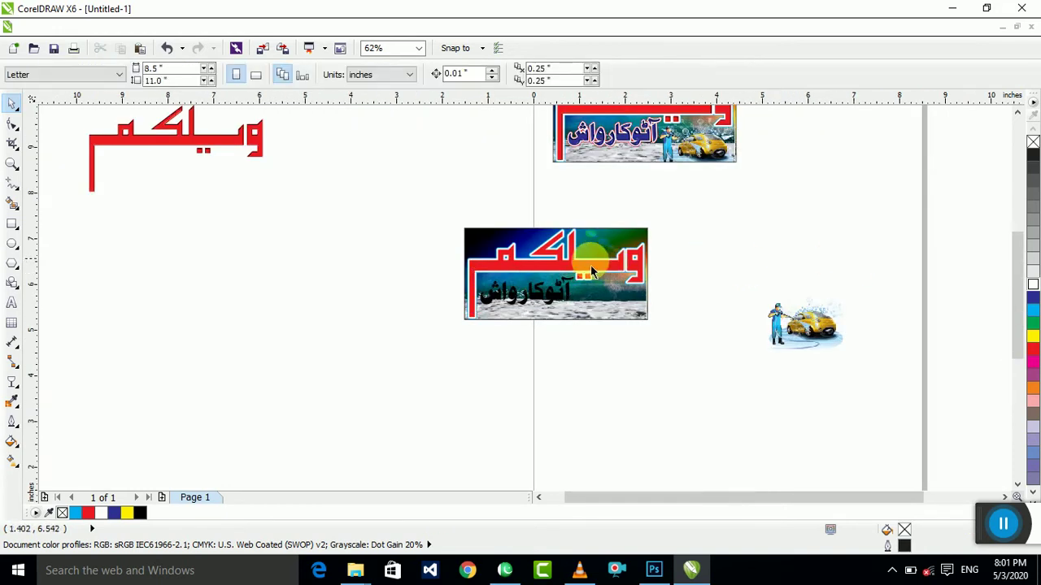
# Step: Place a copy of both Urdu letterings in the empty area beside the banner and remove the outline from the copies
pyautogui.scroll(1, 591, 272)
pyautogui.click(601, 268)
pyautogui.click(877, 230)
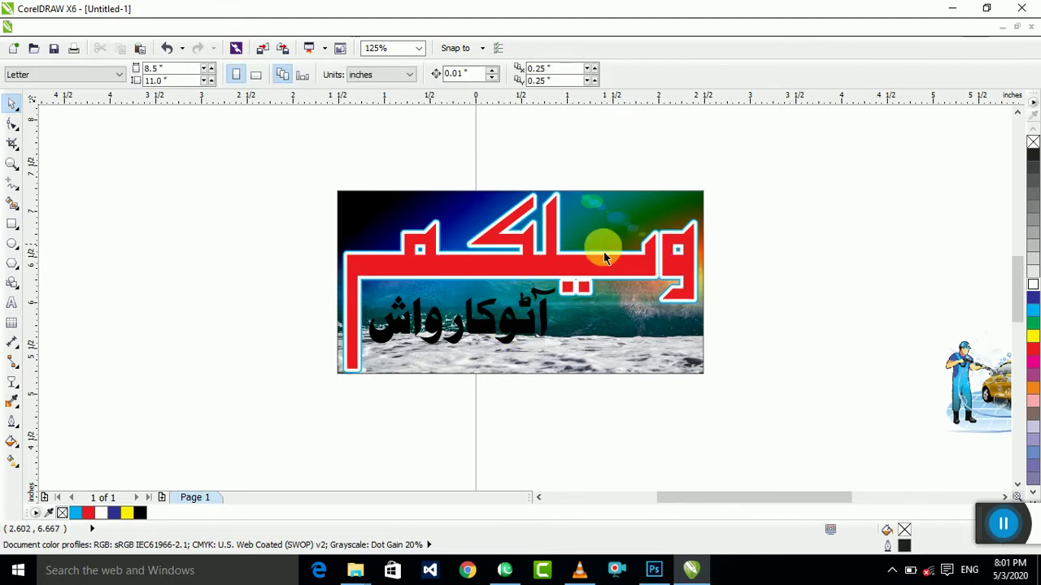
pyautogui.click(605, 272)
pyautogui.keyDown('shift'); pyautogui.click(520, 331); pyautogui.keyUp('shift')
pyautogui.scroll(-1, 528, 324)
pyautogui.moveTo(537, 325); pyautogui.dragTo(330, 325)
pyautogui.scroll(1, 243, 336)
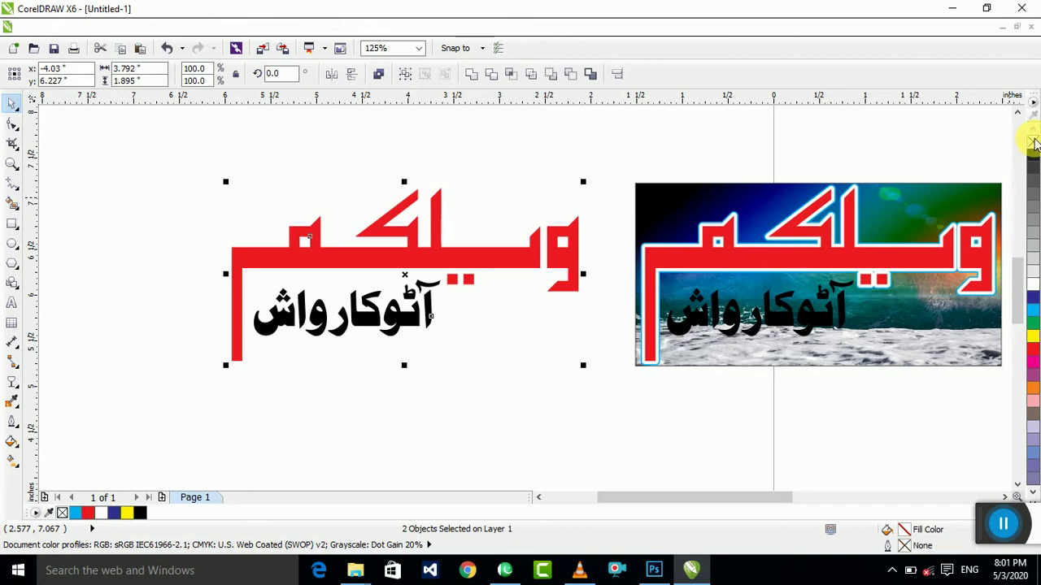
# Step: Weld the copied ویلکم and آٹوکارواش letterings into a single red curve
pyautogui.click(614, 149)
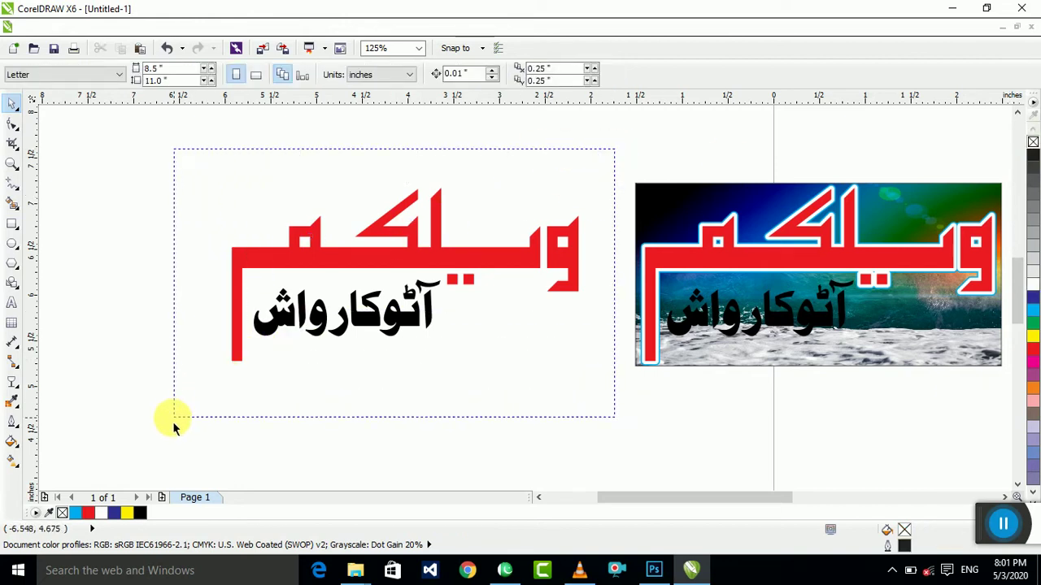
pyautogui.moveTo(173, 429); pyautogui.dragTo(399, 108)
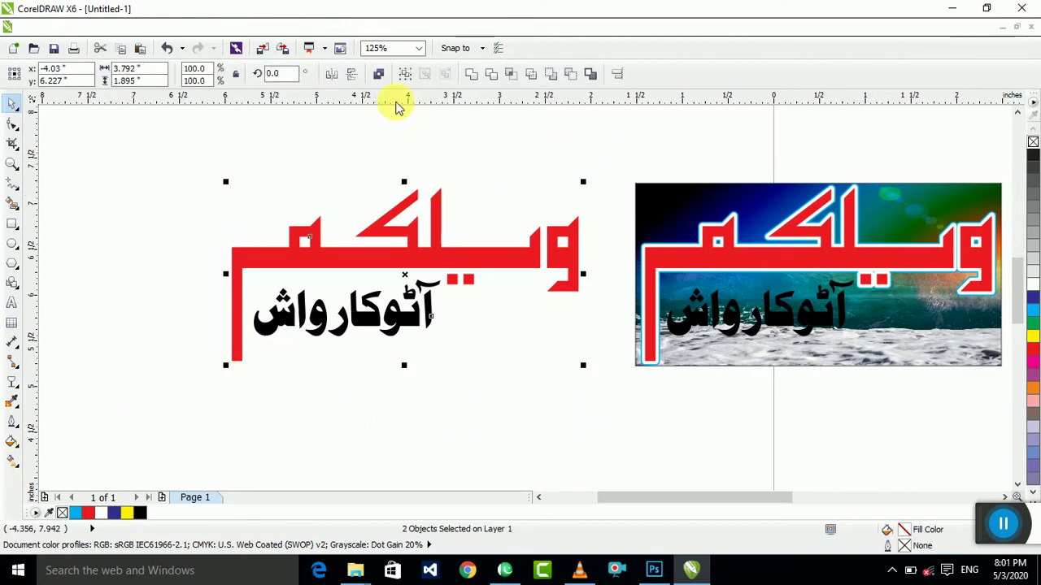
pyautogui.click(473, 76)
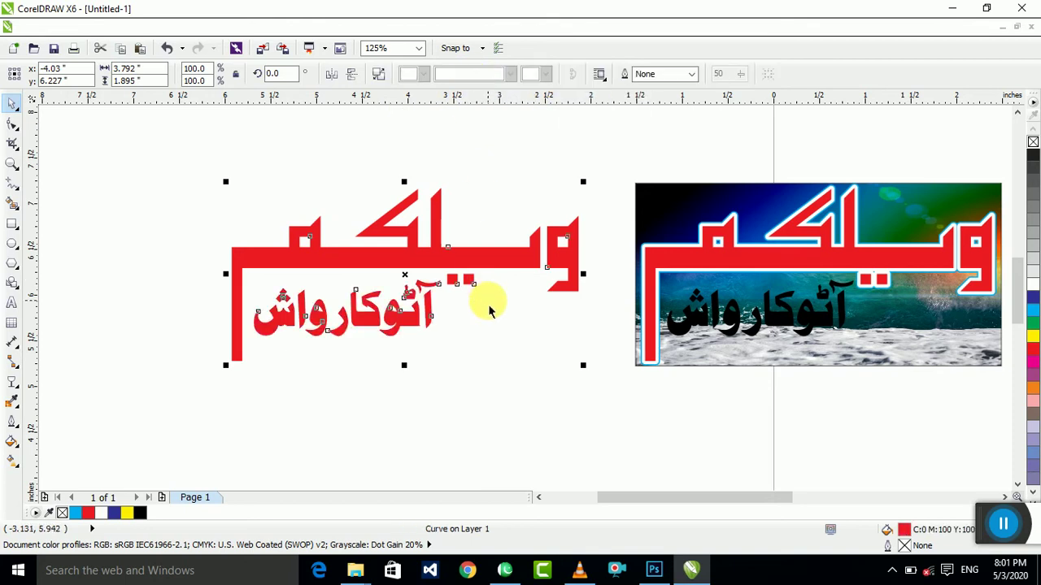
# Step: Export only the welded lettering to the Desktop as the EPS file bbb444.eps, with the default EPS settings
pyautogui.hotkey('ctrl', 'e')
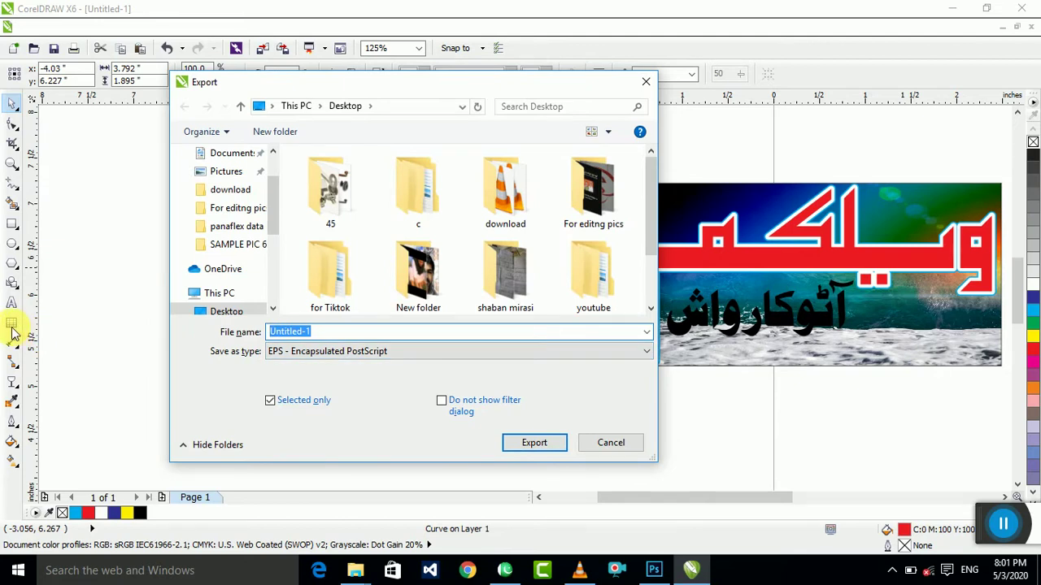
pyautogui.click(535, 446)
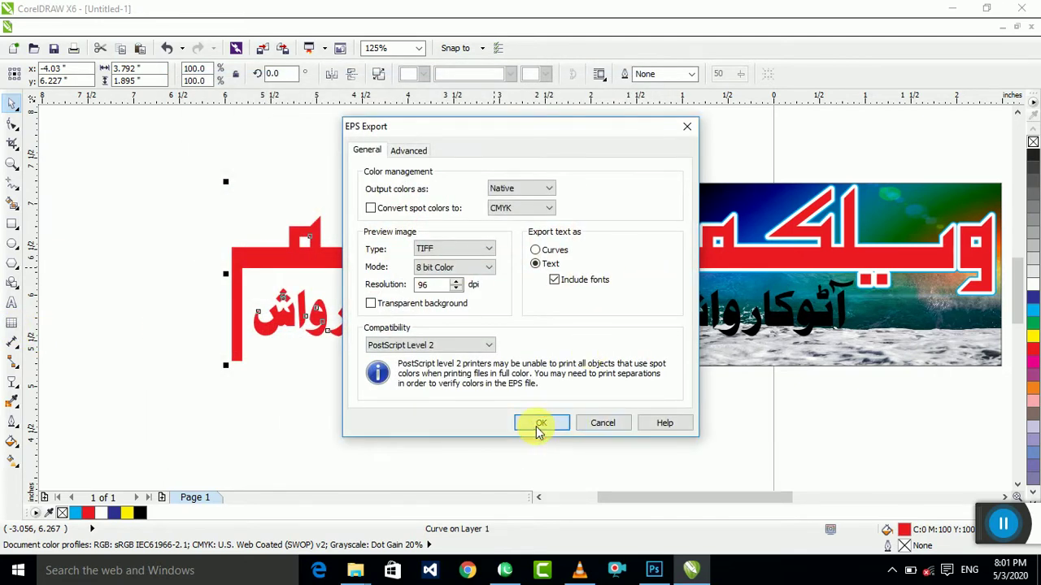
pyautogui.click(539, 424)
# Step: Switch to Photoshop, close 222.psd and open bbb444.eps from the Desktop, rasterized at 550 pixels/inch in CMYK Color
pyautogui.click(654, 570)
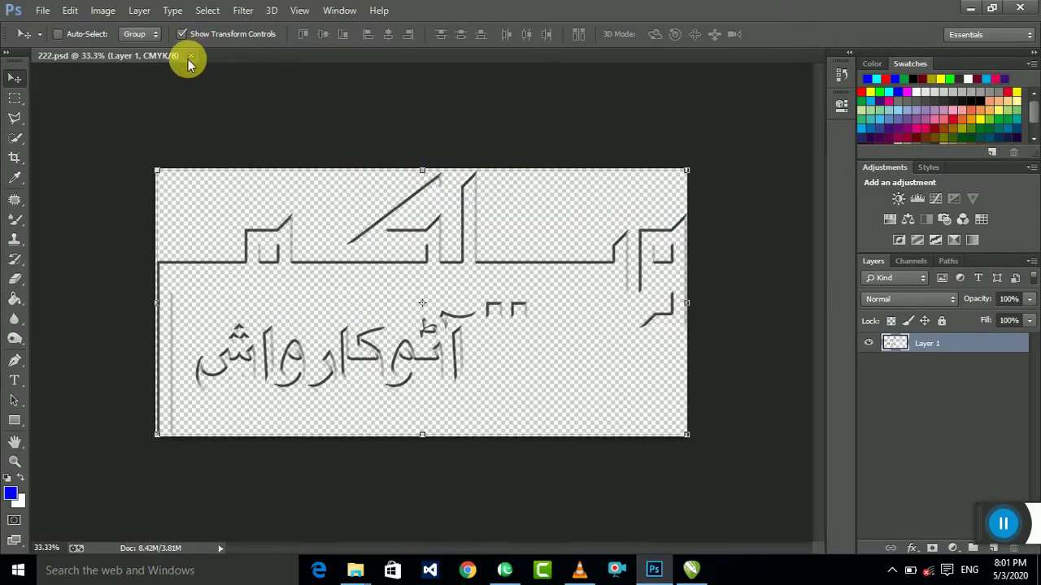
pyautogui.click(190, 56)
pyautogui.doubleClick(526, 228)
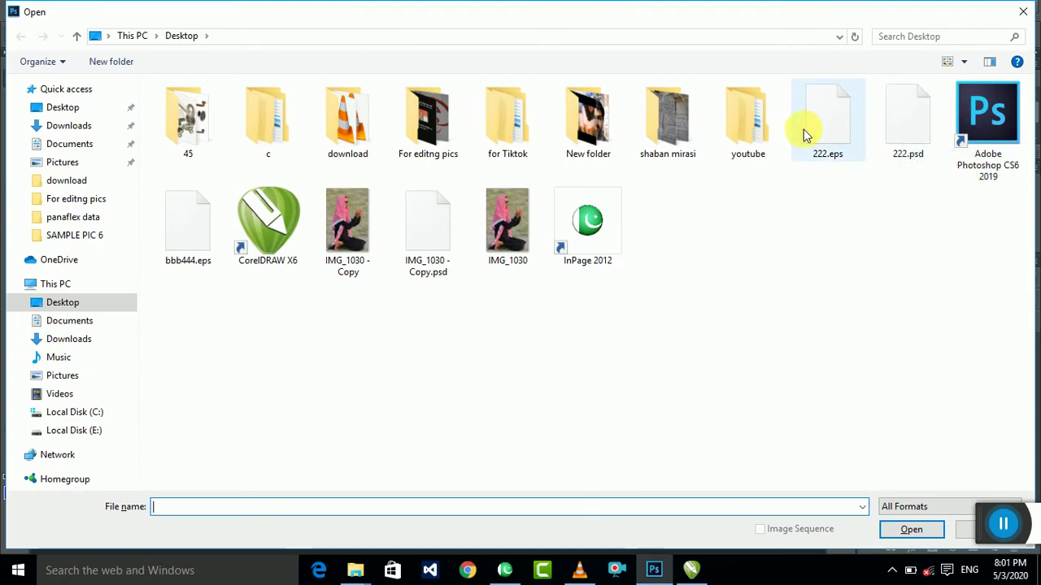
pyautogui.doubleClick(190, 219)
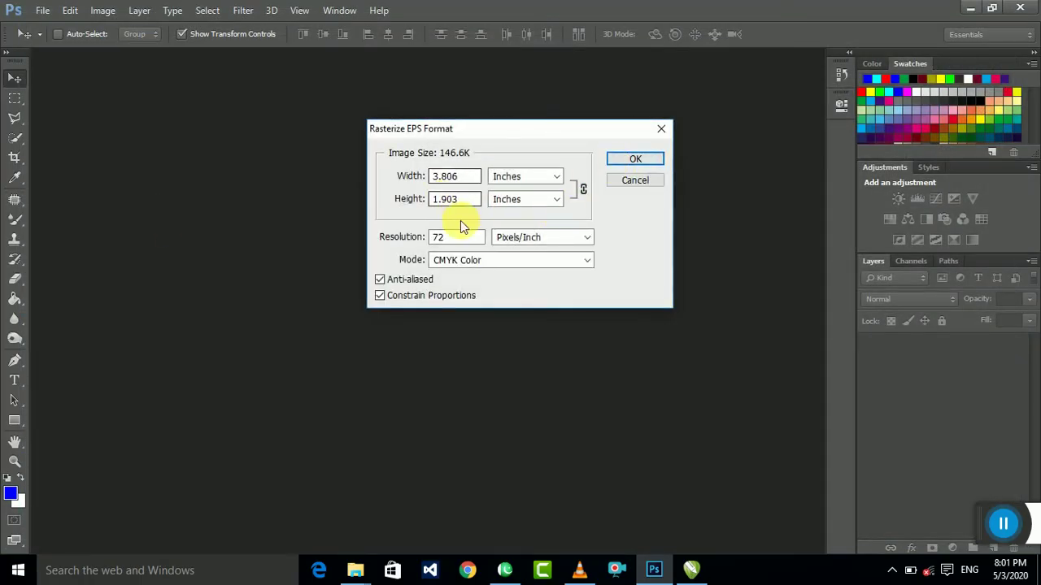
pyautogui.moveTo(459, 236); pyautogui.dragTo(355, 233)
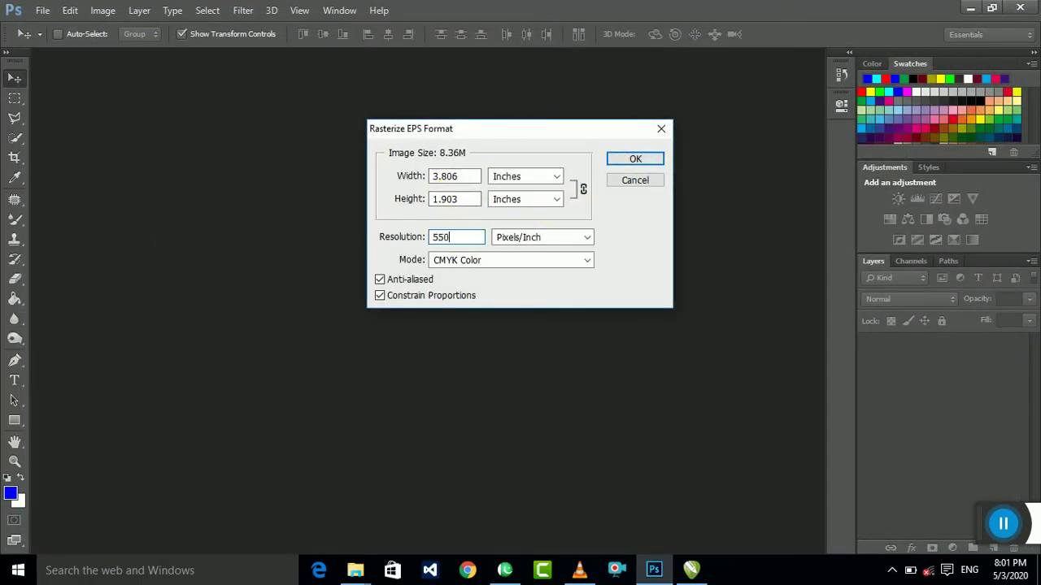
pyautogui.press('Return')
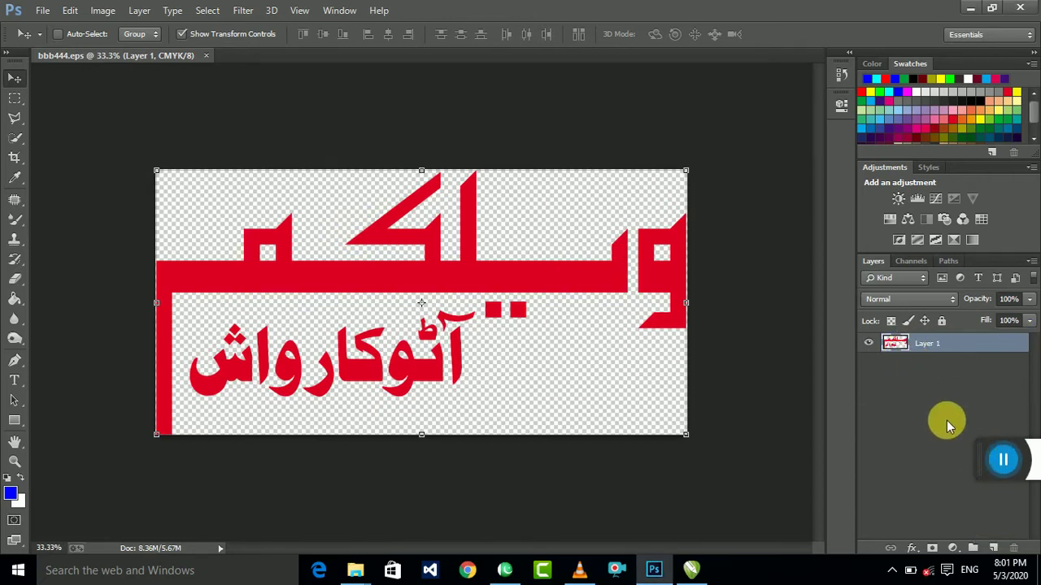
# Step: Duplicate the lettering layer and give the copy a Chisel Hard inner Bevel & Emboss with 1000% depth
pyautogui.moveTo(890, 344); pyautogui.dragTo(993, 550)
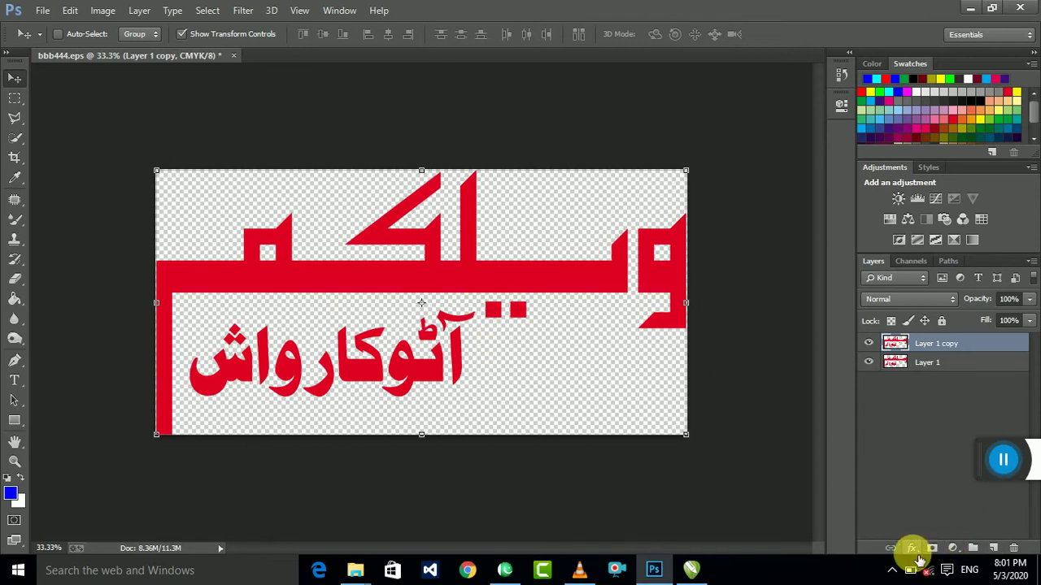
pyautogui.click(913, 548)
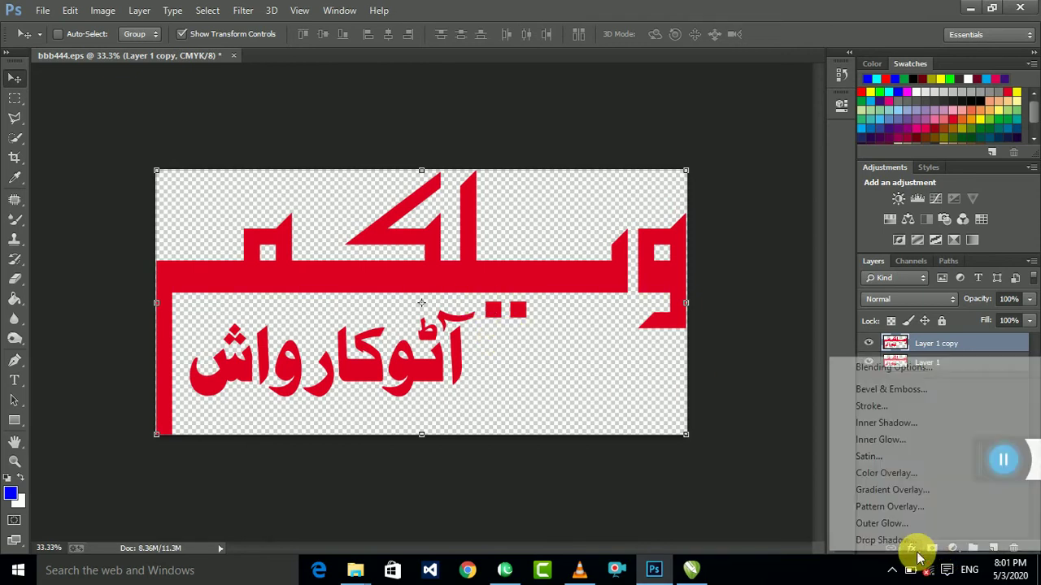
pyautogui.click(923, 389)
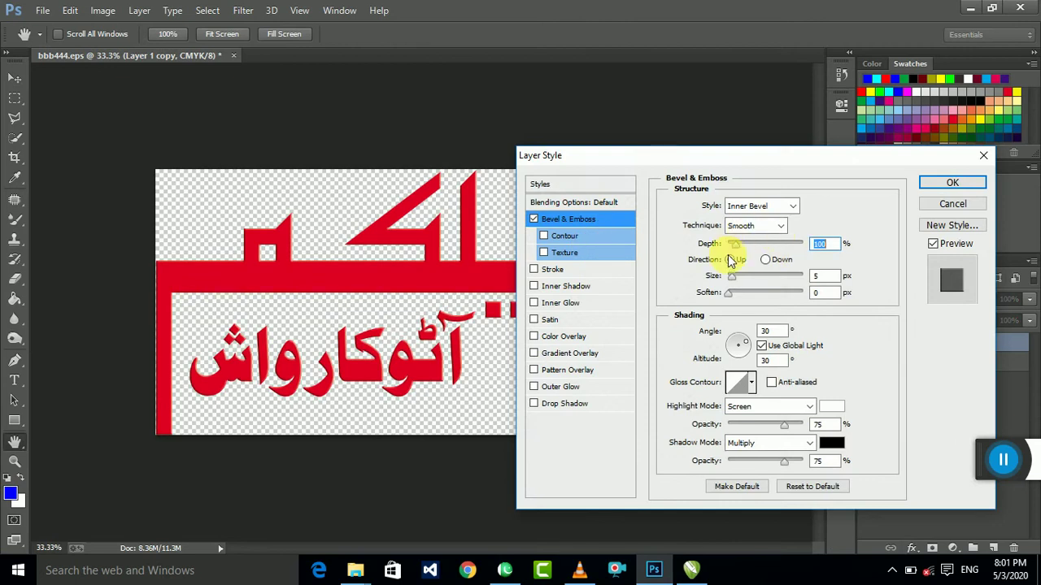
pyautogui.write('1000')
pyautogui.click(766, 254)
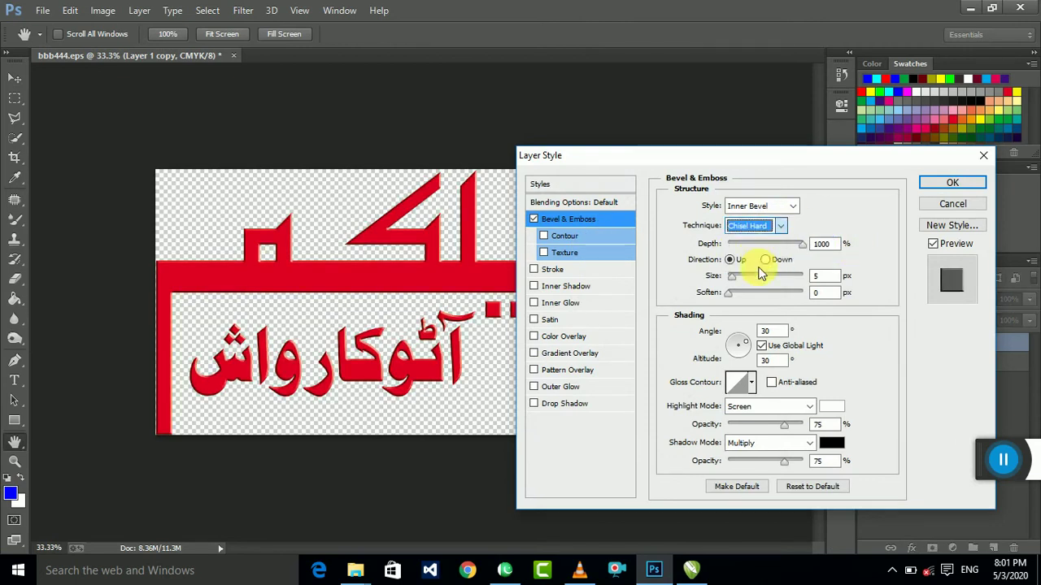
# Step: Set the bevel size to 9 px, angle to -58°, altitude to 42°, and highlight and shadow opacity to 100%
pyautogui.moveTo(732, 276)
pyautogui.mouseDown()
pyautogui.moveTo(748, 280)
pyautogui.moveTo(736, 284)
pyautogui.mouseUp()
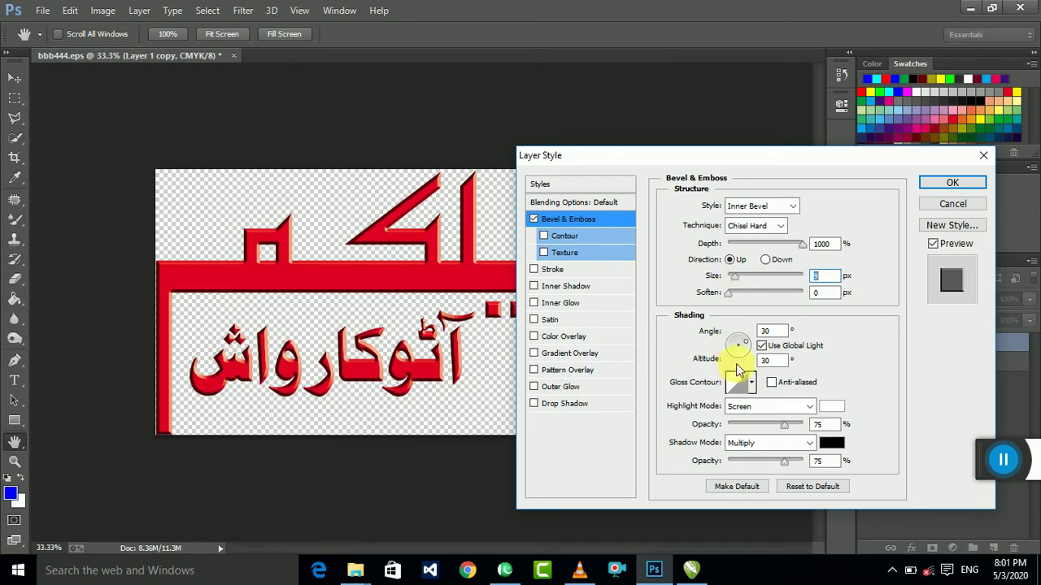
pyautogui.moveTo(740, 351); pyautogui.dragTo(745, 359)
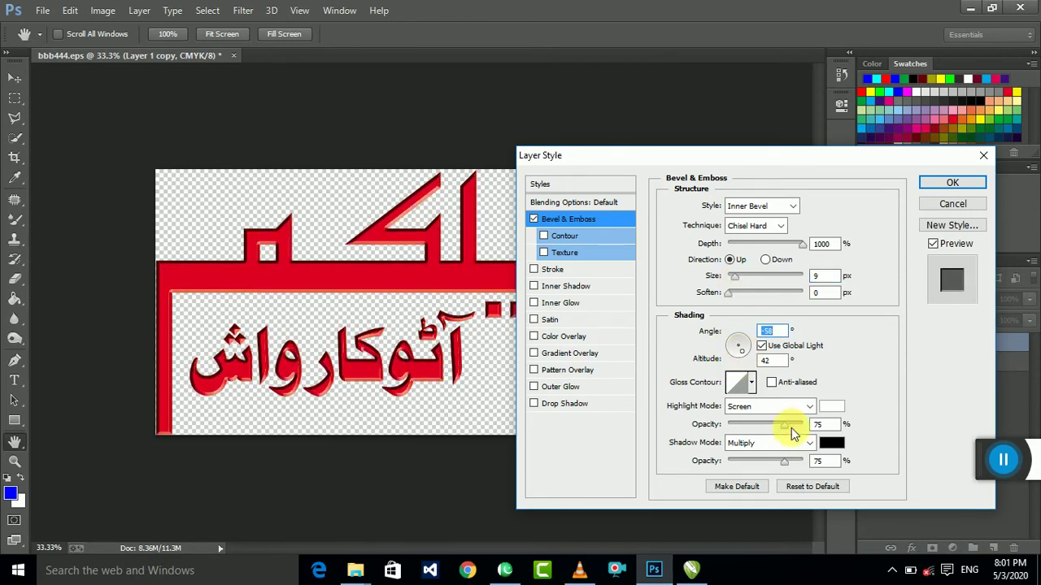
pyautogui.moveTo(787, 426); pyautogui.dragTo(815, 426)
pyautogui.moveTo(785, 461); pyautogui.dragTo(804, 461)
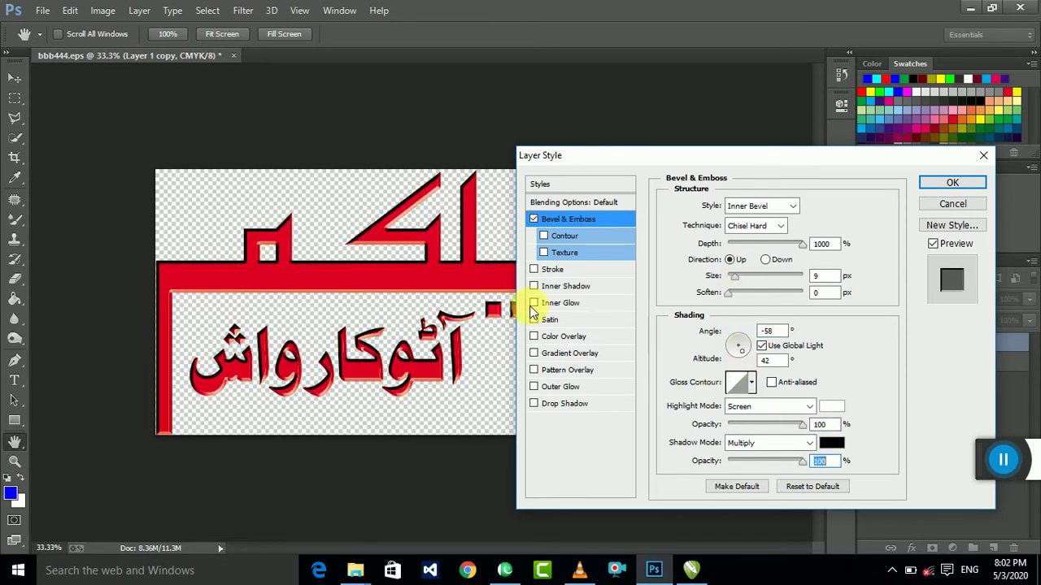
pyautogui.click(950, 183)
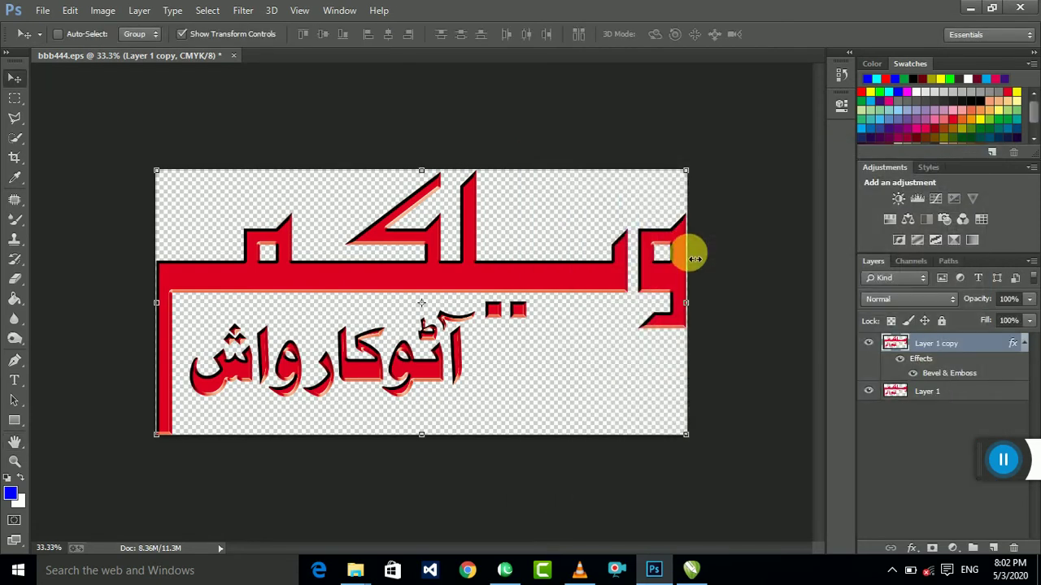
# Step: Delete the original unstyled lettering layer and add a new empty layer above the beveled copy
pyautogui.click(913, 398)
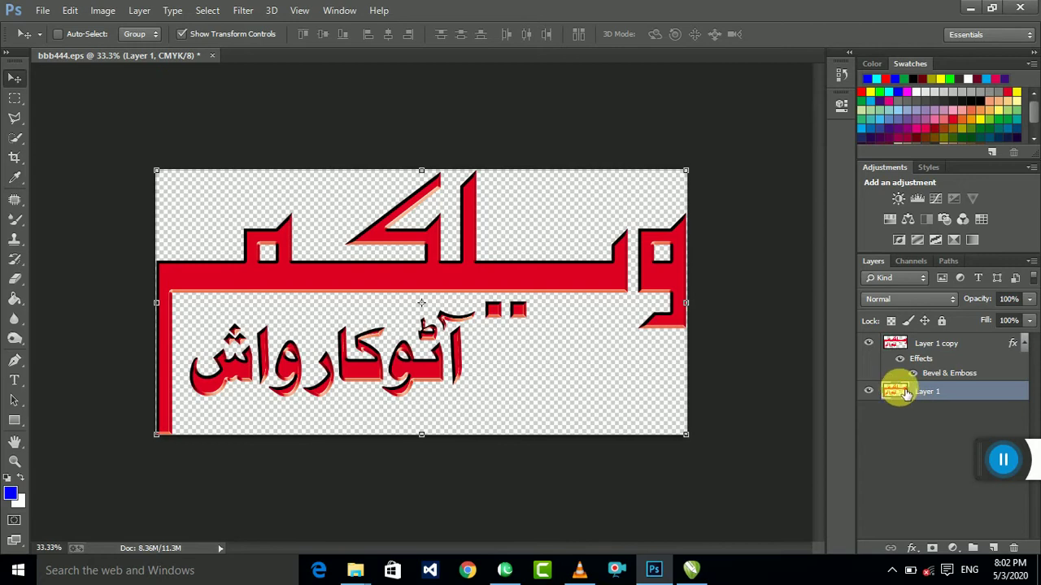
pyautogui.moveTo(905, 394); pyautogui.dragTo(1013, 548)
pyautogui.click(992, 548)
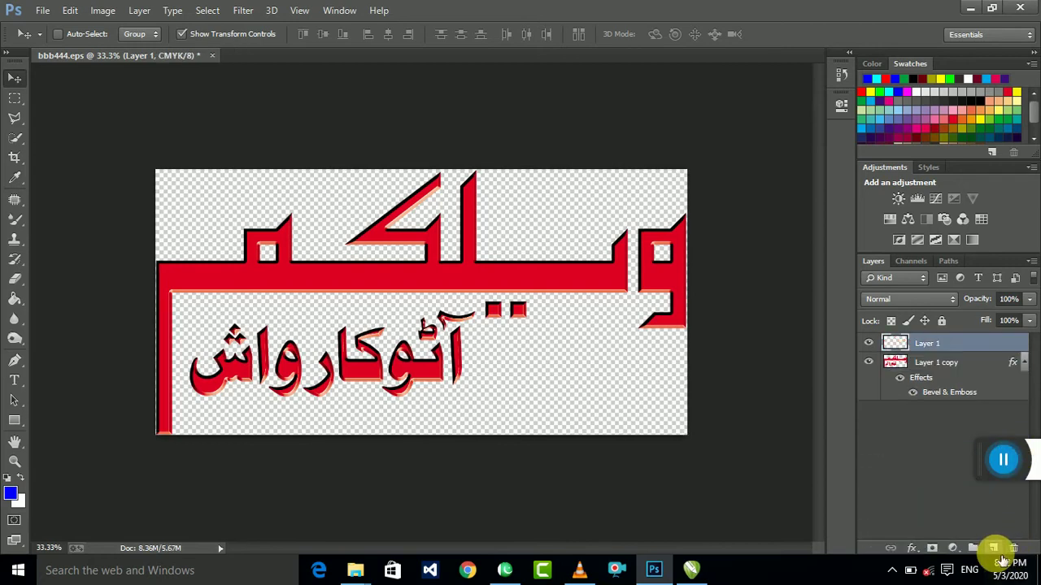
# Step: Set the beveled lettering layer's fill to 0%, keeping its opacity at 100%
pyautogui.click(941, 364)
pyautogui.moveTo(1031, 301)
pyautogui.mouseDown()
pyautogui.moveTo(1022, 314)
pyautogui.moveTo(921, 317)
pyautogui.moveTo(1031, 319)
pyautogui.mouseUp()
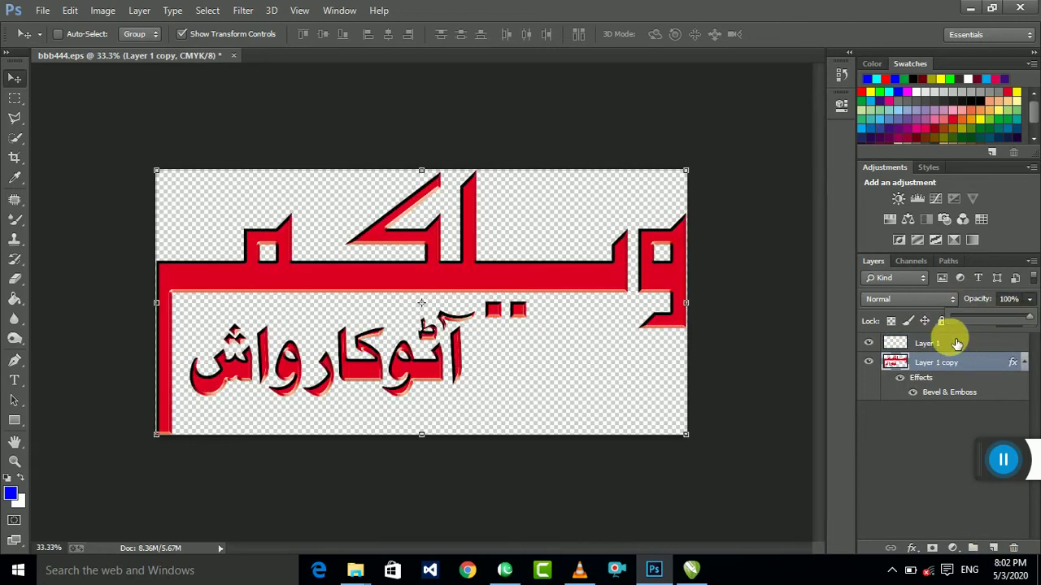
pyautogui.click(916, 422)
pyautogui.click(941, 377)
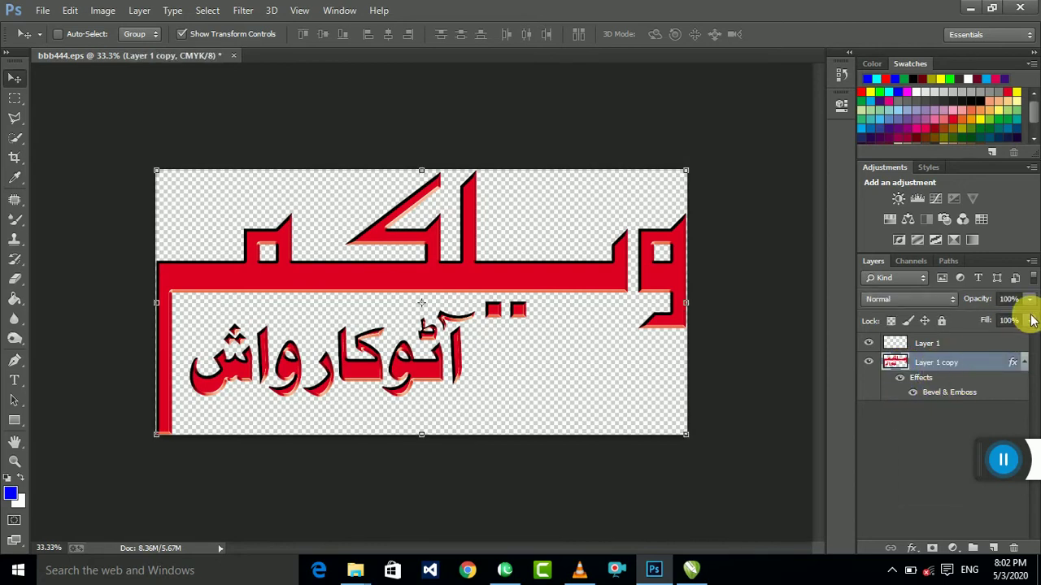
pyautogui.click(1030, 320)
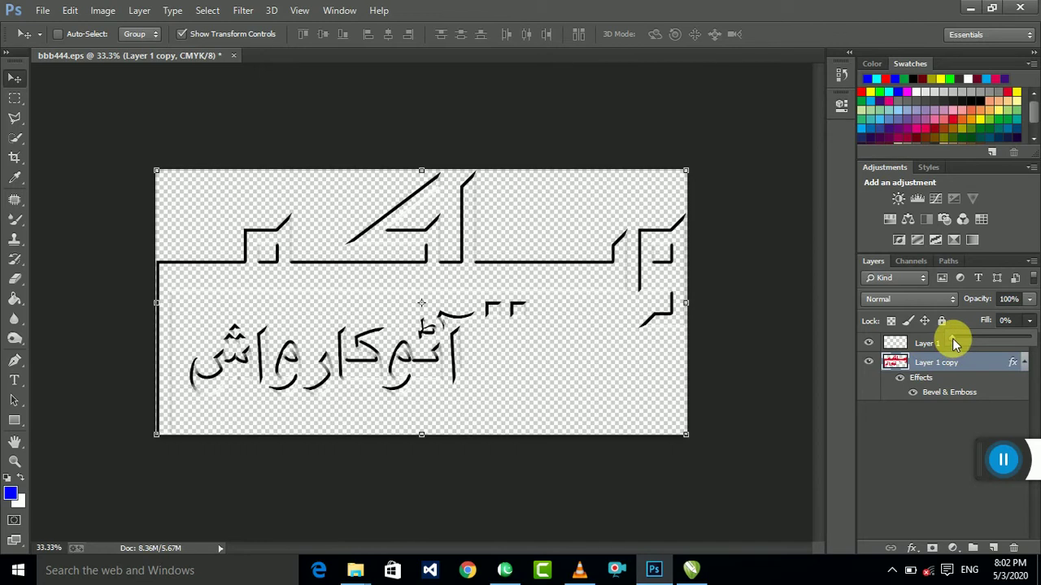
pyautogui.moveTo(952, 338); pyautogui.dragTo(760, 292)
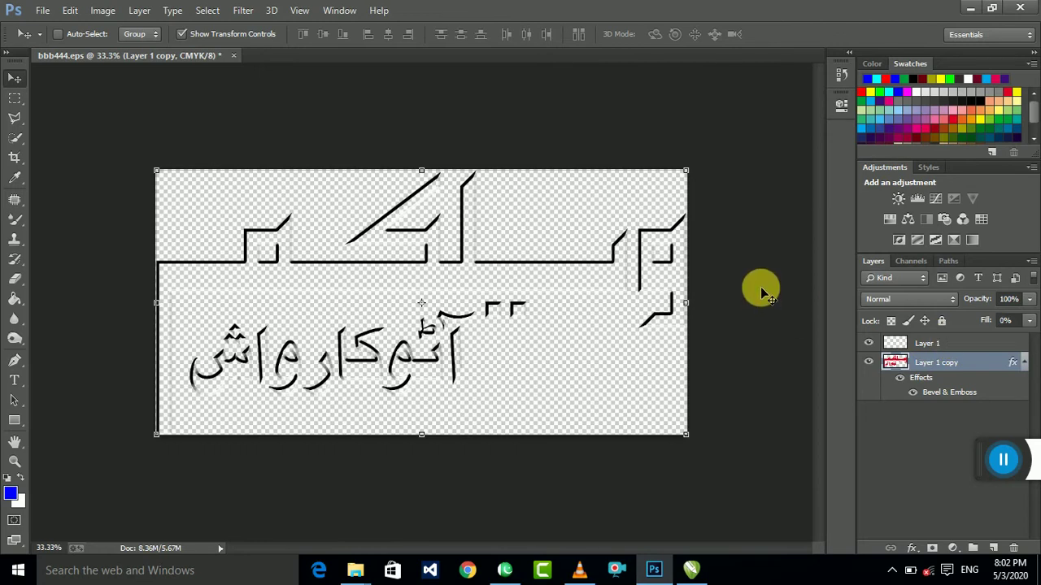
# Step: Merge the visible layers and save the document as bbb444.psd with Maximize Compatibility on
pyautogui.hotkey('ctrl', 'shift', 'e')
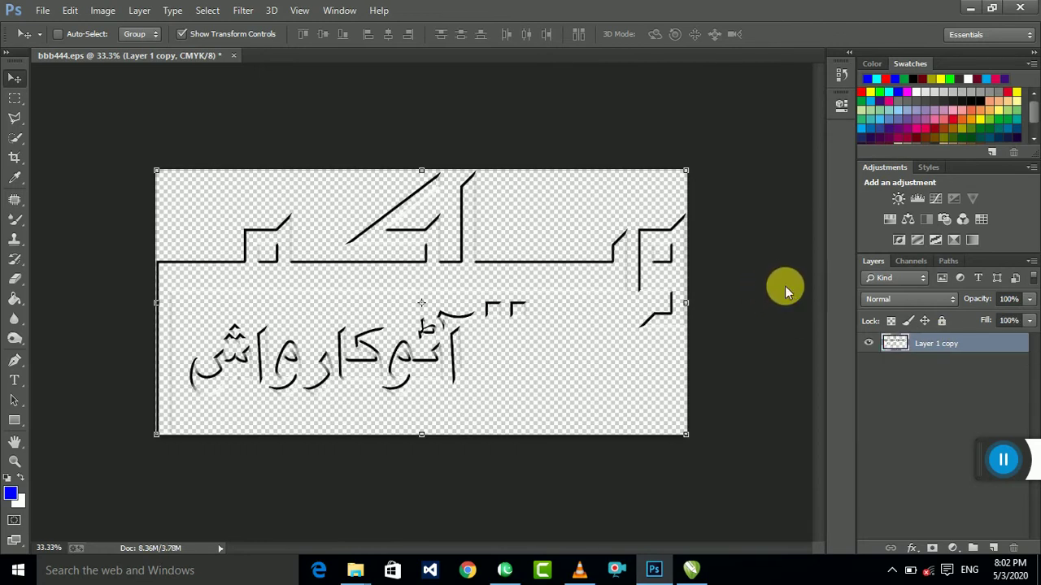
pyautogui.hotkey('ctrl', 'shift', 's')
pyautogui.click(911, 529)
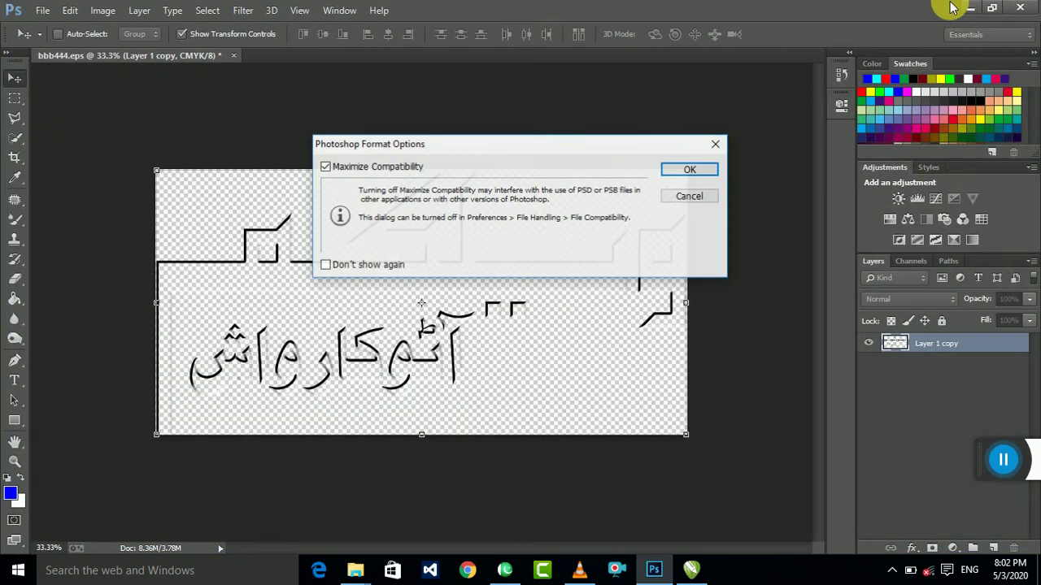
pyautogui.click(674, 172)
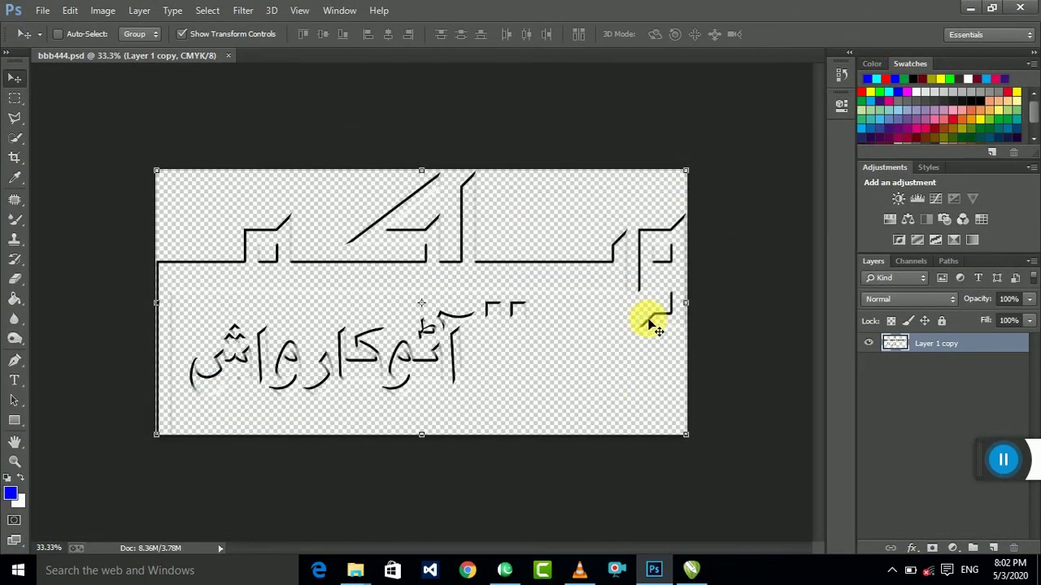
# Step: Switch to CorelDRAW, bring in bbb444.psd from the desktop, and place the bevel bitmap below the banner
pyautogui.click(965, 6)
pyautogui.click(964, 6)
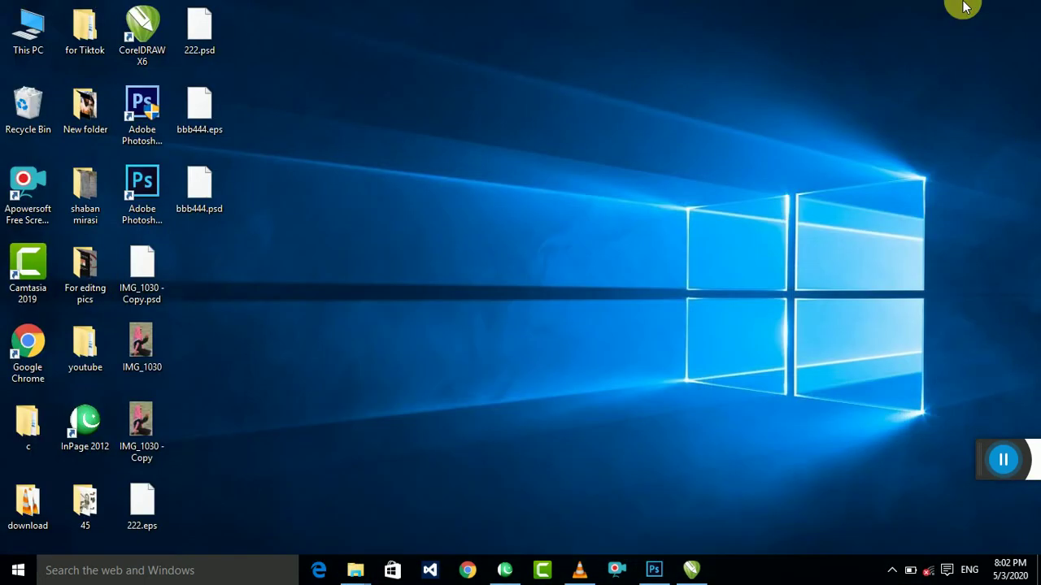
pyautogui.moveTo(188, 218); pyautogui.dragTo(646, 411)
pyautogui.scroll(-1, 600, 361)
pyautogui.moveTo(607, 381); pyautogui.dragTo(691, 428)
pyautogui.scroll(1, 766, 441)
# Step: Group the banner's two lines of lettering and align the bevel bitmap to the group's horizontal center
pyautogui.click(664, 244)
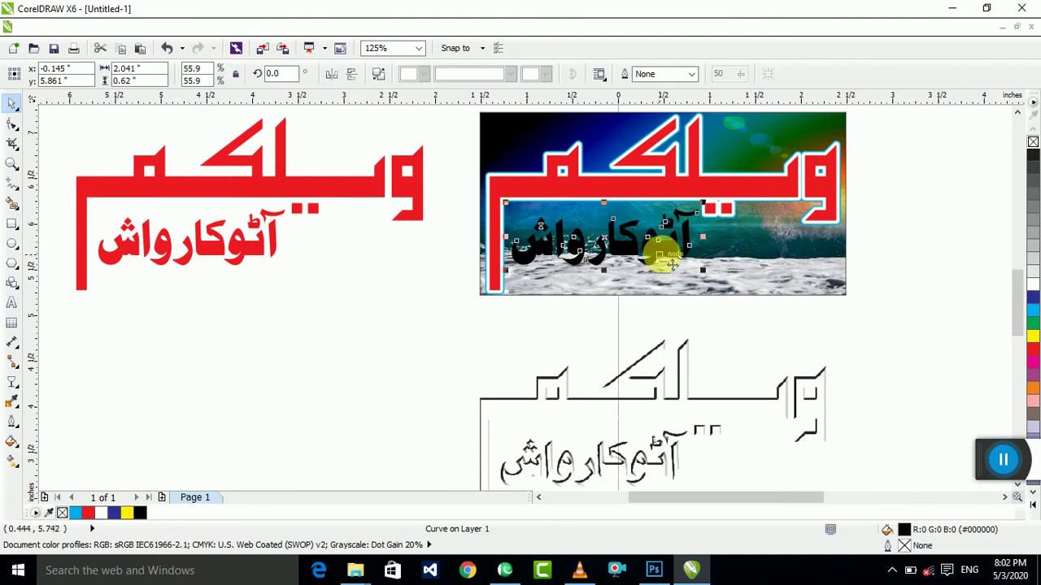
pyautogui.keyDown('shift'); pyautogui.click(748, 198); pyautogui.keyUp('shift')
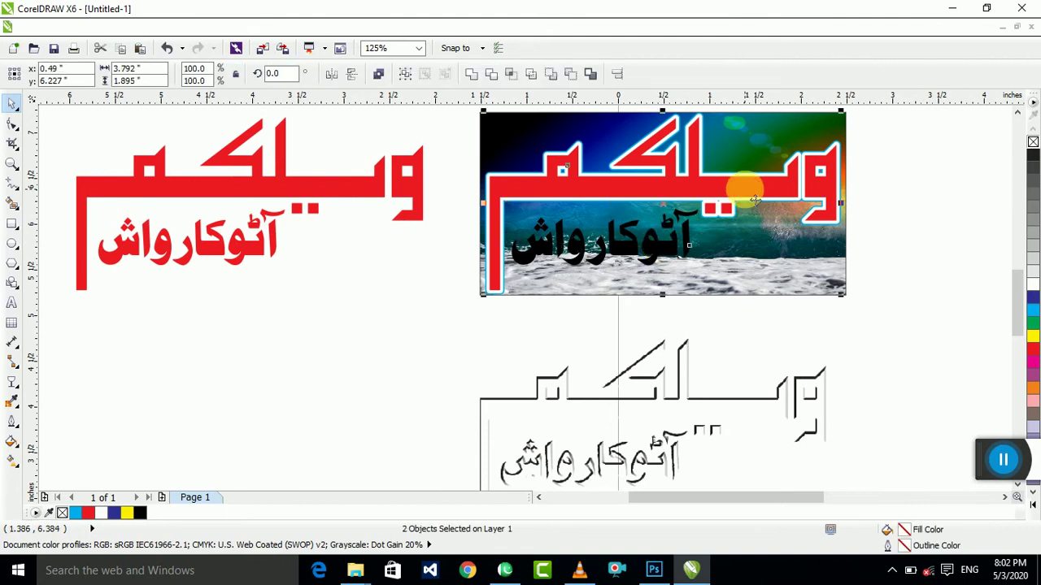
pyautogui.hotkey('ctrl', 'g')
pyautogui.click(746, 403)
pyautogui.keyDown('shift'); pyautogui.click(781, 195); pyautogui.keyUp('shift')
pyautogui.press('c')
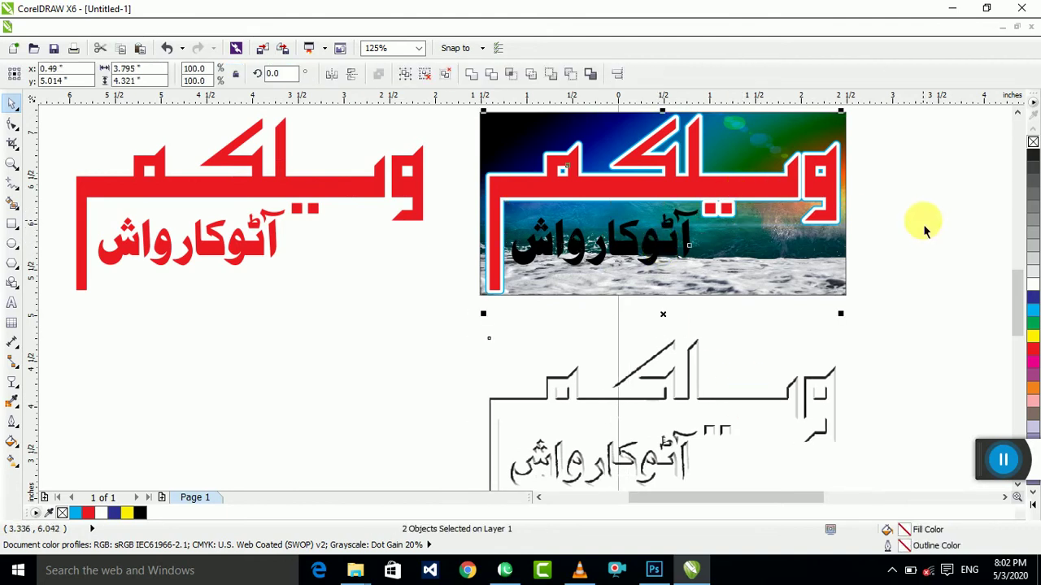
# Step: Move the bevel bitmap beneath the separate red lettering, then align it to the banner lettering's horizontal center again
pyautogui.click(924, 231)
pyautogui.rightClick(760, 408)
pyautogui.click(437, 166)
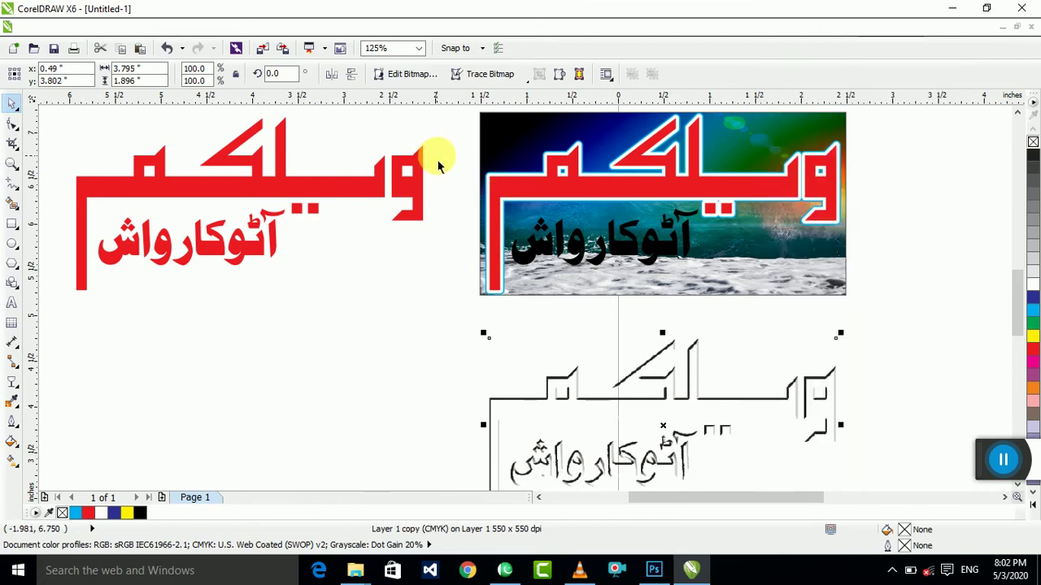
pyautogui.moveTo(730, 413); pyautogui.dragTo(333, 388)
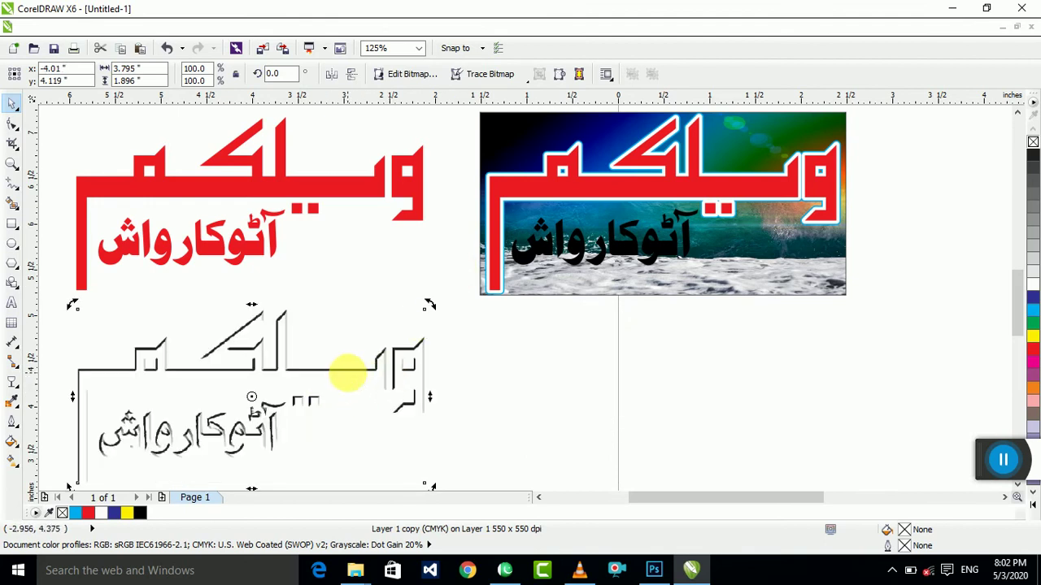
pyautogui.keyDown('shift'); pyautogui.click(631, 193); pyautogui.keyUp('shift')
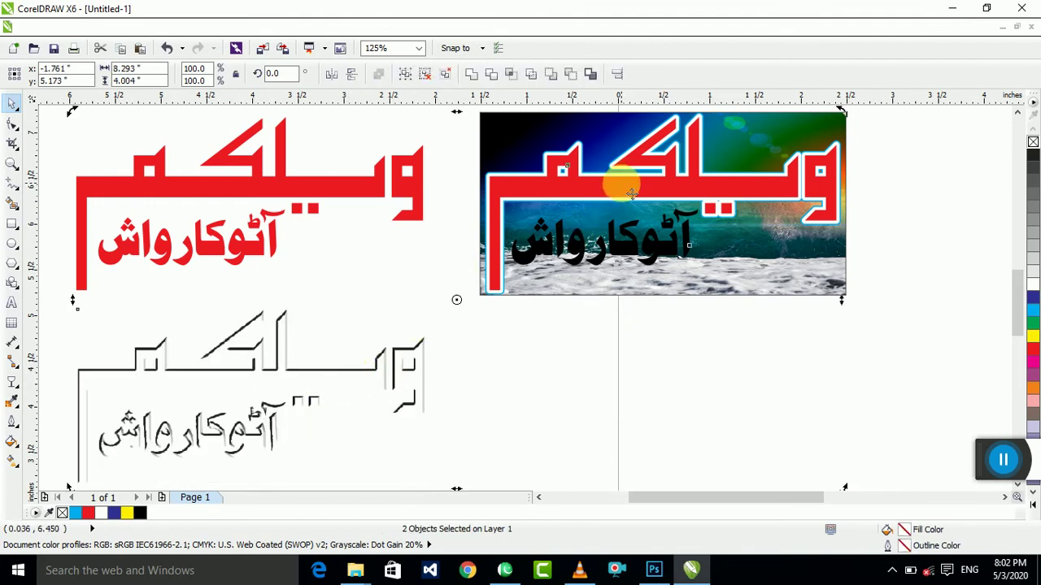
pyautogui.press('c')
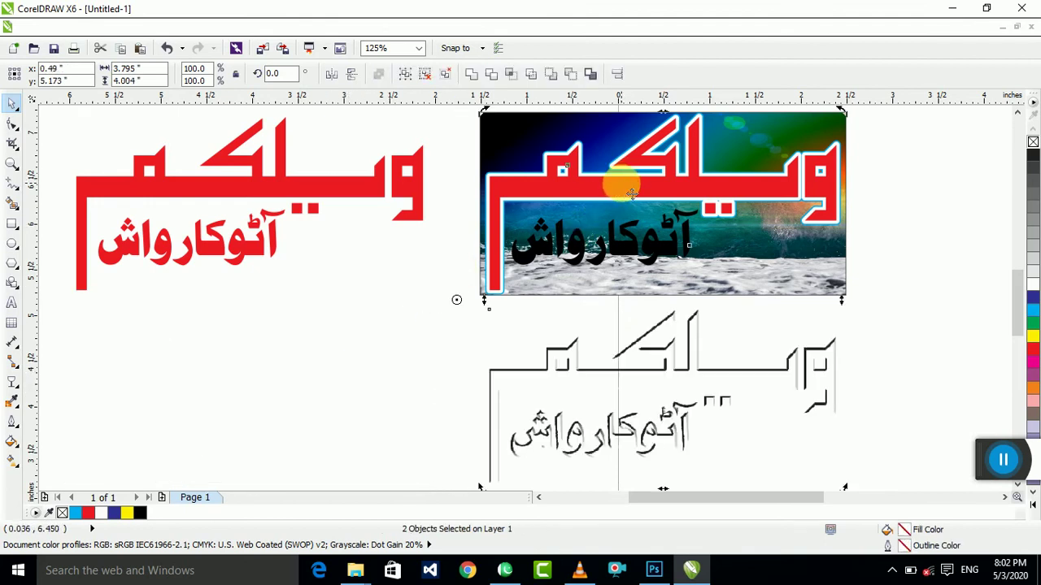
# Step: PowerClip the bevel bitmap inside the grouped banner lettering
pyautogui.click(912, 372)
pyautogui.rightClick(759, 372)
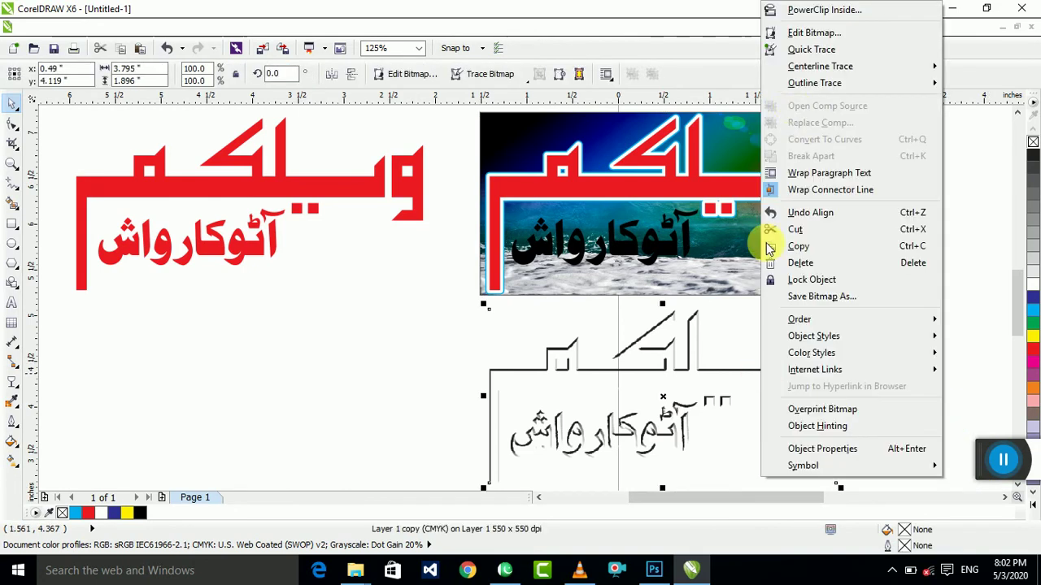
pyautogui.click(824, 33)
pyautogui.click(593, 198)
pyautogui.click(919, 222)
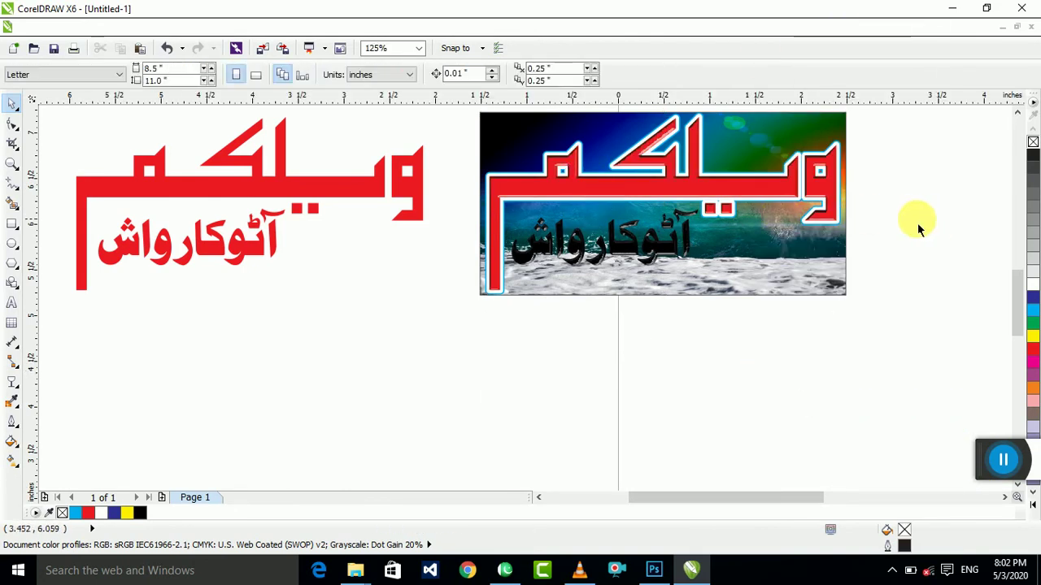
# Step: Fill the banner's smaller lettering line with blue (C100 M100) and give it a 10% black outline
pyautogui.scroll(1, 810, 174)
pyautogui.click(766, 204)
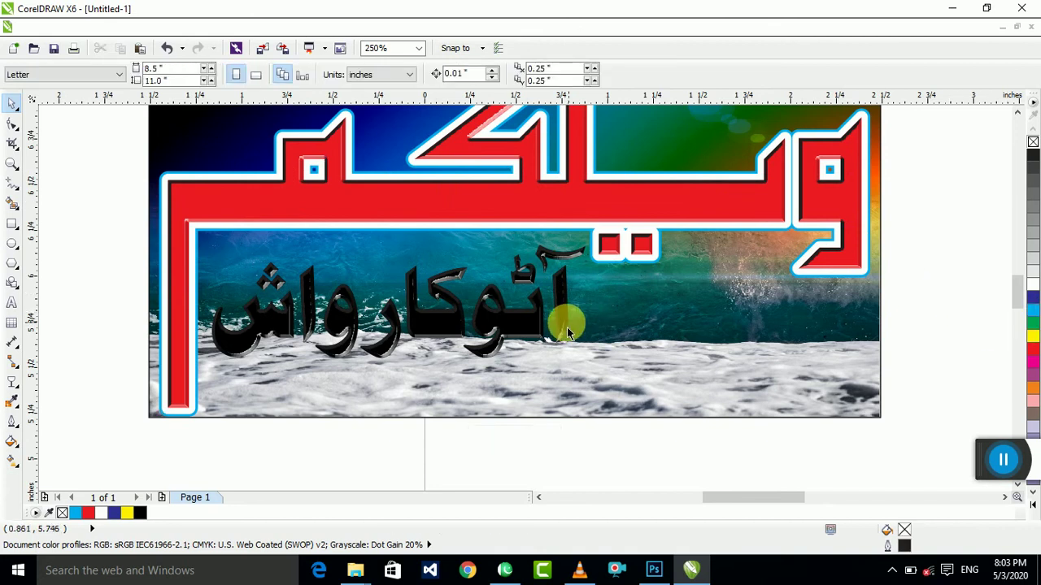
pyautogui.moveTo(487, 335); pyautogui.dragTo(559, 329)
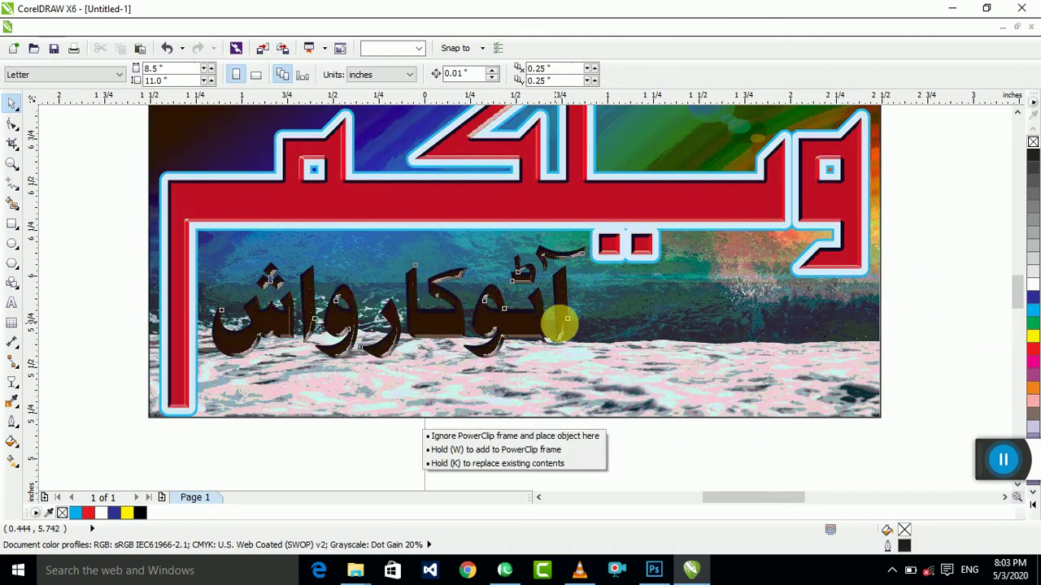
pyautogui.hotkey('ctrl', 'z')
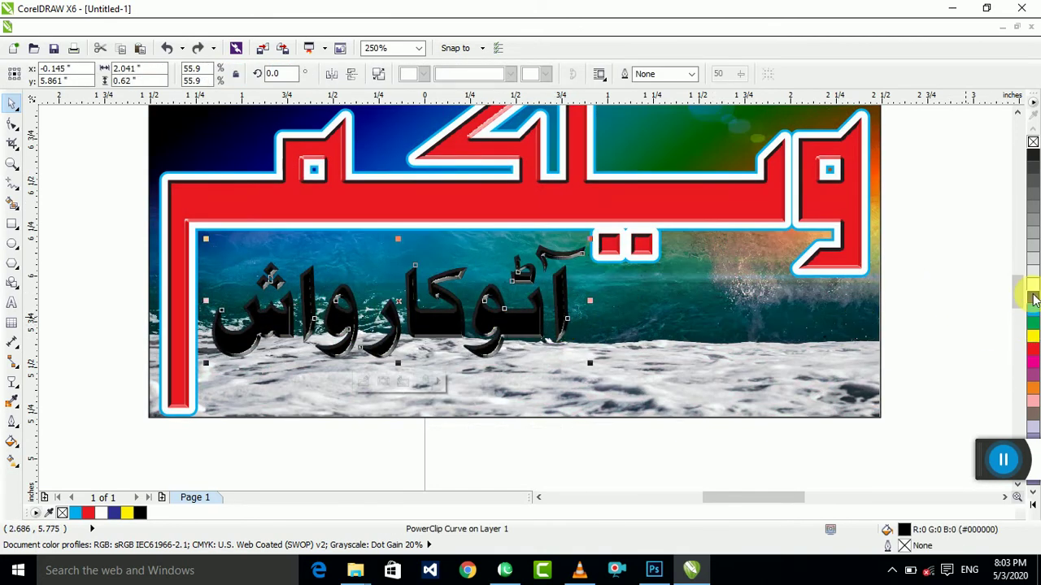
pyautogui.click(1033, 298)
pyautogui.rightClick(1033, 259)
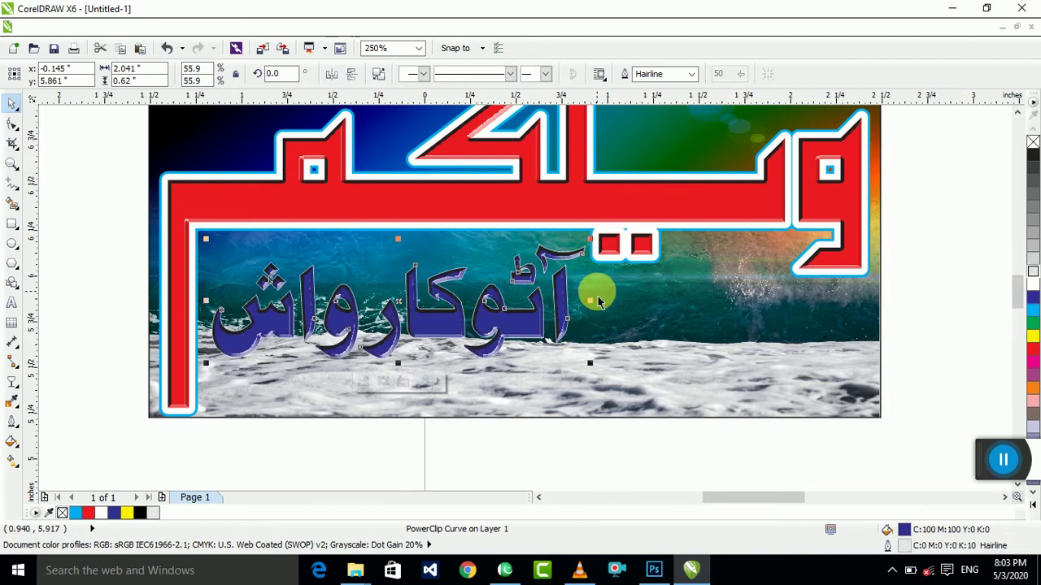
# Step: Set the smaller lettering's outline to 4 pt behind the fill, with rounded corners and line caps
pyautogui.press('F12')
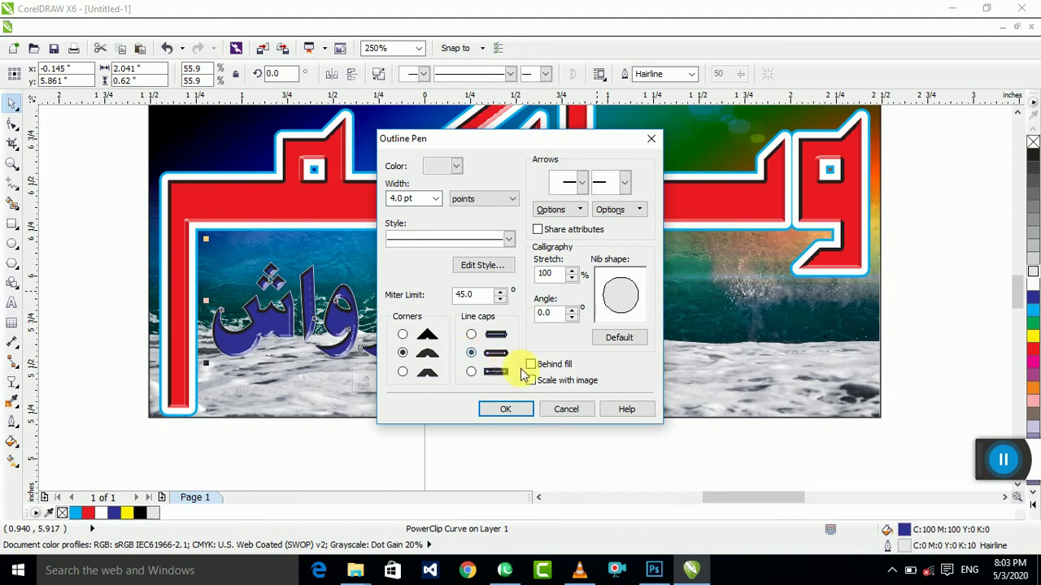
pyautogui.scroll(-1, 516, 296)
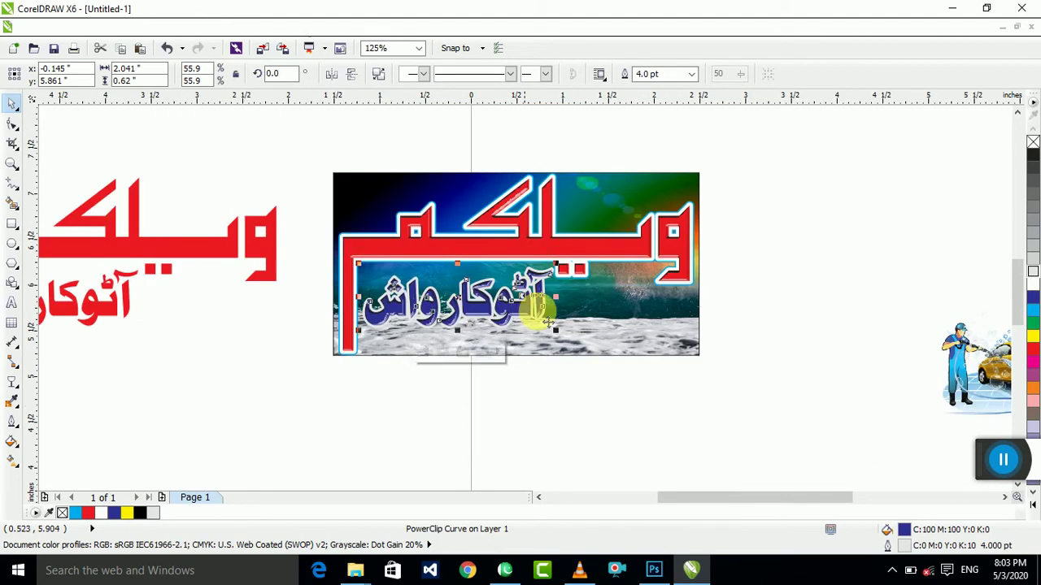
pyautogui.click(599, 405)
pyautogui.scroll(1, 511, 308)
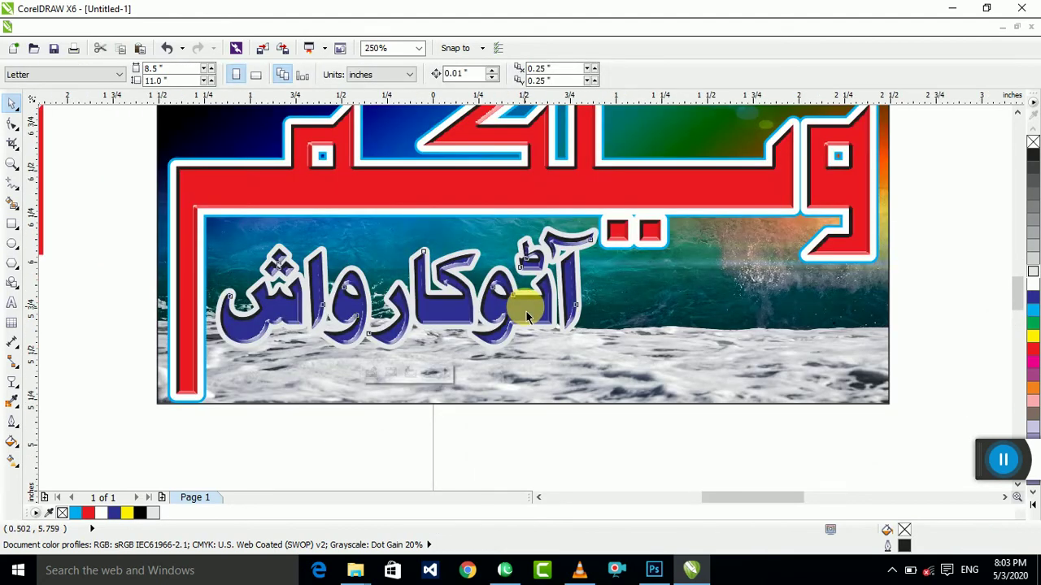
pyautogui.click(525, 311)
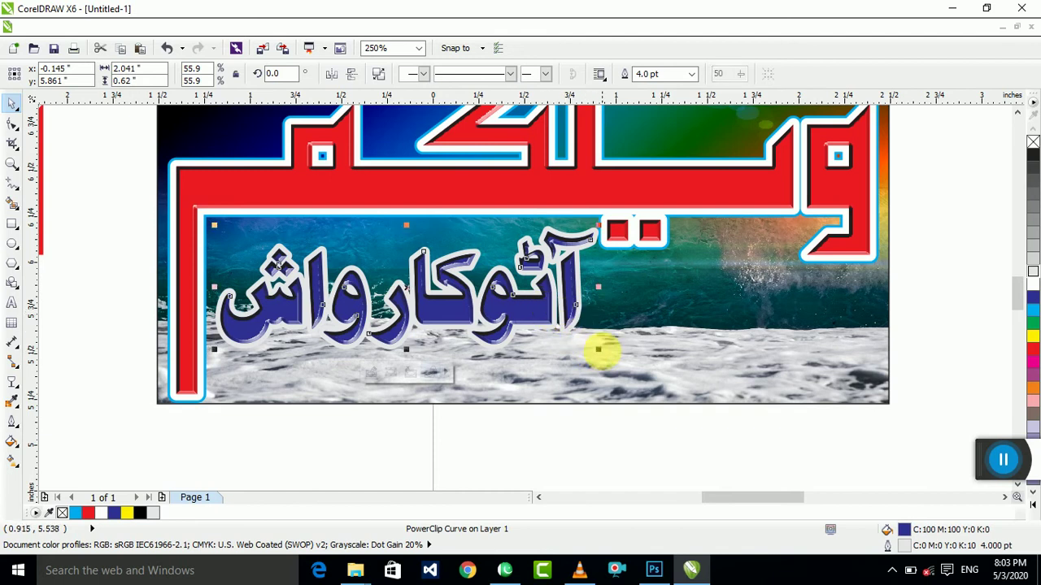
pyautogui.click(600, 350)
pyautogui.click(579, 324)
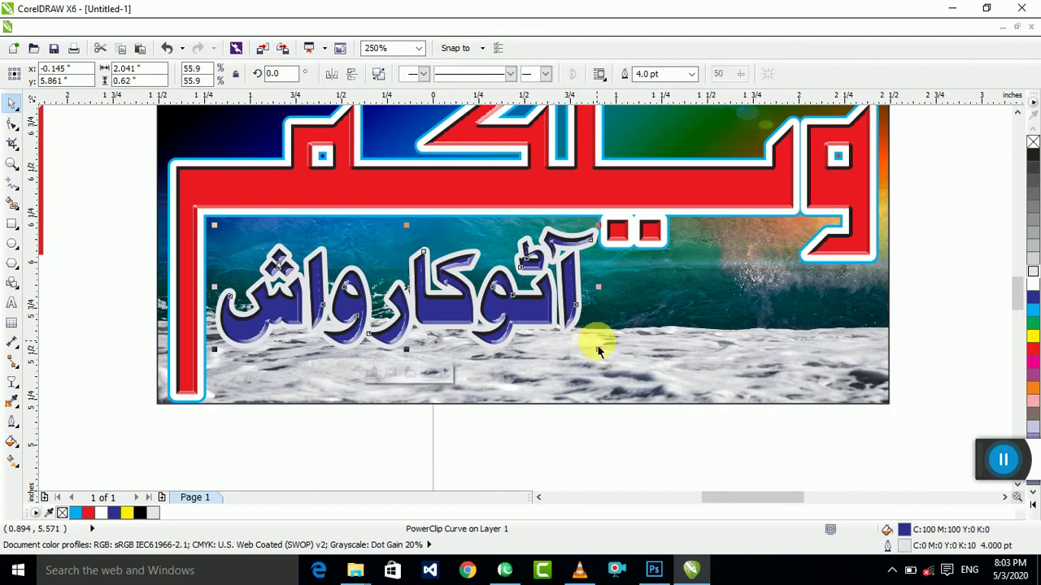
# Step: Move the spare CAR WASH title down beside the red lettering and clear its drop shadow
pyautogui.scroll(-5, 598, 348)
pyautogui.click(361, 232)
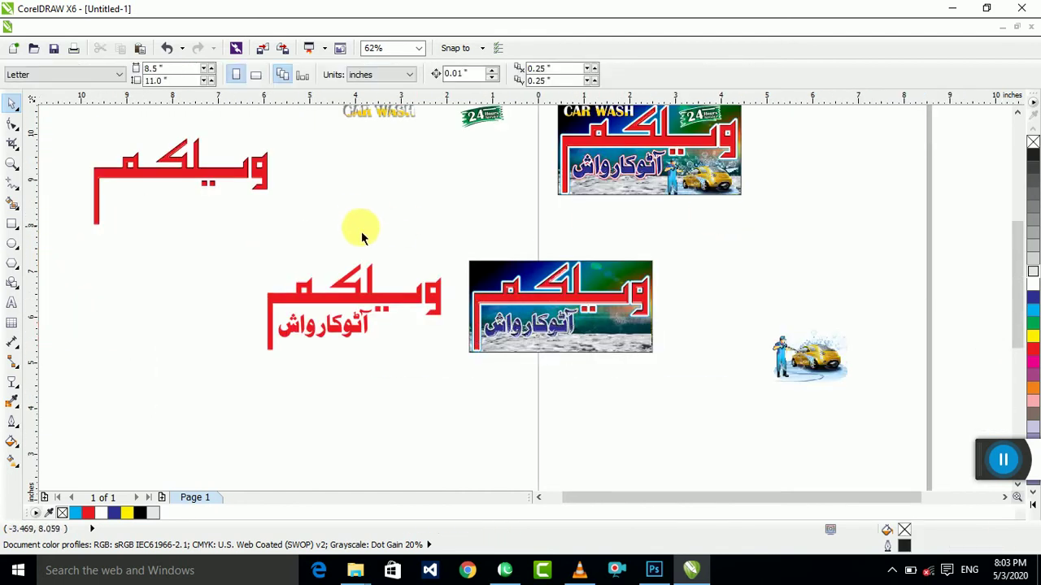
pyautogui.moveTo(391, 120); pyautogui.dragTo(405, 179)
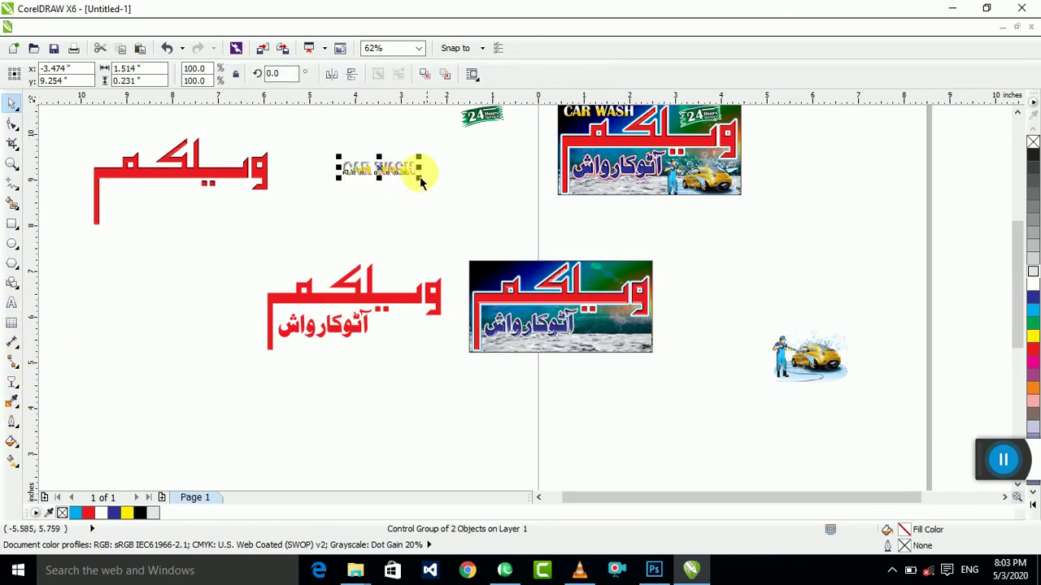
pyautogui.click(19, 405)
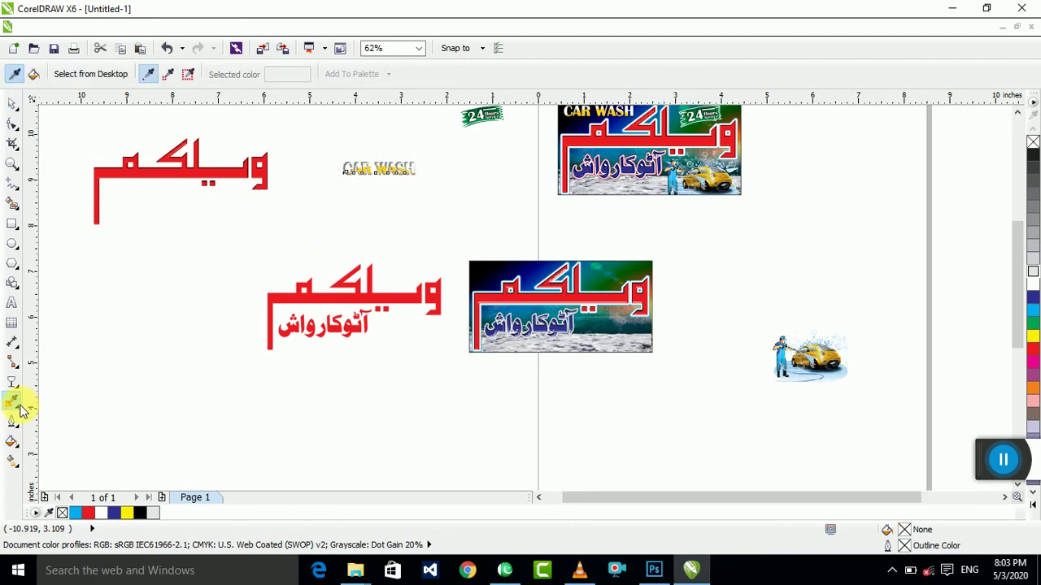
pyautogui.click(22, 399)
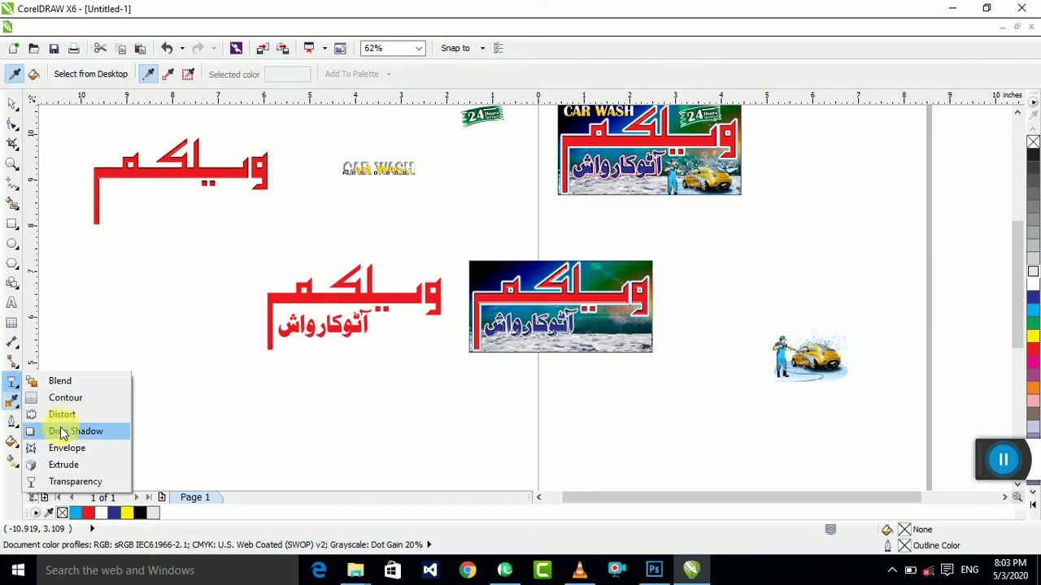
pyautogui.click(58, 431)
pyautogui.moveTo(379, 174); pyautogui.dragTo(378, 209)
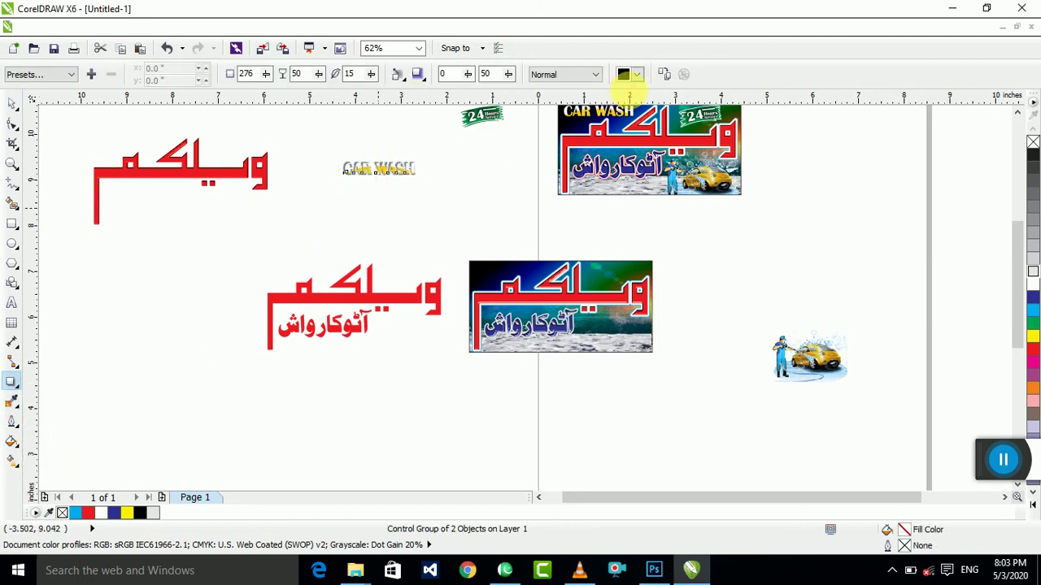
pyautogui.click(683, 75)
pyautogui.click(10, 101)
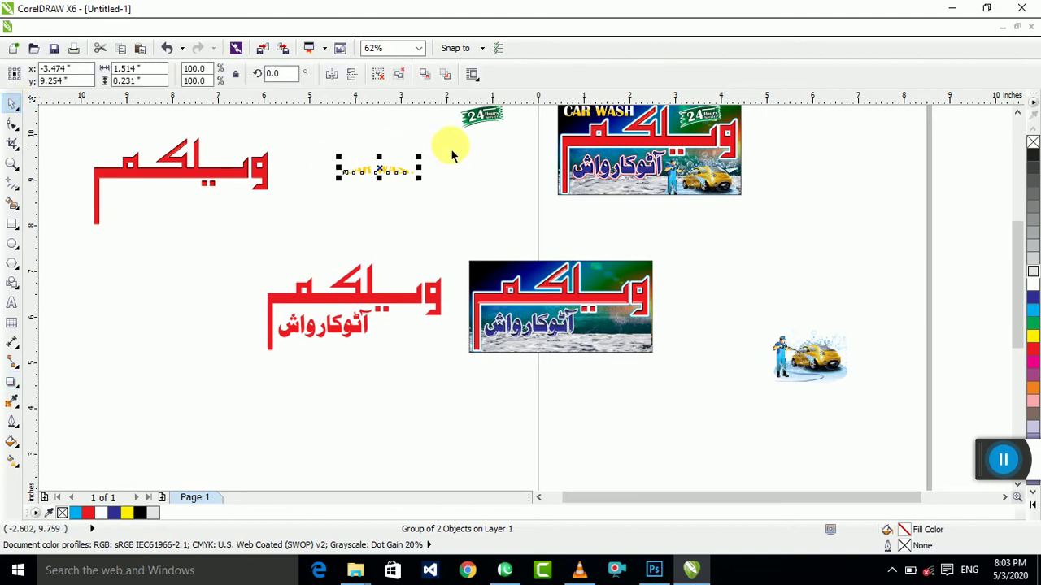
# Step: Place the CAR WASH title in the upper-left corner of the new banner, above the large lettering
pyautogui.moveTo(379, 174); pyautogui.dragTo(439, 275)
pyautogui.scroll(2, 533, 276)
pyautogui.scroll(1, 524, 270)
pyautogui.hotkey('ctrl', 'z')
pyautogui.moveTo(742, 147); pyautogui.dragTo(210, 355)
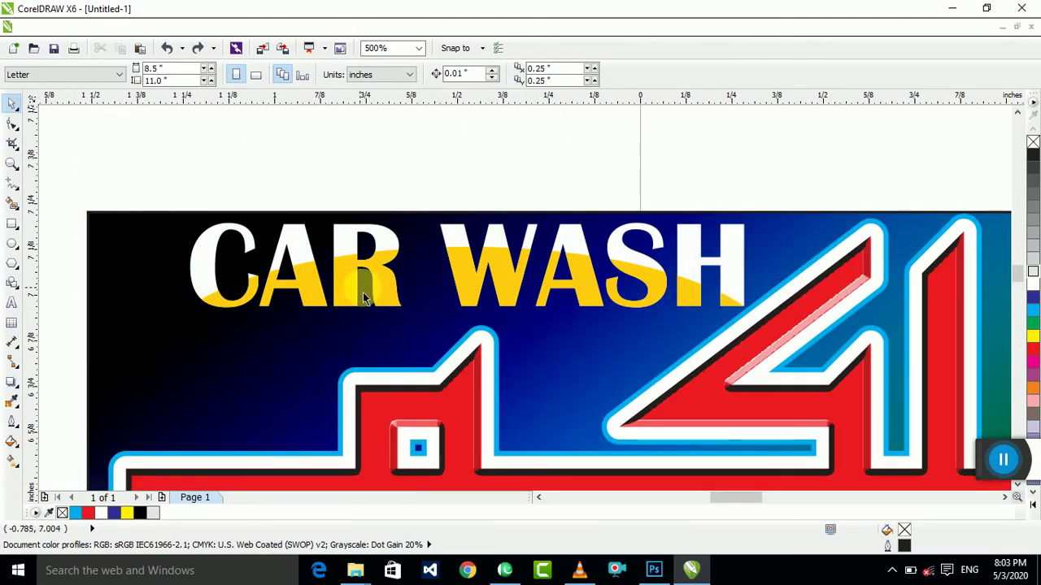
pyautogui.click(385, 289)
pyautogui.moveTo(569, 282); pyautogui.dragTo(494, 286)
# Step: Ungroup the CAR WASH title and delete its yellow overlay, leaving the white text
pyautogui.hotkey('ctrl', 'u')
pyautogui.press('Escape')
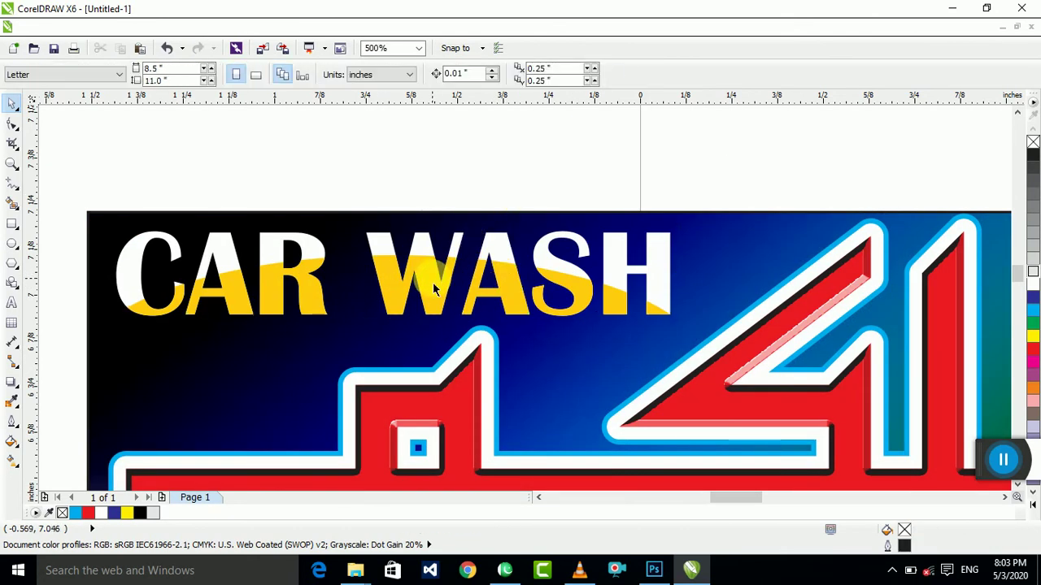
pyautogui.click(434, 278)
pyautogui.press('Delete')
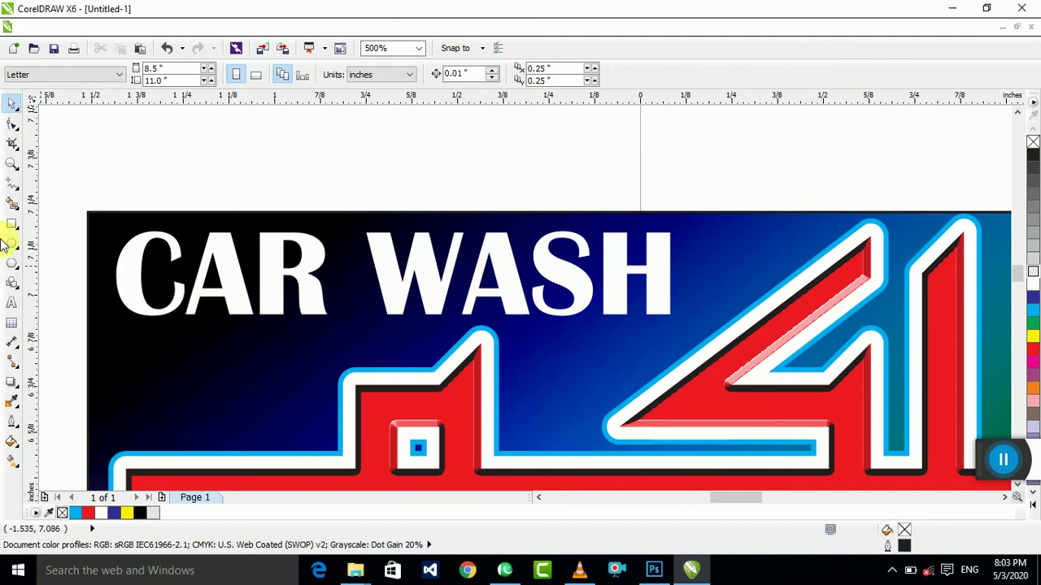
# Step: Draw an ellipse about 2.005 by 1.14 inches, raise it toward the CAR WASH title and fill it yellow
pyautogui.click(10, 243)
pyautogui.scroll(-2, 243, 252)
pyautogui.moveTo(151, 269)
pyautogui.mouseDown()
pyautogui.moveTo(481, 446)
pyautogui.moveTo(518, 482)
pyautogui.mouseUp()
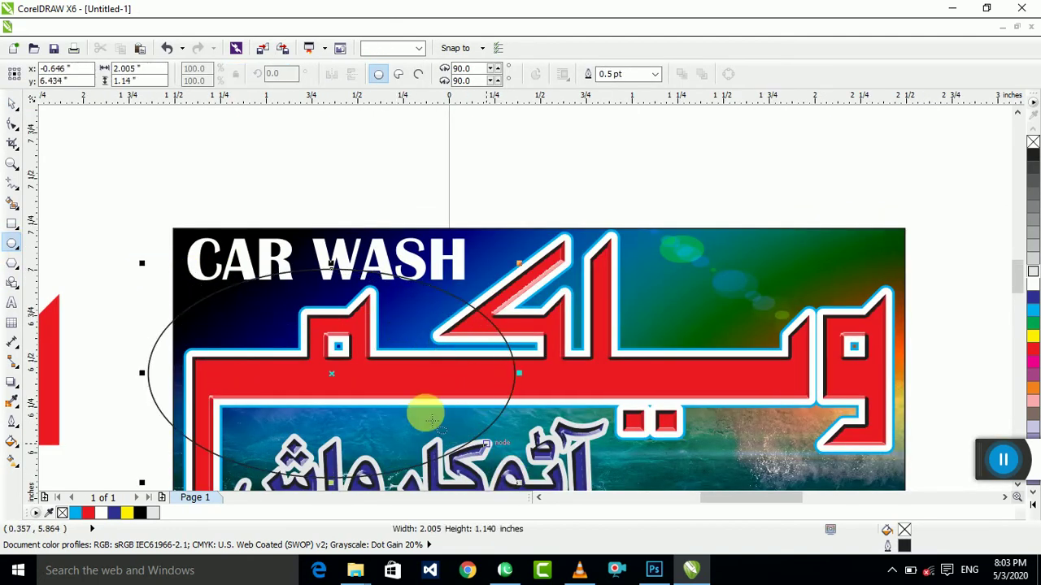
pyautogui.click(13, 102)
pyautogui.scroll(2, 344, 274)
pyautogui.moveTo(233, 309); pyautogui.dragTo(257, 286)
pyautogui.click(1033, 336)
# Step: Widen the yellow ellipse to about 2.476 inches and shift it sideways so its upper curve crosses the whole CAR WASH title
pyautogui.scroll(-2, 580, 165)
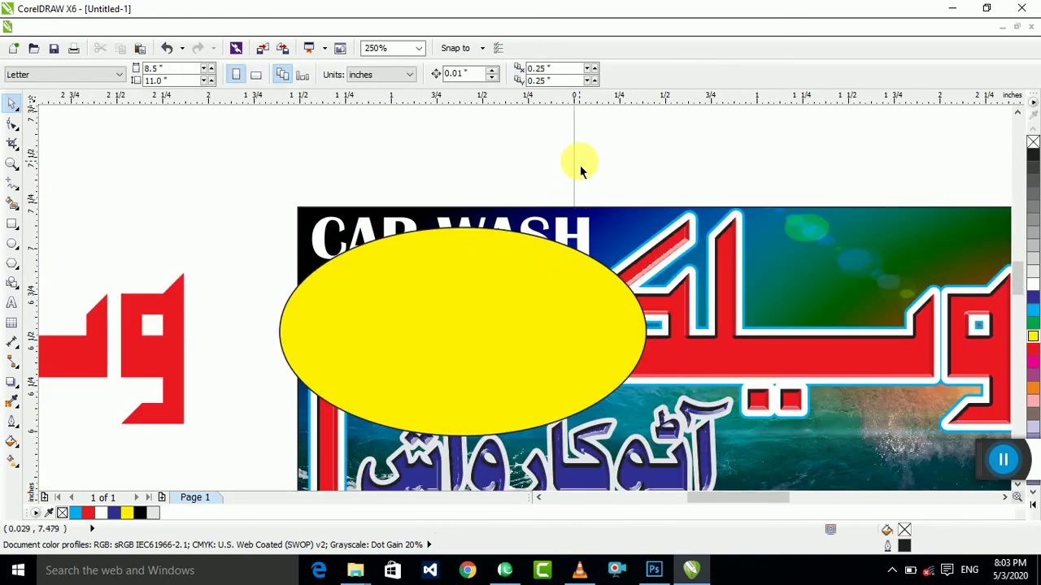
pyautogui.scroll(2, 475, 296)
pyautogui.moveTo(882, 405); pyautogui.dragTo(970, 407)
pyautogui.moveTo(702, 398); pyautogui.dragTo(670, 411)
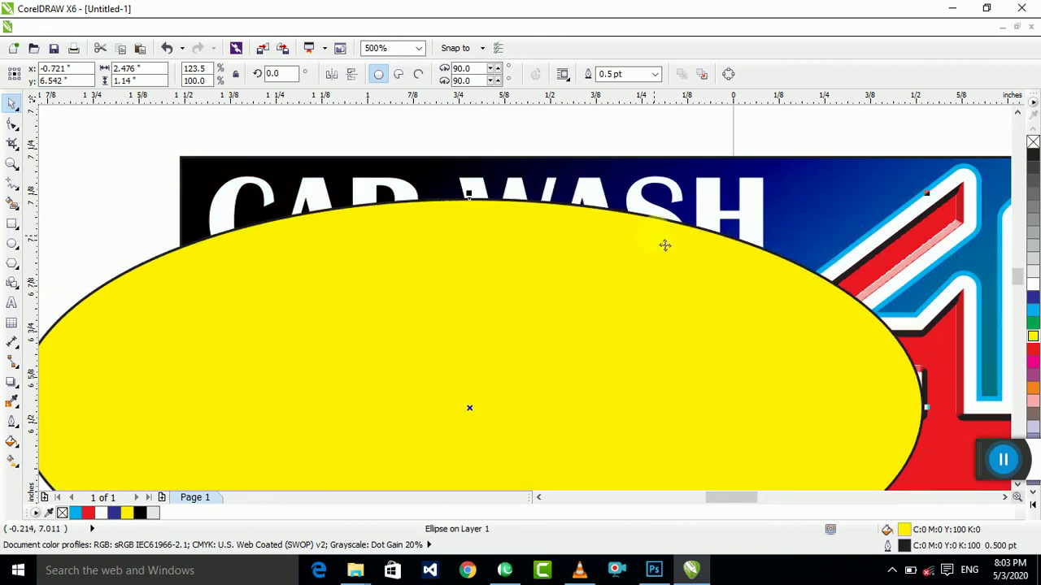
pyautogui.click(388, 144)
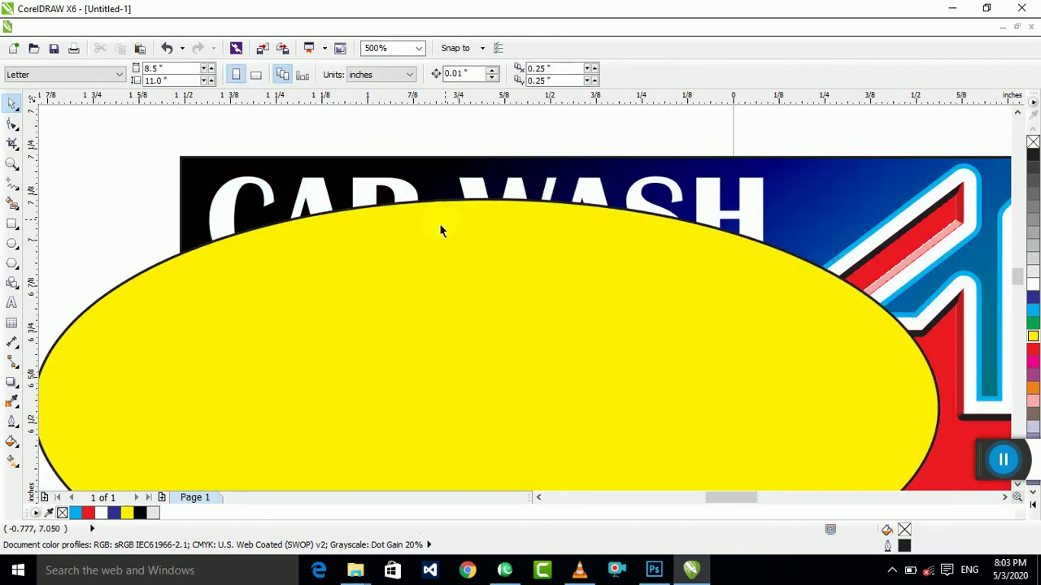
# Step: Intersect the CAR WASH title with the yellow ellipse and delete the ellipse, leaving yellow lower halves on the letters
pyautogui.click(226, 206)
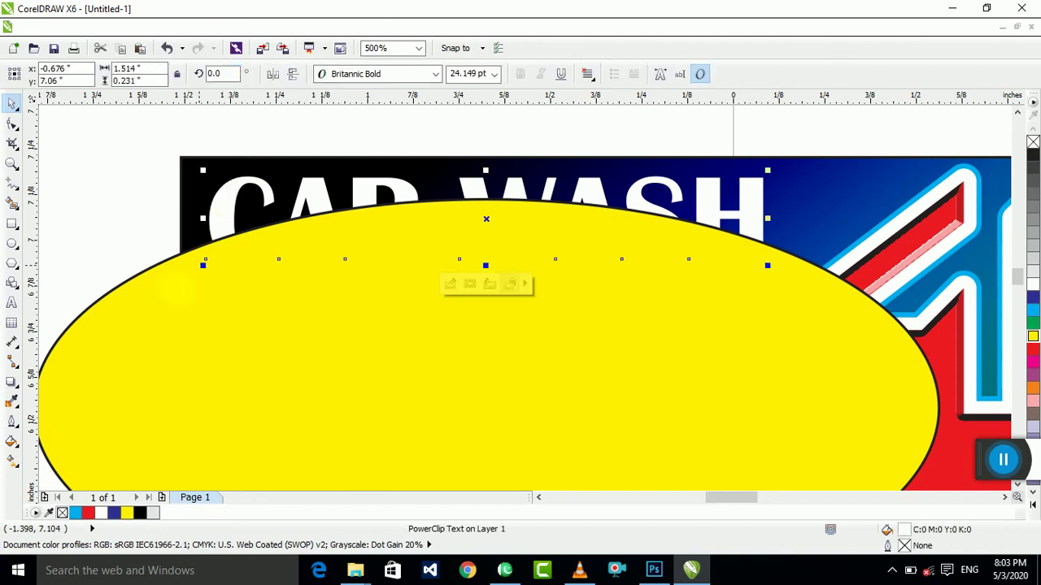
pyautogui.keyDown('shift'); pyautogui.click(130, 316); pyautogui.keyUp('shift')
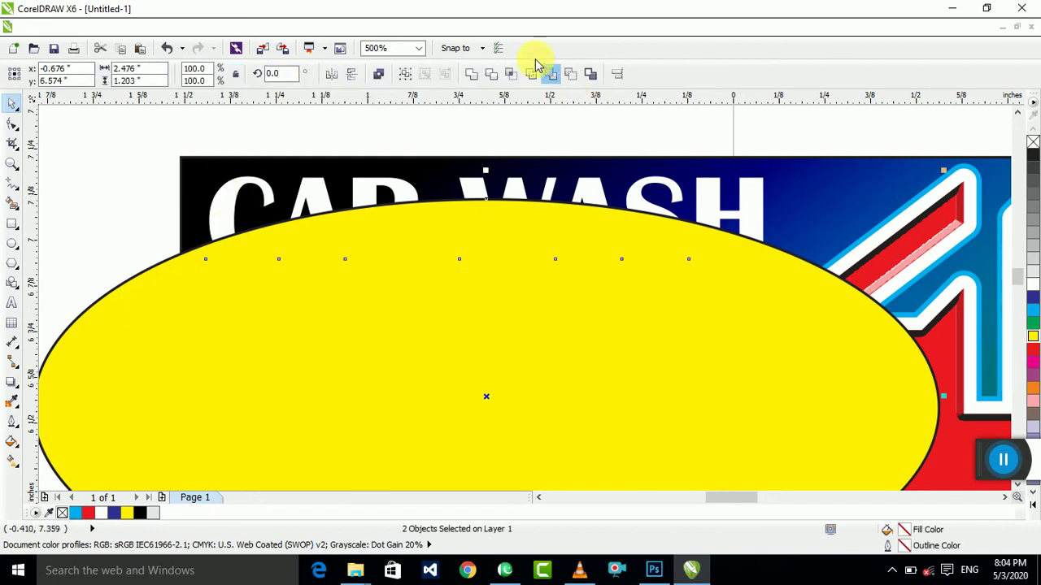
pyautogui.click(512, 76)
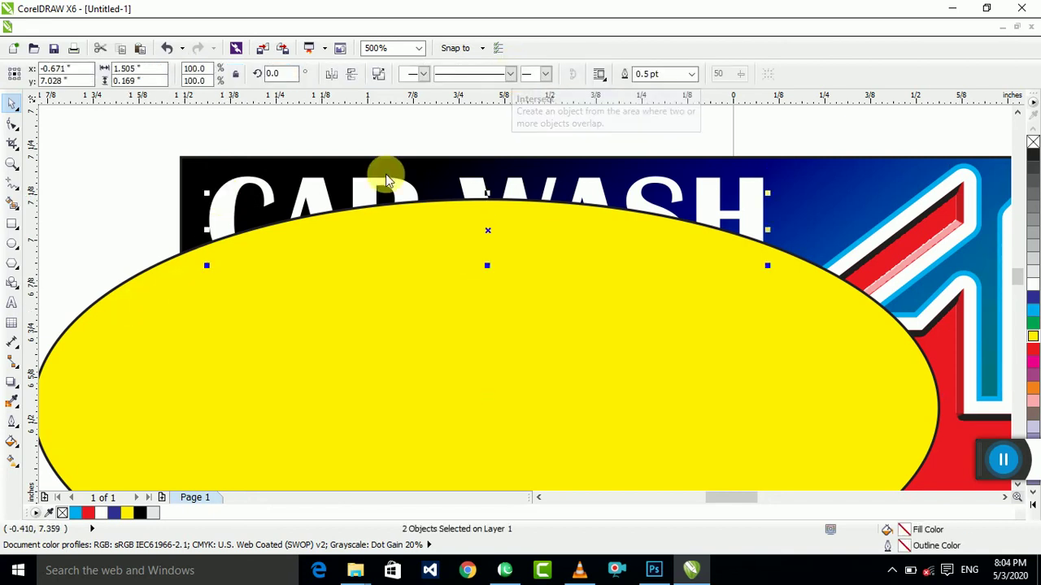
pyautogui.click(136, 311)
pyautogui.press('Delete')
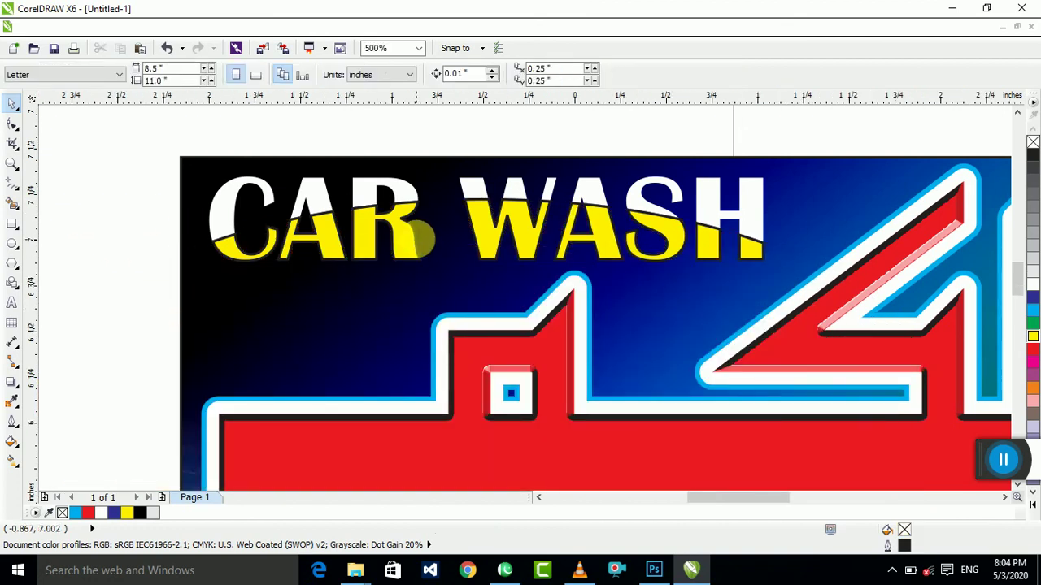
# Step: Remove the outline from the white and yellow parts of the CAR WASH title
pyautogui.scroll(-2, 421, 233)
pyautogui.moveTo(235, 160); pyautogui.dragTo(516, 252)
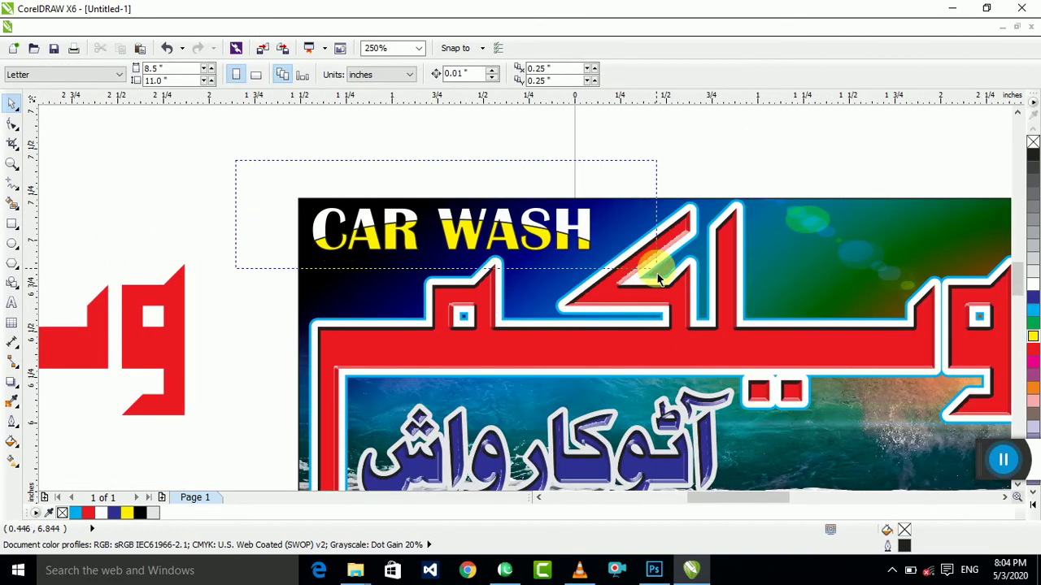
pyautogui.moveTo(657, 273); pyautogui.dragTo(658, 273)
pyautogui.rightClick(1032, 141)
# Step: Add a black drop shadow running straight down across the CAR WASH title pieces, with the blend mode set to Normal
pyautogui.moveTo(649, 142); pyautogui.dragTo(211, 265)
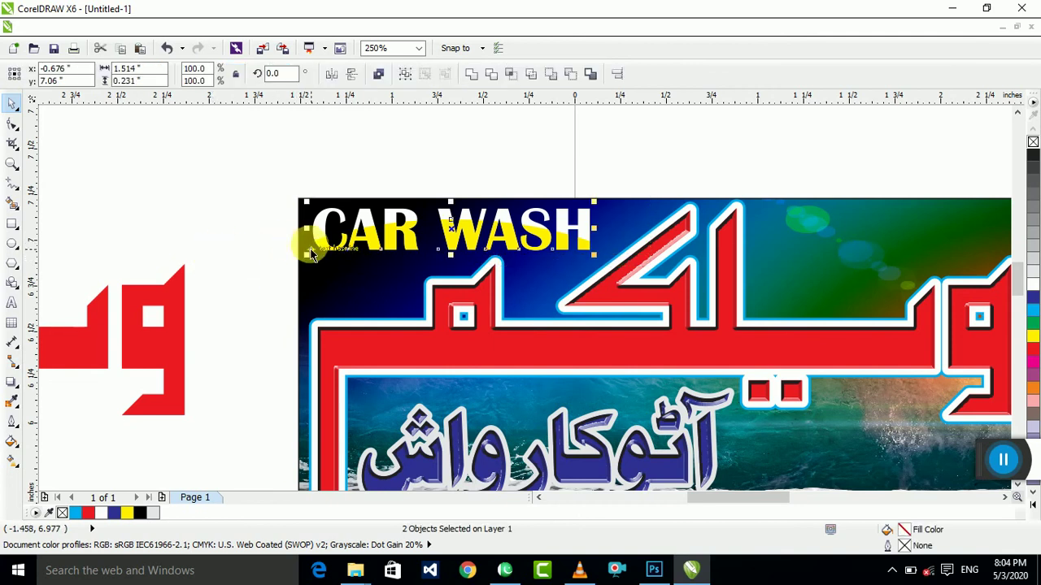
pyautogui.hotkey('shift', 'F2')
pyautogui.click(12, 382)
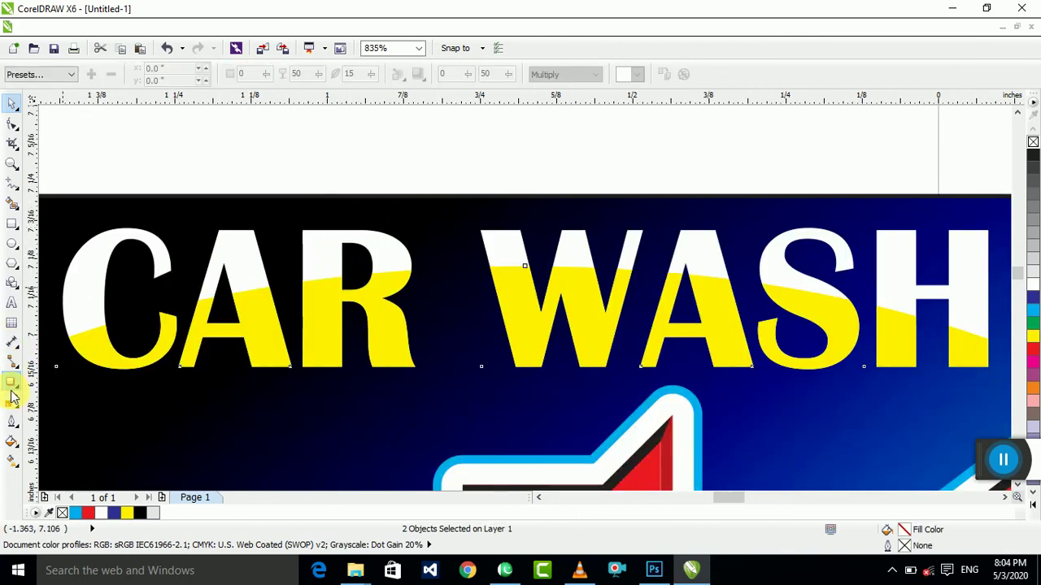
pyautogui.moveTo(540, 240); pyautogui.dragTo(539, 370)
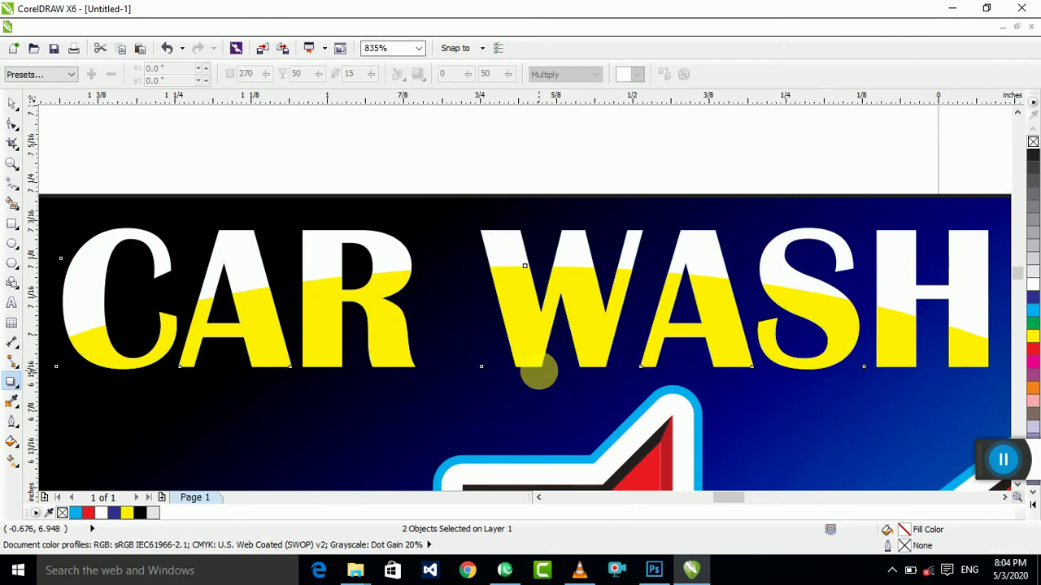
pyautogui.click(576, 74)
pyautogui.click(545, 88)
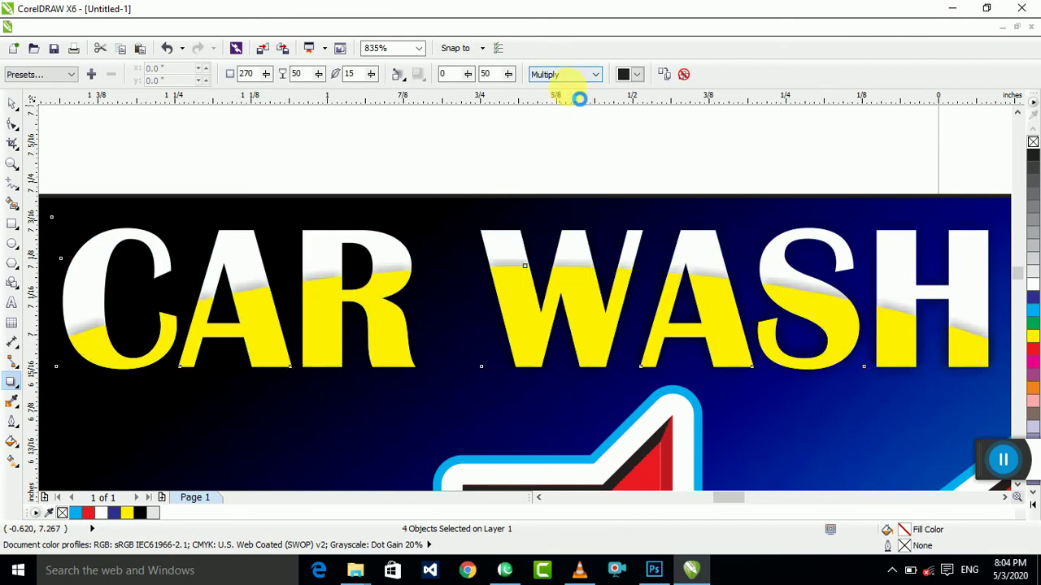
pyautogui.click(637, 74)
pyautogui.click(658, 178)
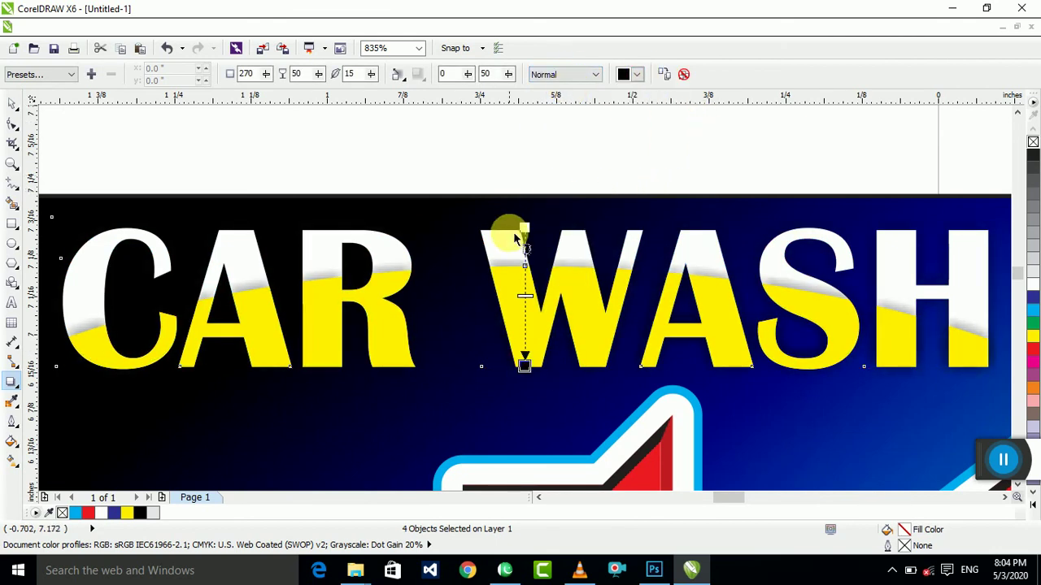
# Step: Set the title shadow's feathering direction to Outside and its feathering edges to Inverse Squared
pyautogui.click(396, 75)
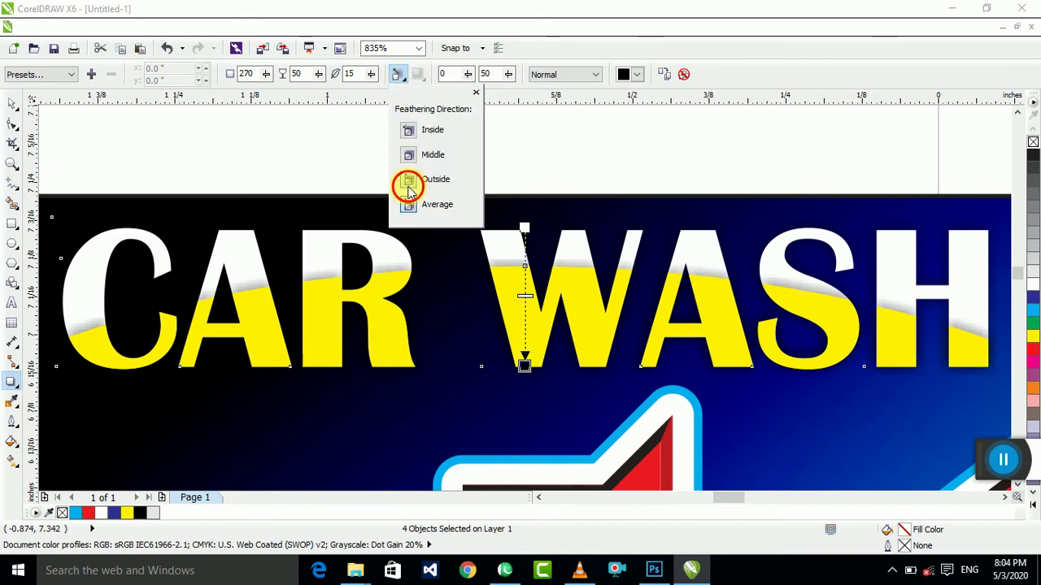
pyautogui.click(409, 187)
pyautogui.click(417, 74)
pyautogui.click(429, 179)
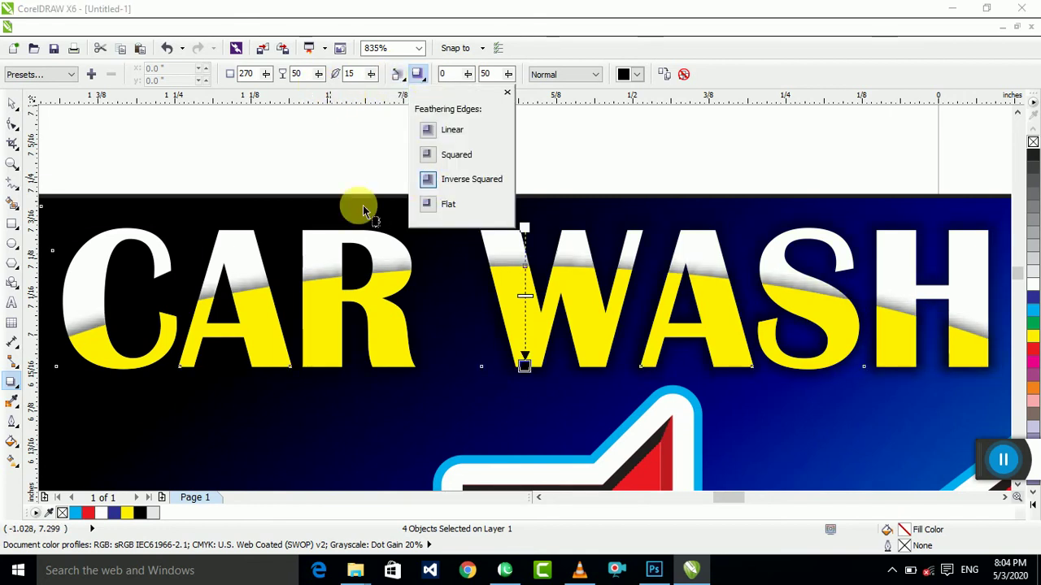
pyautogui.scroll(-3, 497, 274)
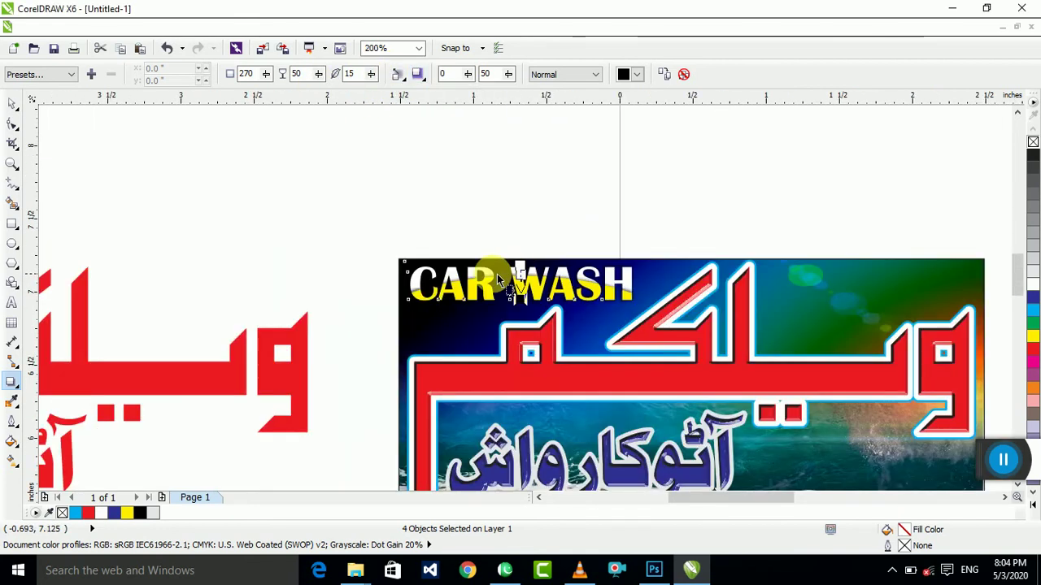
pyautogui.click(10, 106)
pyautogui.hotkey('shift', 'F2')
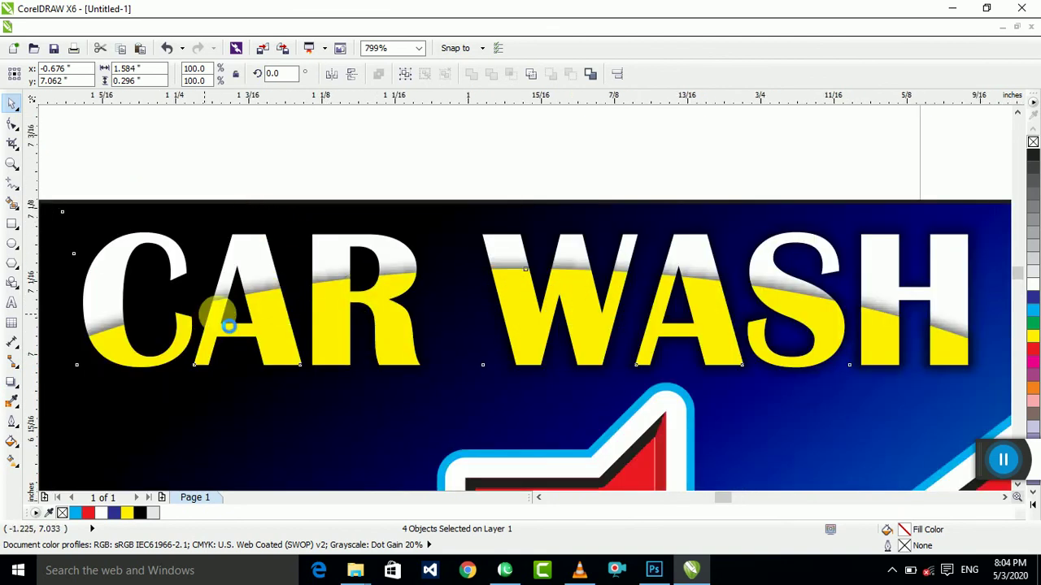
pyautogui.scroll(2, 228, 326)
pyautogui.scroll(-3, 281, 279)
pyautogui.scroll(-3, 469, 209)
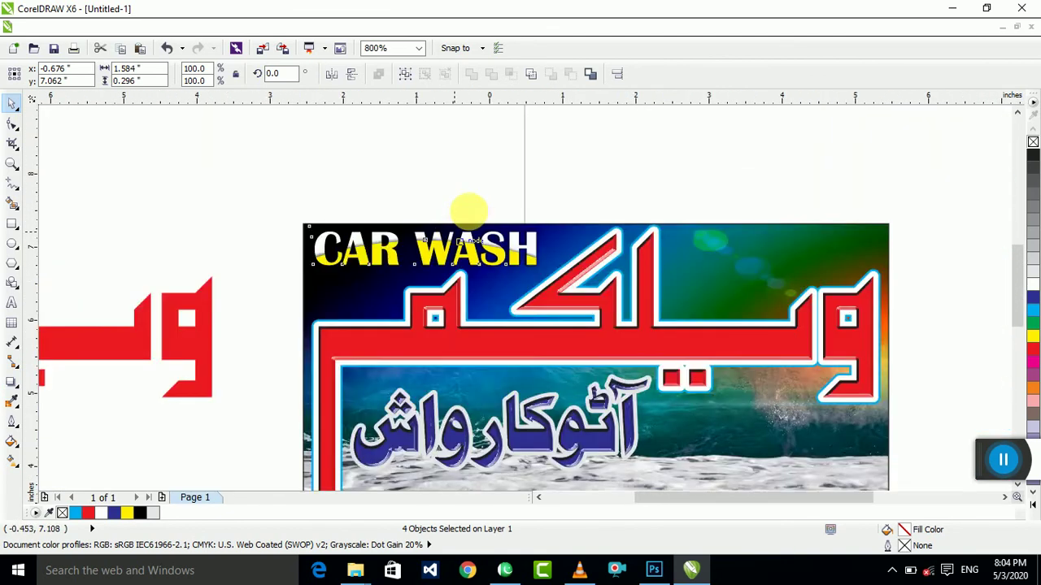
pyautogui.click(483, 204)
# Step: Move the spare 24 Hours Service badge into the new banner's upper-right area, above the large lettering
pyautogui.scroll(-1, 555, 241)
pyautogui.scroll(1, 594, 129)
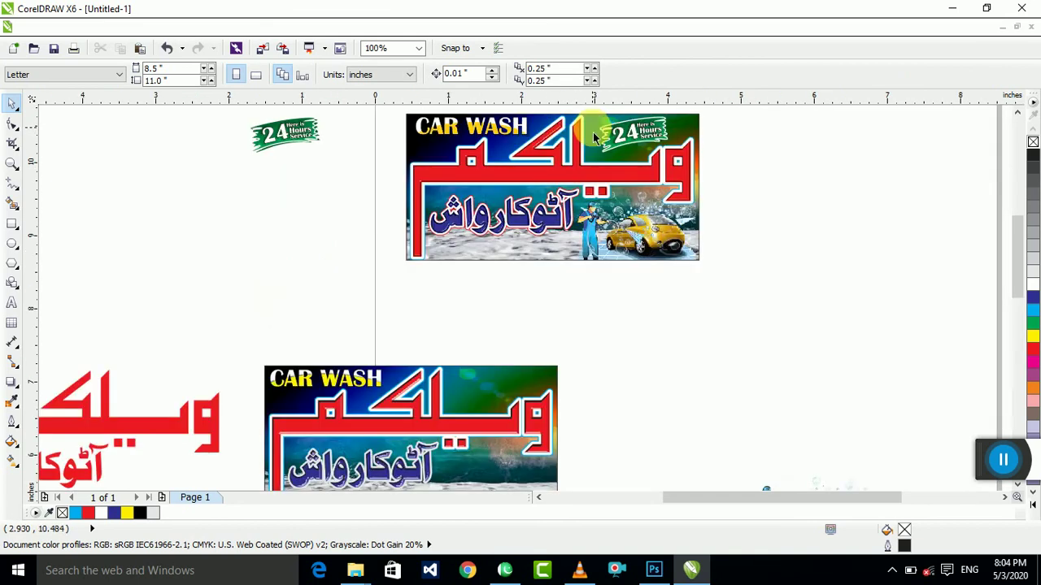
pyautogui.click(286, 150)
pyautogui.moveTo(290, 159); pyautogui.dragTo(540, 346)
pyautogui.scroll(2, 480, 407)
pyautogui.scroll(-2, 561, 303)
pyautogui.scroll(2, 561, 303)
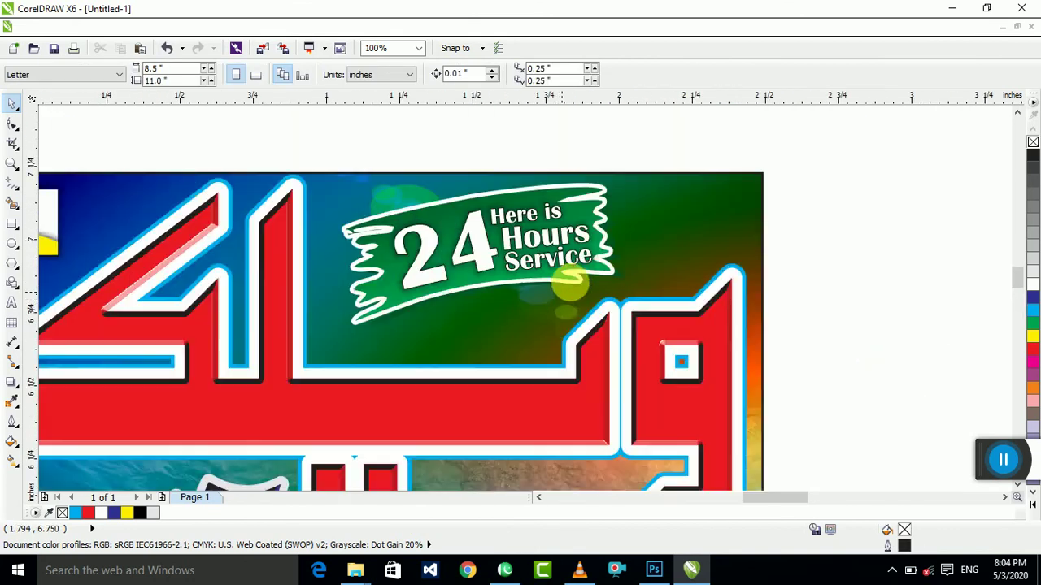
pyautogui.moveTo(430, 295); pyautogui.dragTo(443, 272)
pyautogui.scroll(-2, 542, 240)
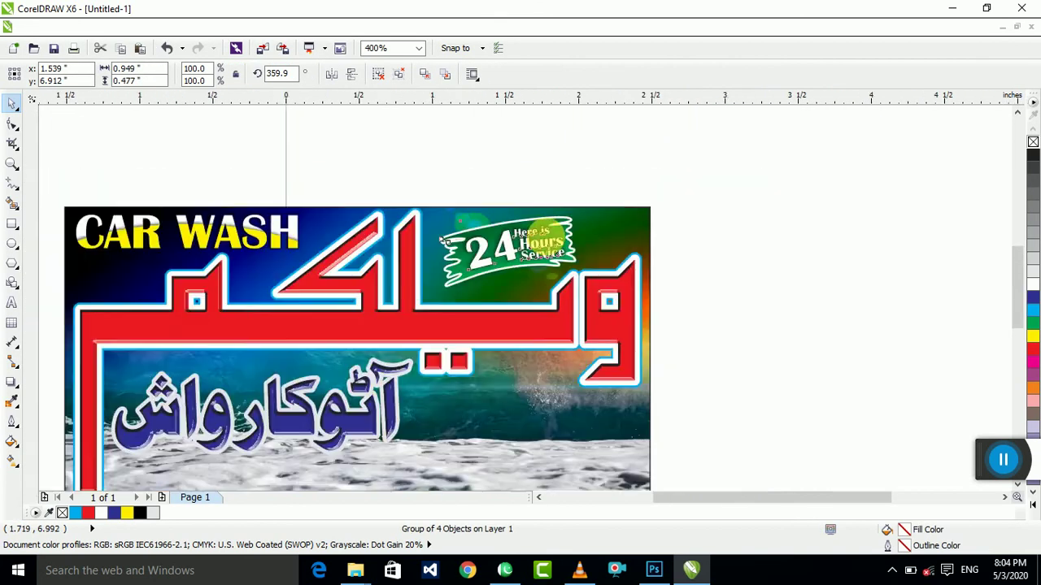
pyautogui.click(707, 248)
# Step: Place the car washer and yellow car image over the lower-right corner of the new banner
pyautogui.moveTo(847, 386); pyautogui.dragTo(542, 376)
pyautogui.scroll(1, 514, 361)
pyautogui.moveTo(606, 387); pyautogui.dragTo(582, 361)
pyautogui.scroll(1, 588, 358)
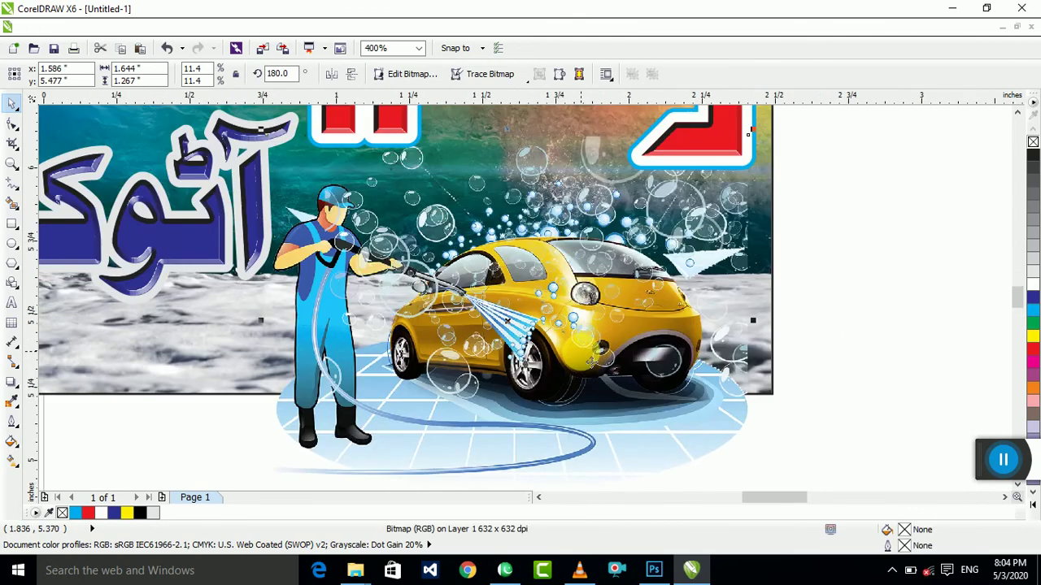
pyautogui.moveTo(709, 393); pyautogui.dragTo(722, 379)
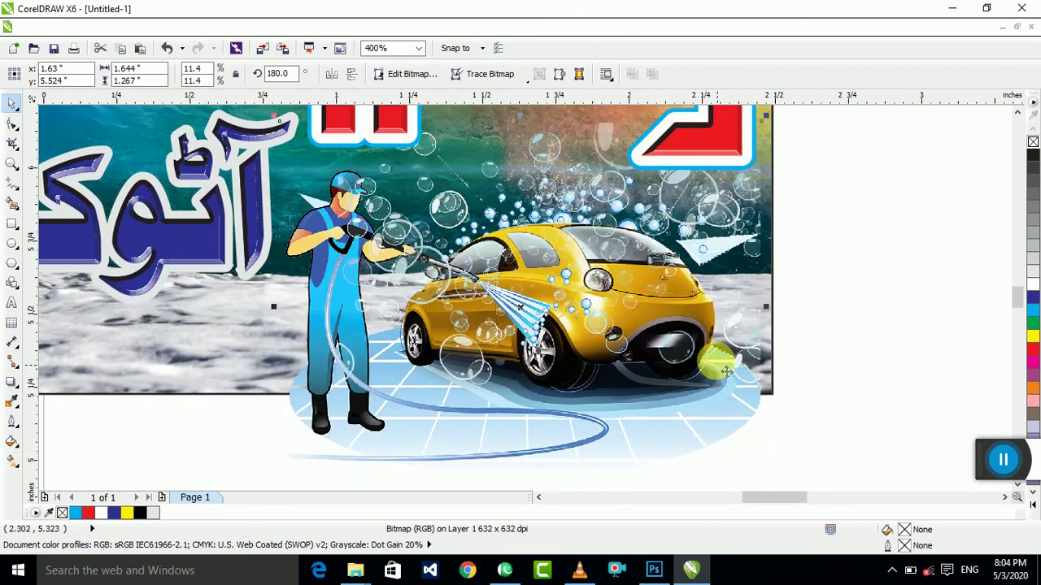
pyautogui.moveTo(678, 349); pyautogui.dragTo(649, 326)
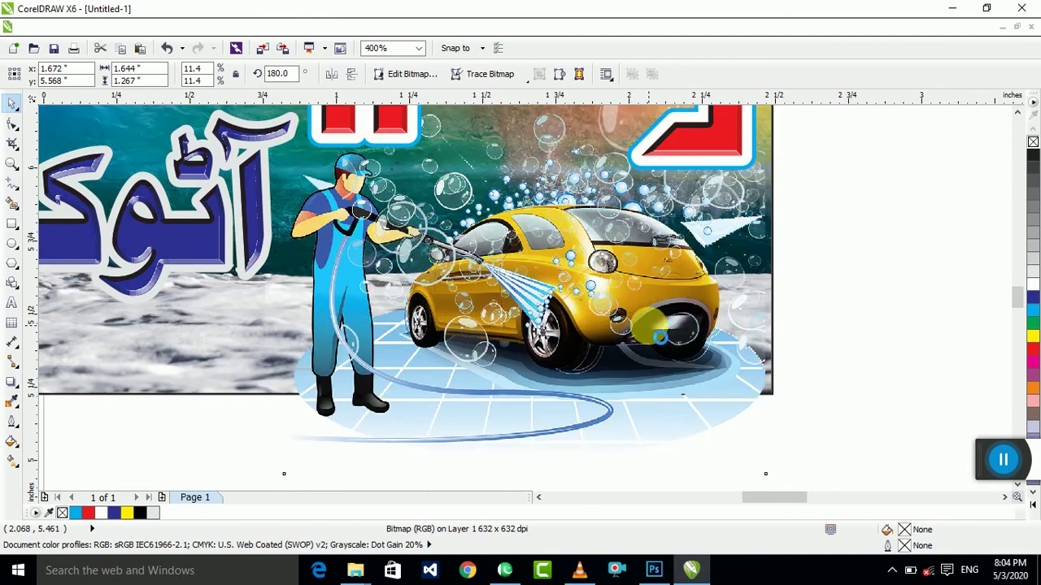
# Step: PowerClip the car wash image inside the new banner's rectangle to crop the overhanging part
pyautogui.rightClick(627, 332)
pyautogui.click(657, 33)
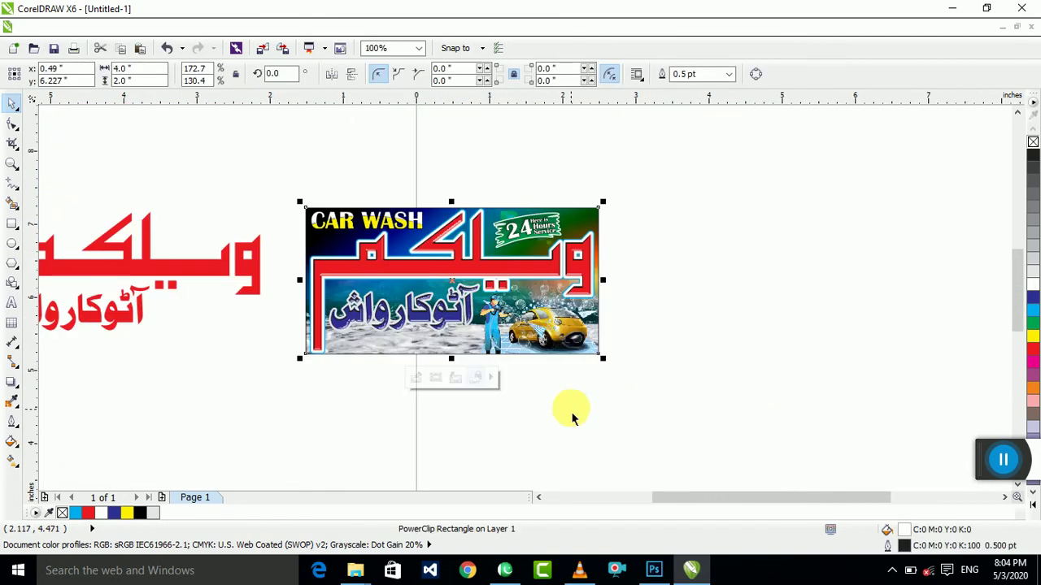
pyautogui.click(572, 418)
pyautogui.scroll(2, 353, 356)
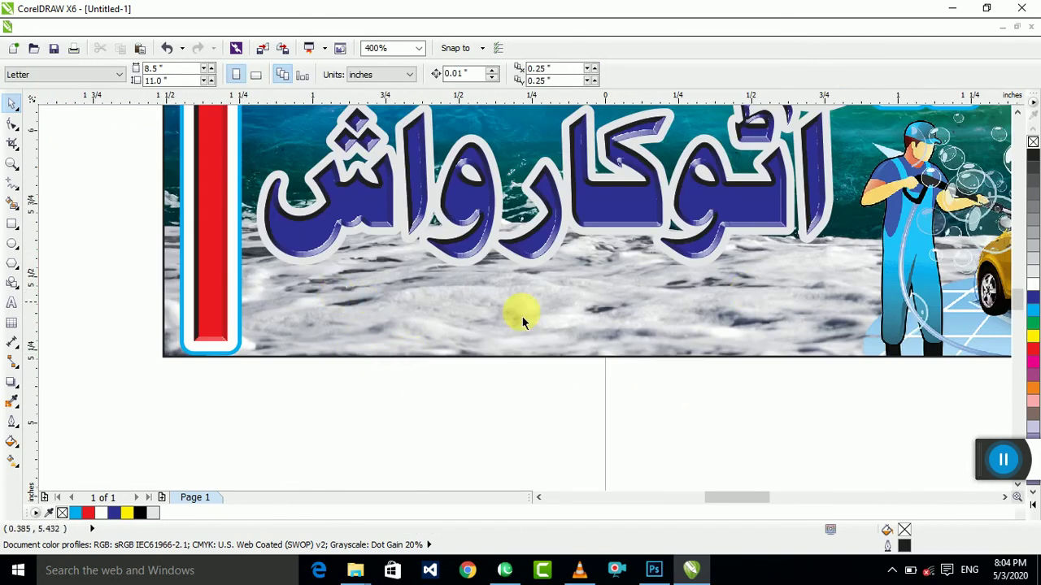
pyautogui.click(11, 303)
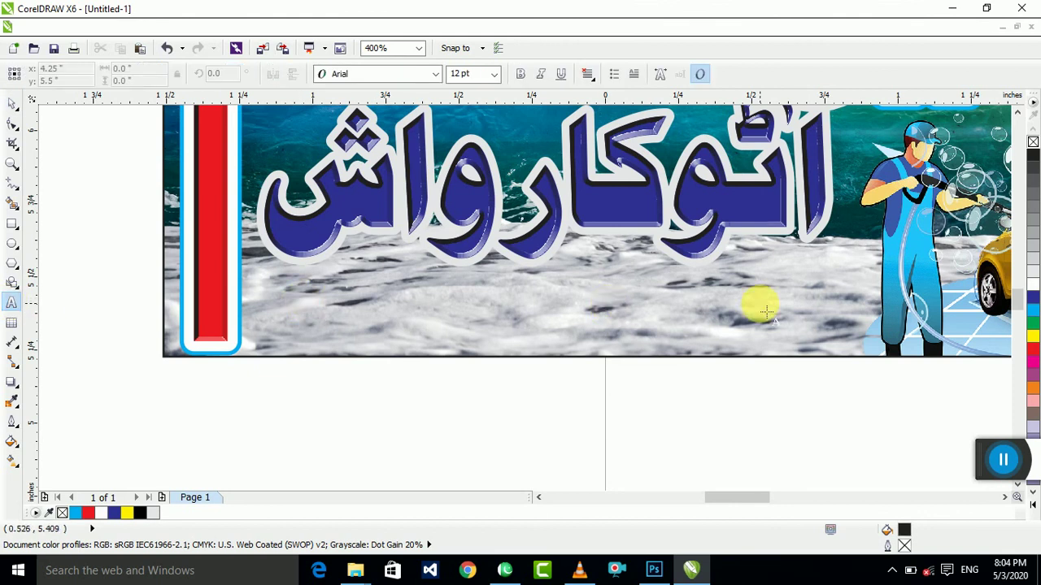
pyautogui.click(11, 104)
pyautogui.scroll(-2, 494, 421)
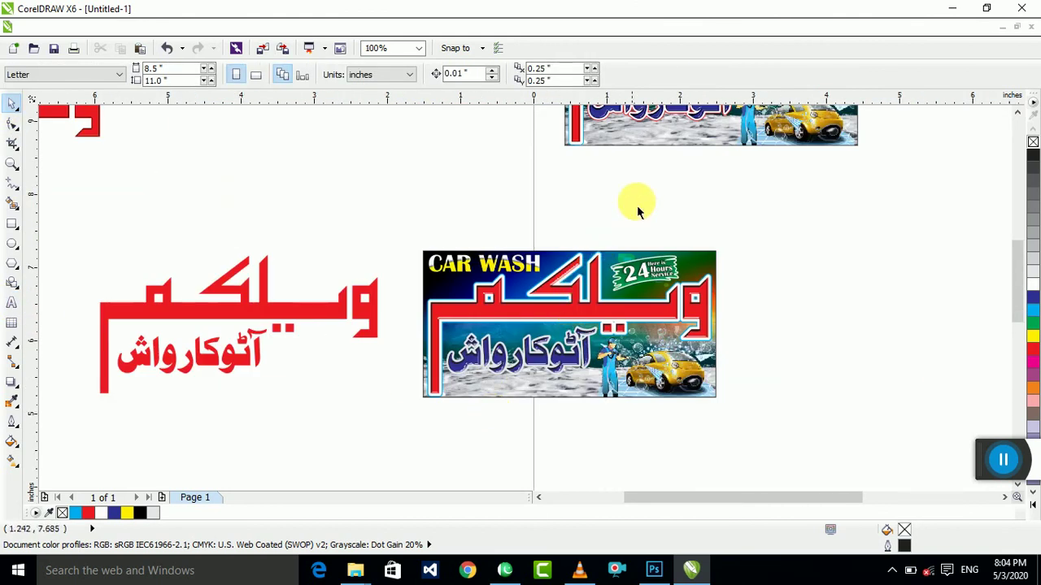
# Step: Select the two spare red Urdu lettering copies lying outside the page beside the banners
pyautogui.scroll(-1, 562, 268)
pyautogui.moveTo(425, 161); pyautogui.dragTo(157, 195)
pyautogui.moveTo(408, 289); pyautogui.dragTo(492, 372)
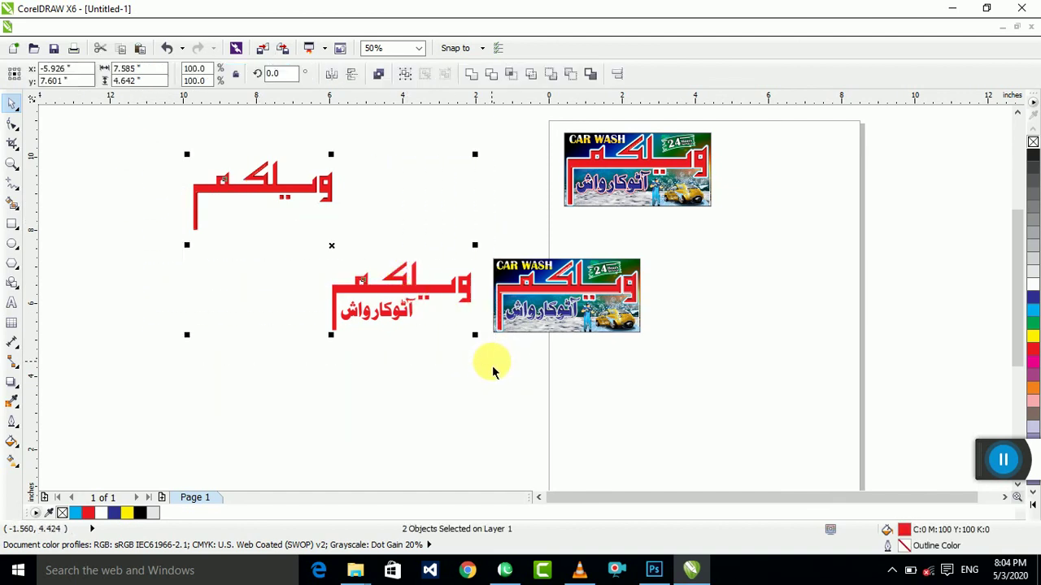